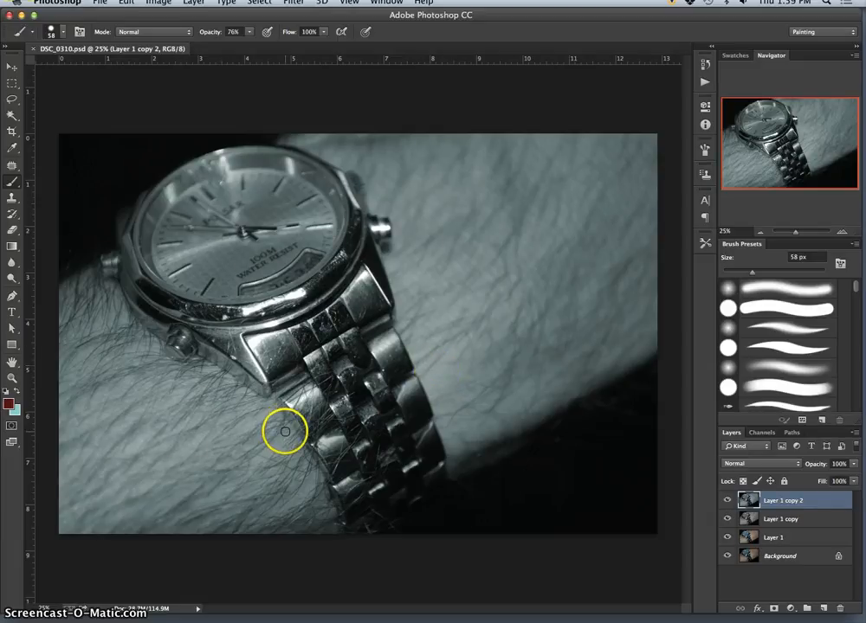
# Compare the watch photo's versions by hiding the layers above Background and showing them again one by one
pyautogui.click(727, 500)
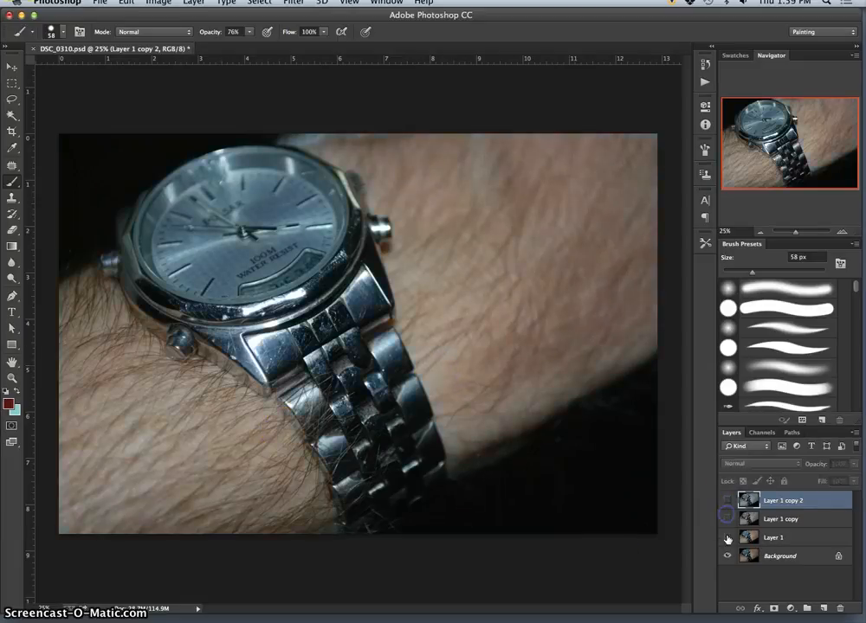
pyautogui.click(727, 540)
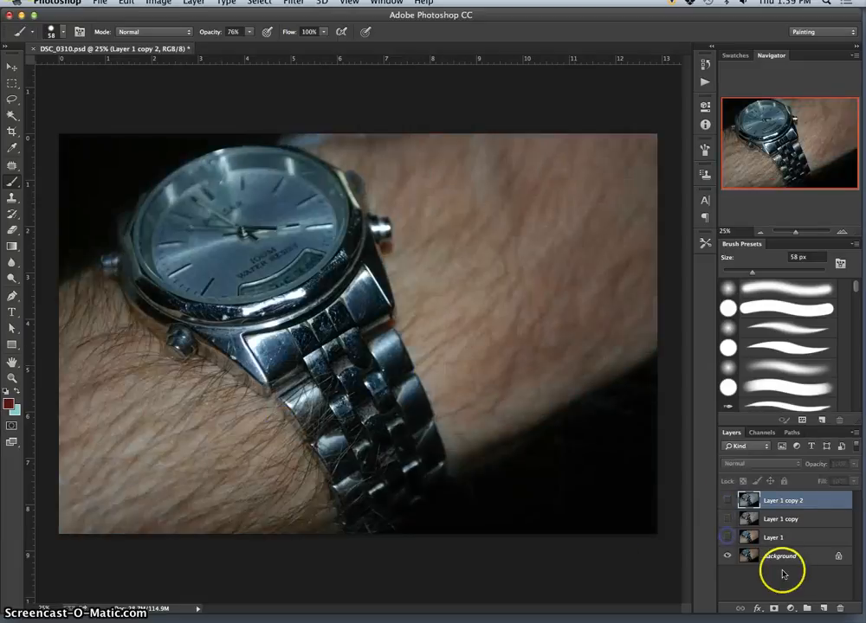
pyautogui.click(727, 539)
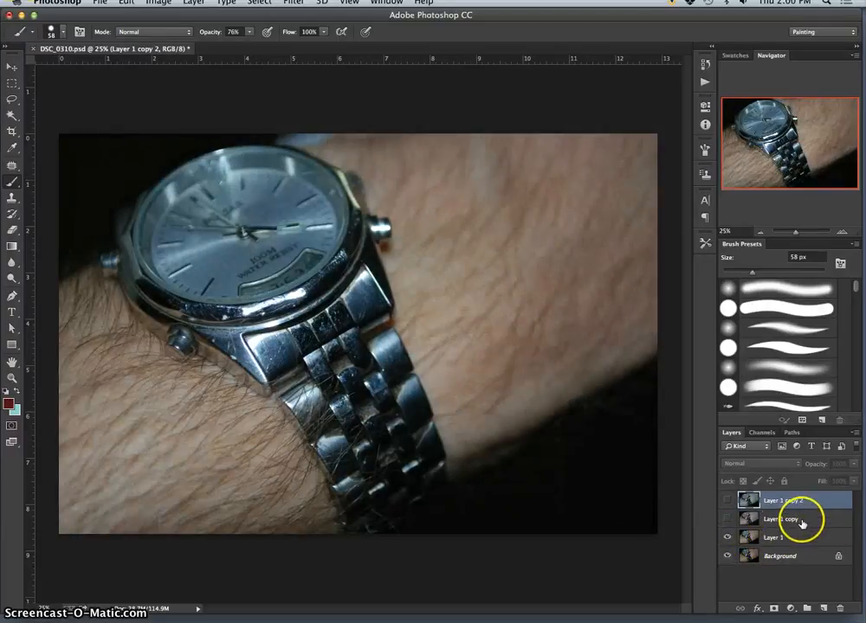
pyautogui.click(727, 519)
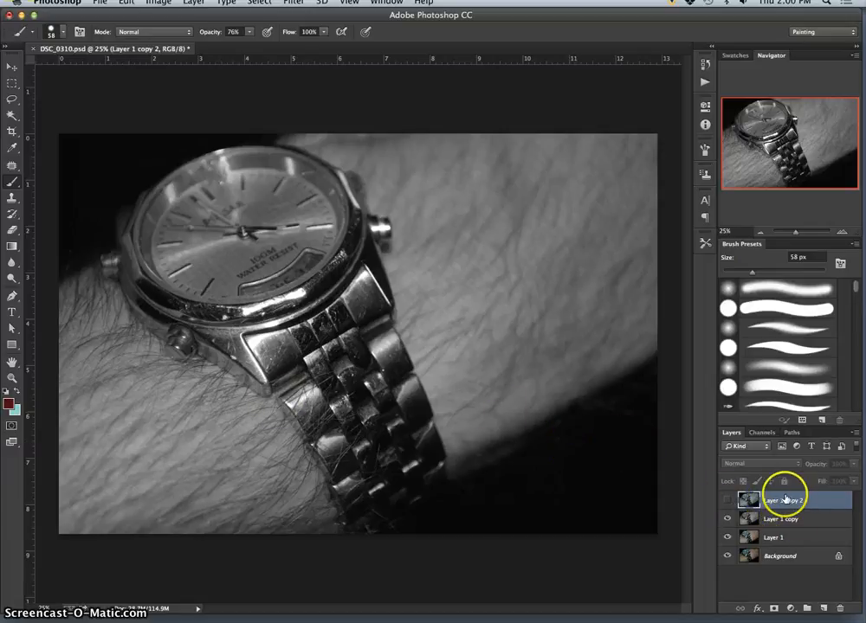
pyautogui.click(727, 501)
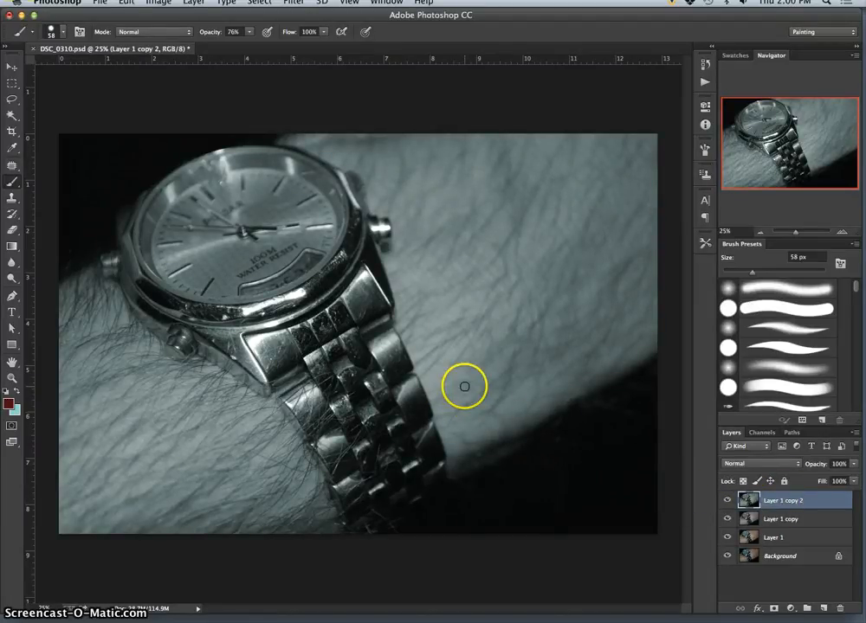
# Open the Hue/Saturation settings screenshot from the "1. Contrast Studies" folder inside ASSIGNMENTS PHOTO FA15
pyautogui.press('F11')
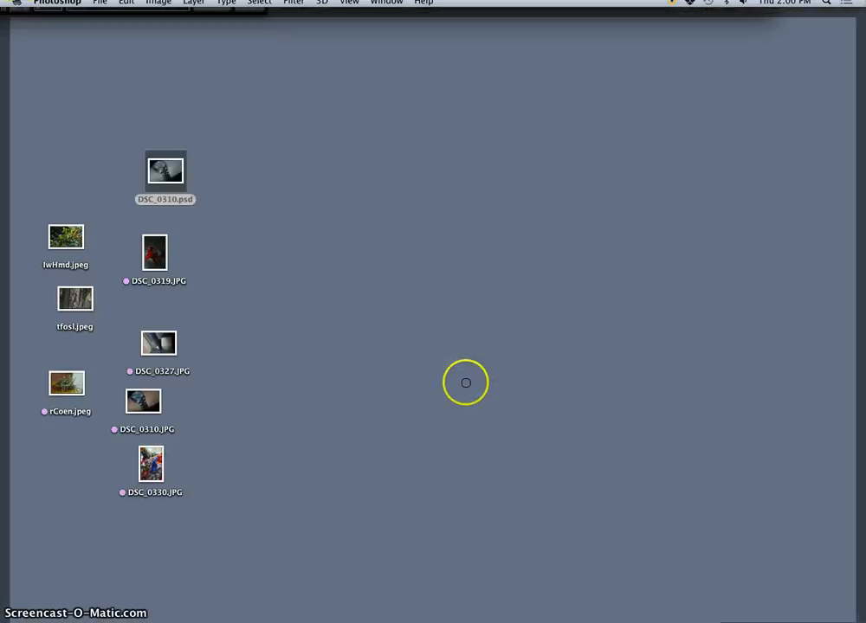
pyautogui.click(682, 613)
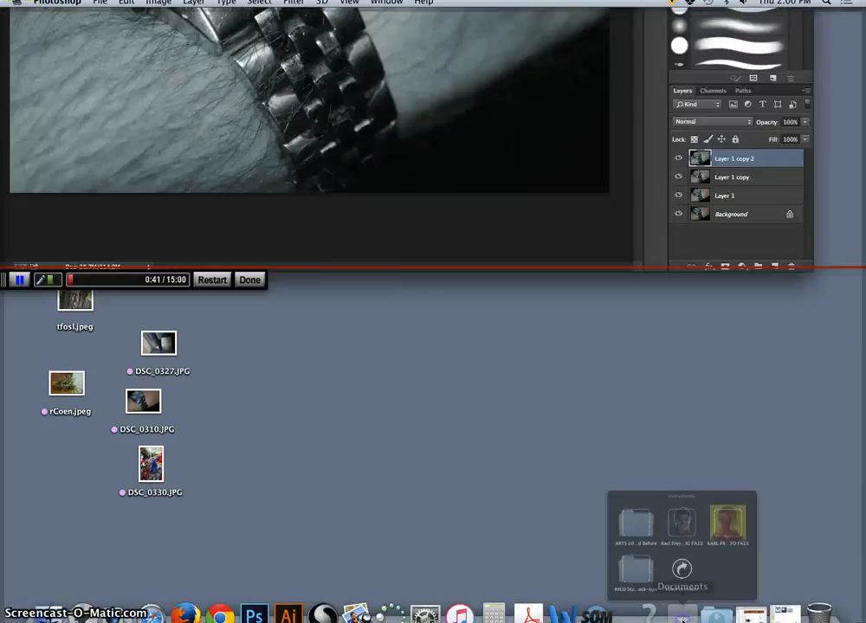
pyautogui.click(755, 467)
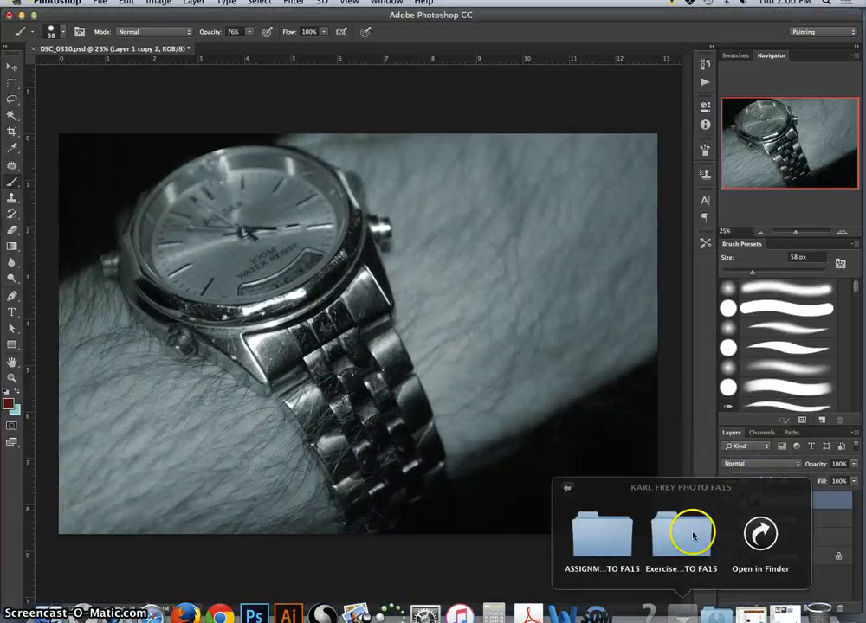
pyautogui.click(600, 539)
pyautogui.click(720, 534)
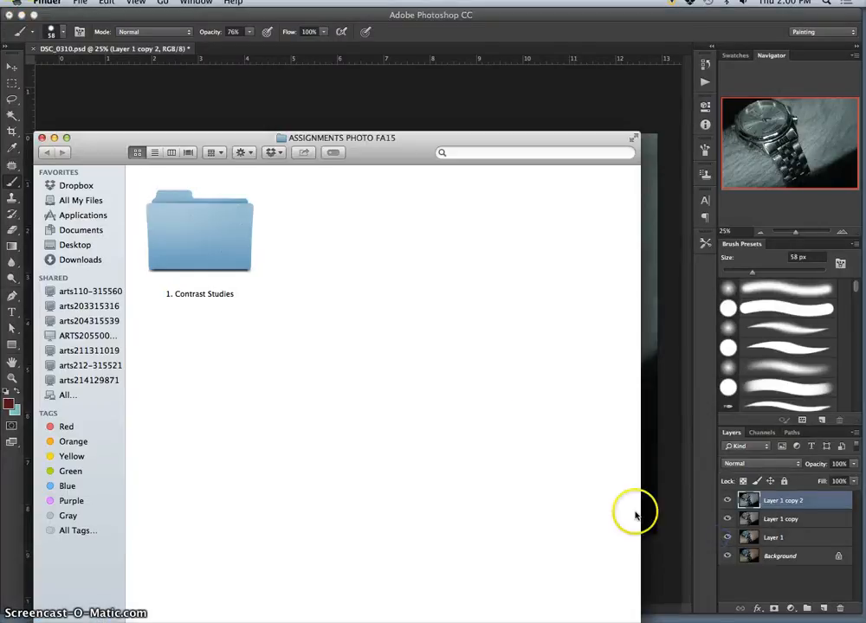
pyautogui.doubleClick(170, 229)
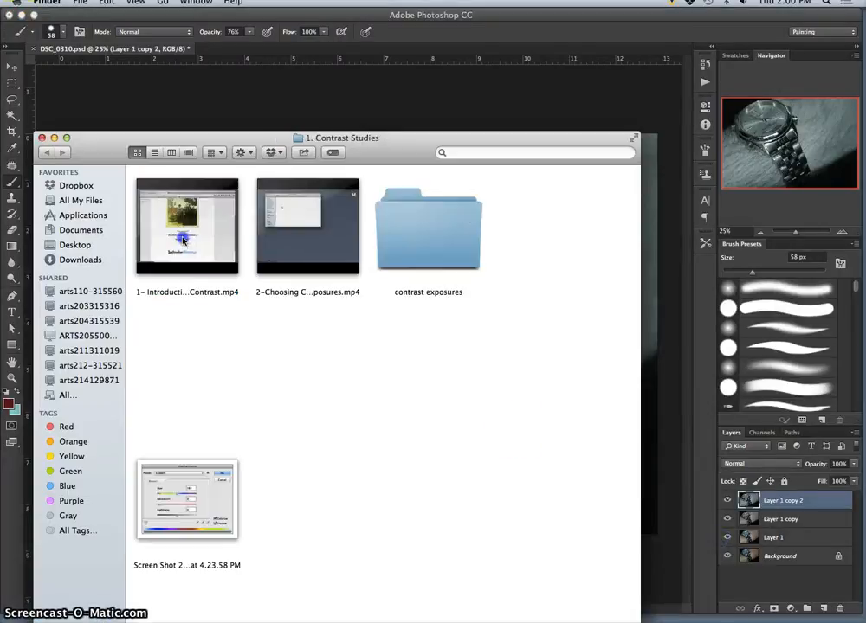
pyautogui.doubleClick(230, 472)
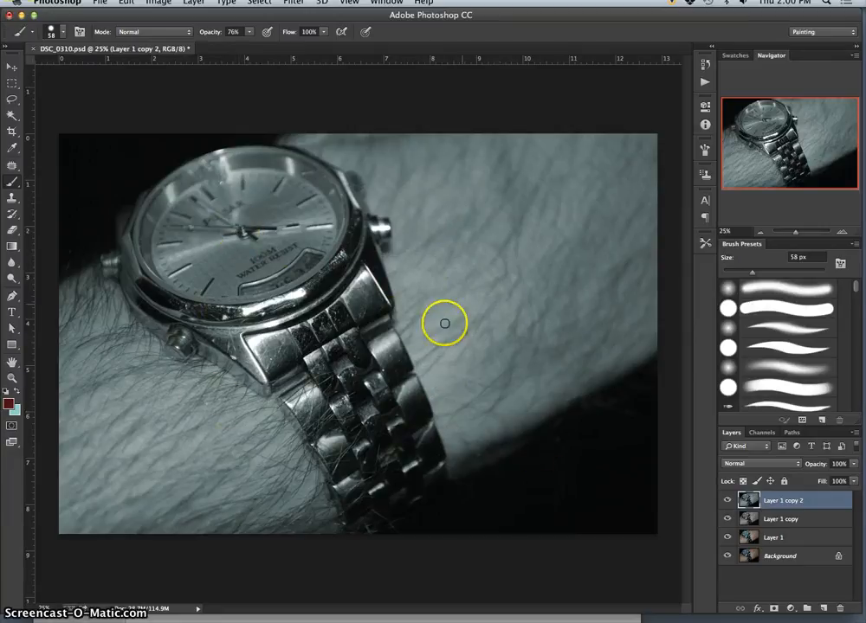
# Reposition the Photoshop window and close DSC_0310.psd without saving the changes
pyautogui.moveTo(77, 11); pyautogui.dragTo(157, 14)
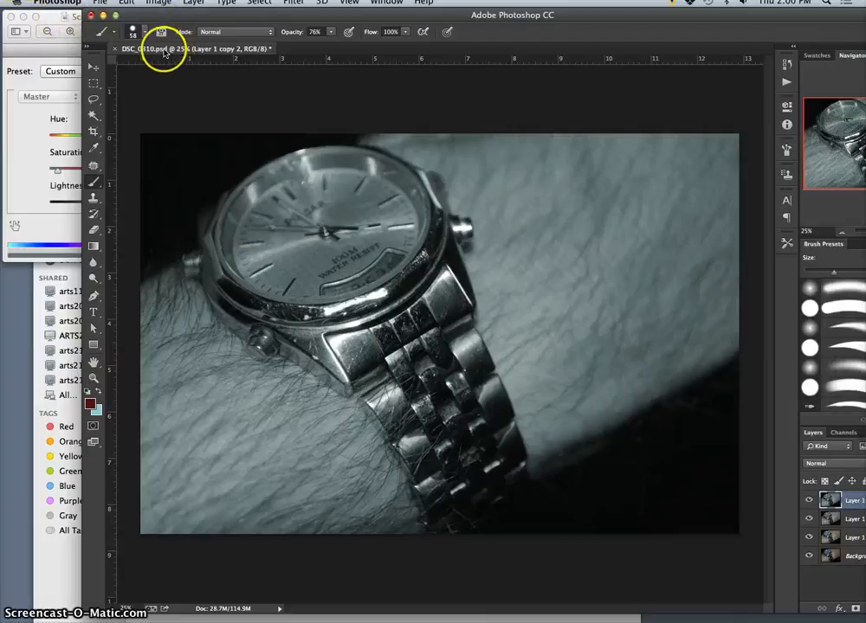
pyautogui.moveTo(286, 16); pyautogui.dragTo(226, 16)
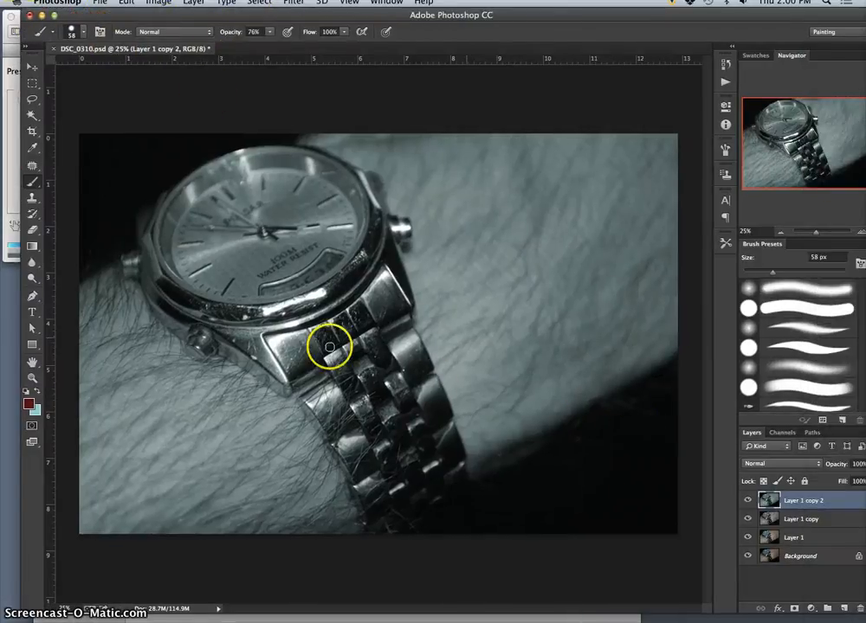
pyautogui.click(55, 49)
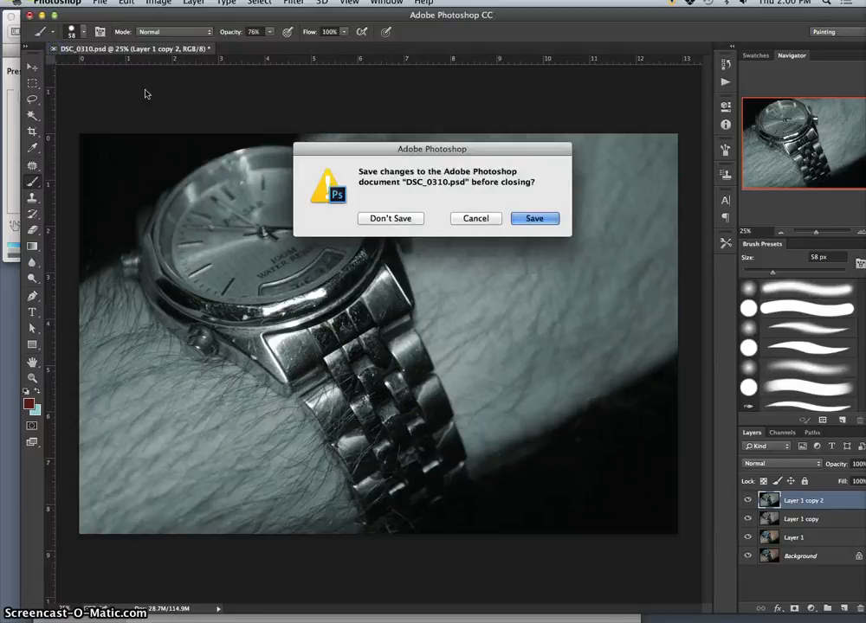
pyautogui.click(391, 218)
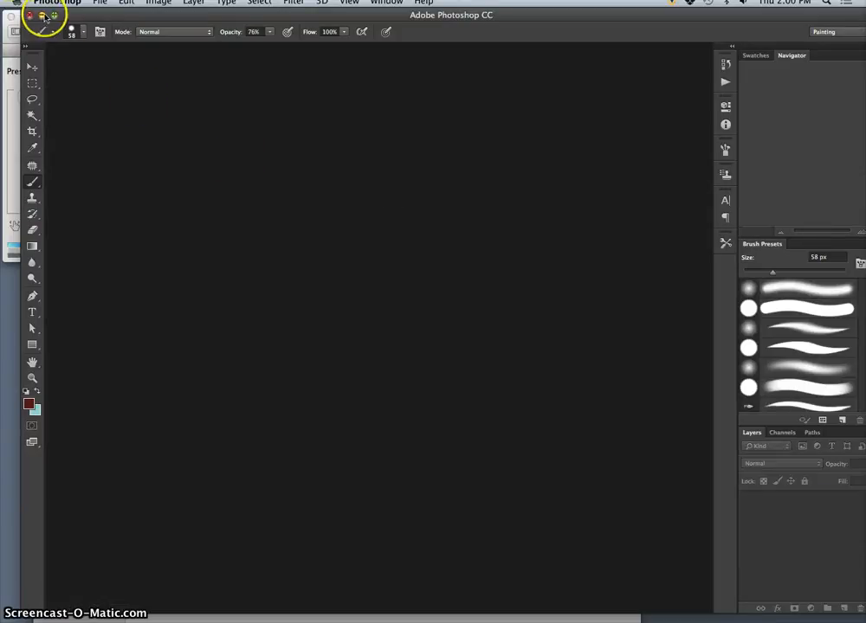
# Open DSC_0327.JPG from the desktop in Adobe Photoshop CC and shift the window so all panels fit on screen
pyautogui.click(11, 18)
pyautogui.click(208, 110)
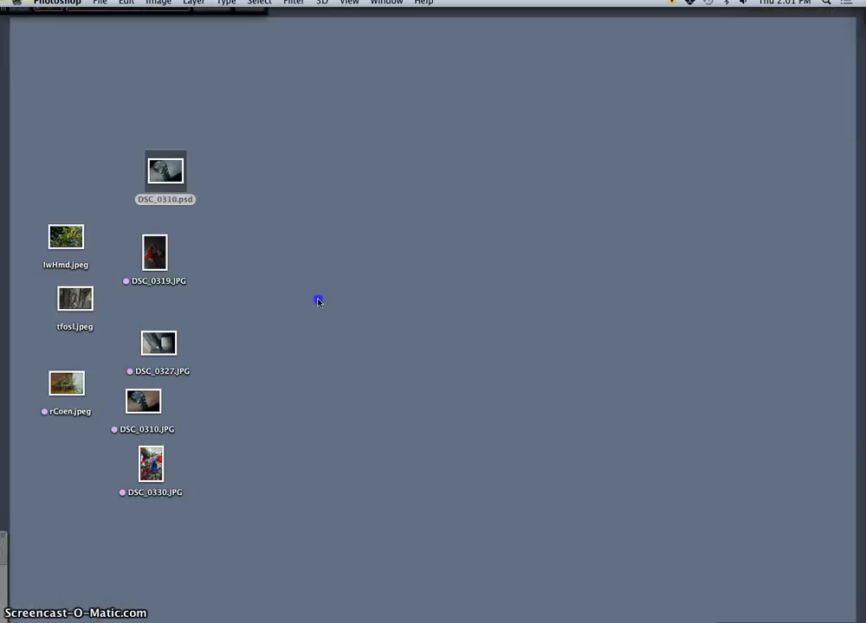
pyautogui.click(166, 346)
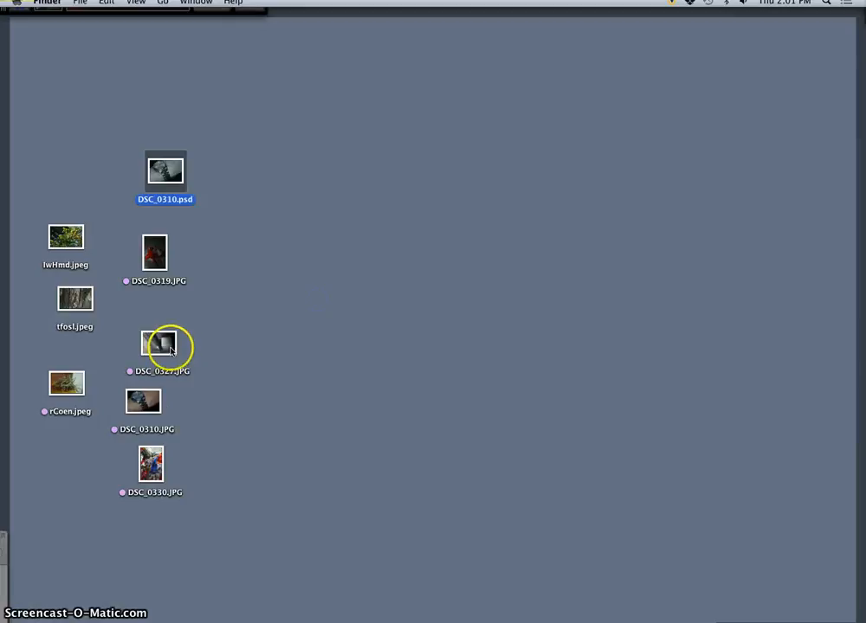
pyautogui.rightClick(170, 350)
pyautogui.moveTo(294, 363)
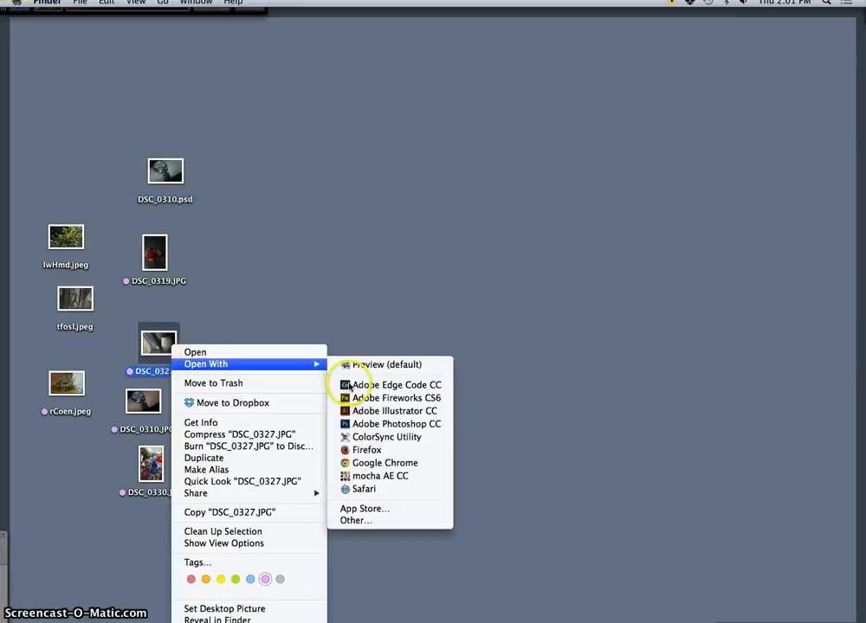
pyautogui.click(398, 425)
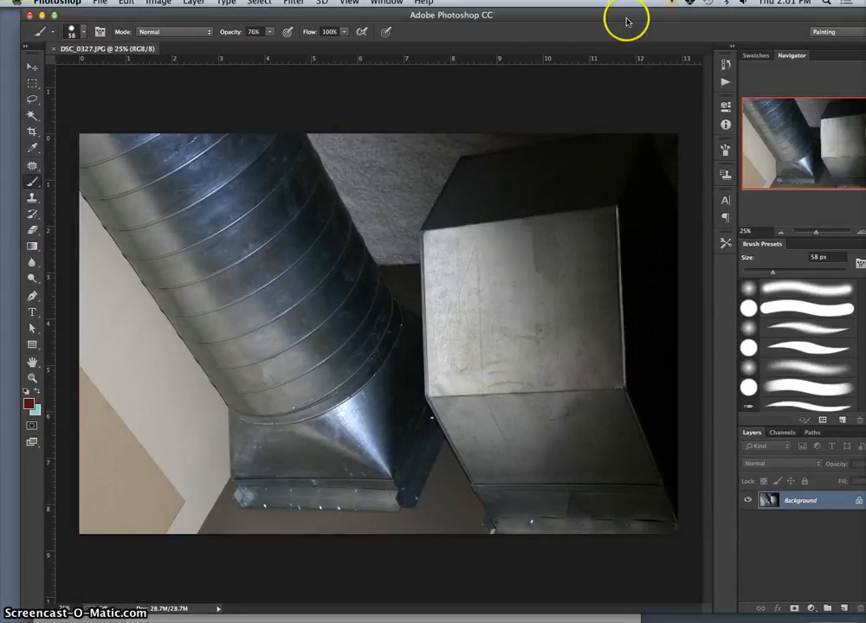
pyautogui.moveTo(627, 21); pyautogui.dragTo(605, 19)
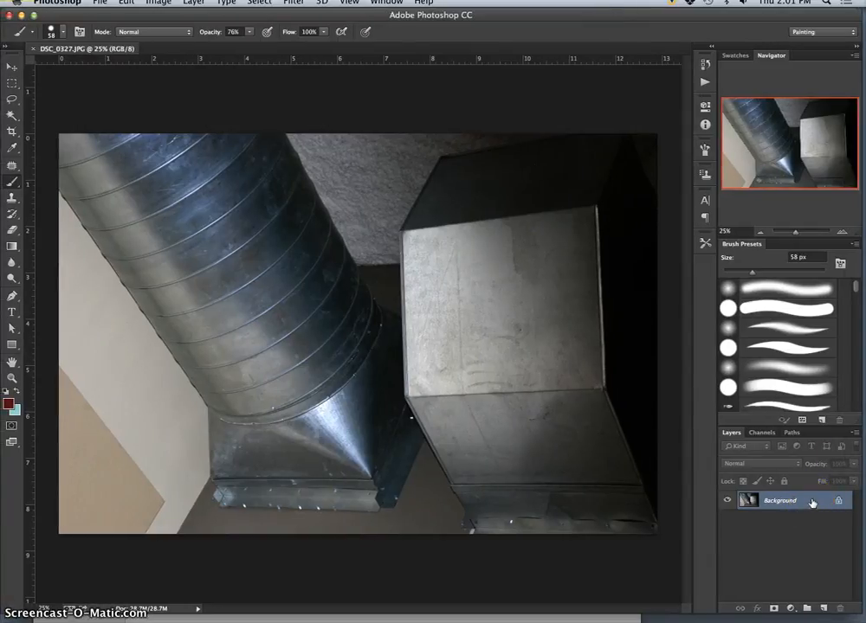
# Duplicate the Background layer and apply a Levels adjustment to the copy with the white input level at 229
pyautogui.press('super+j')
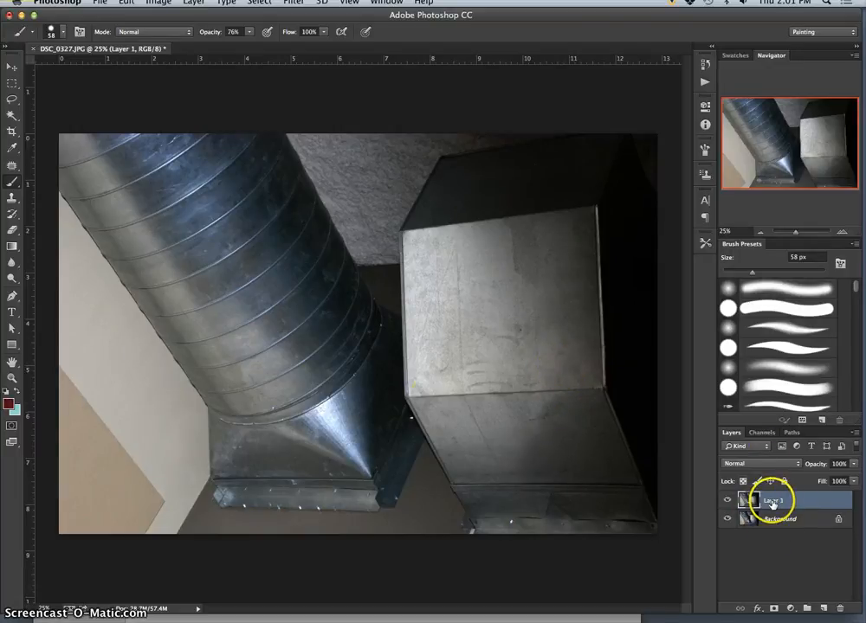
pyautogui.click(163, 5)
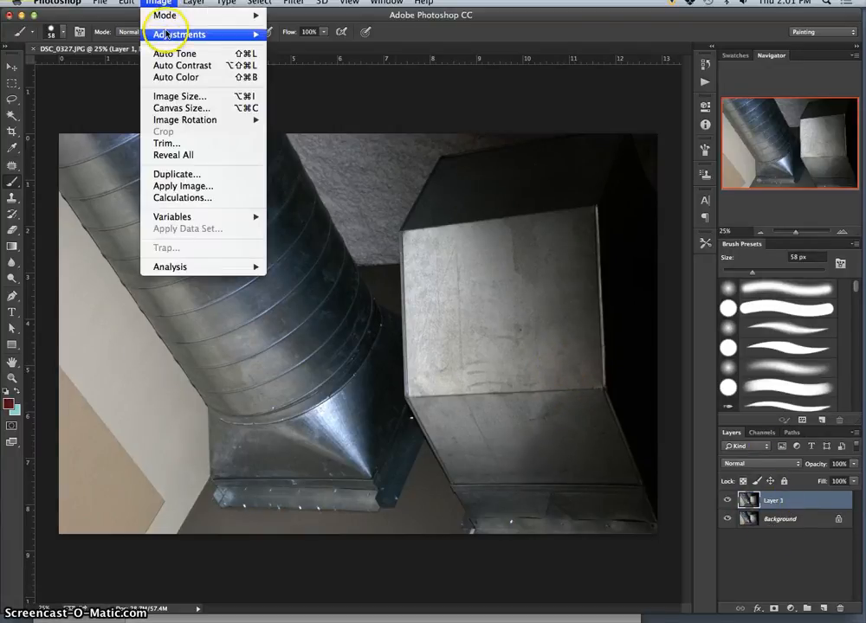
pyautogui.moveTo(194, 33)
pyautogui.click(286, 45)
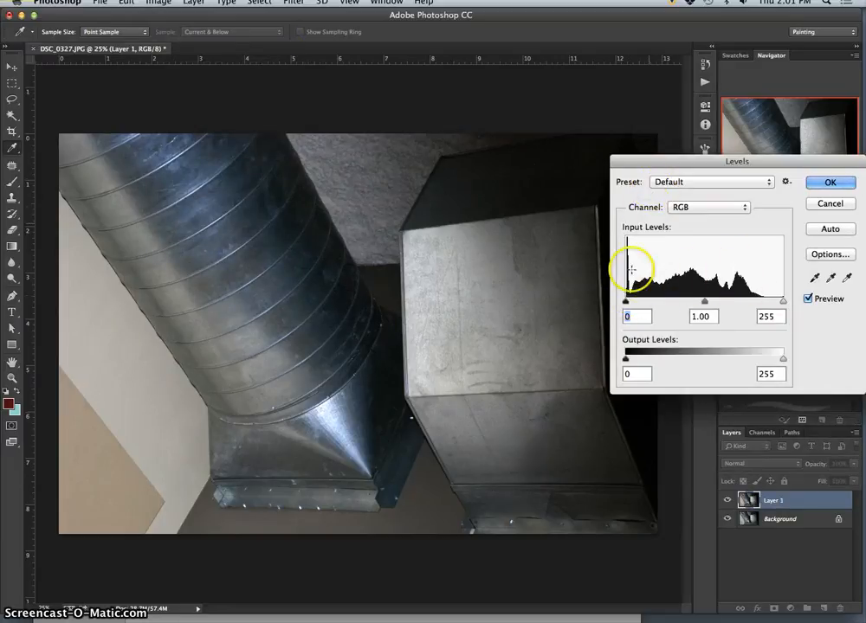
pyautogui.moveTo(649, 165); pyautogui.dragTo(729, 169)
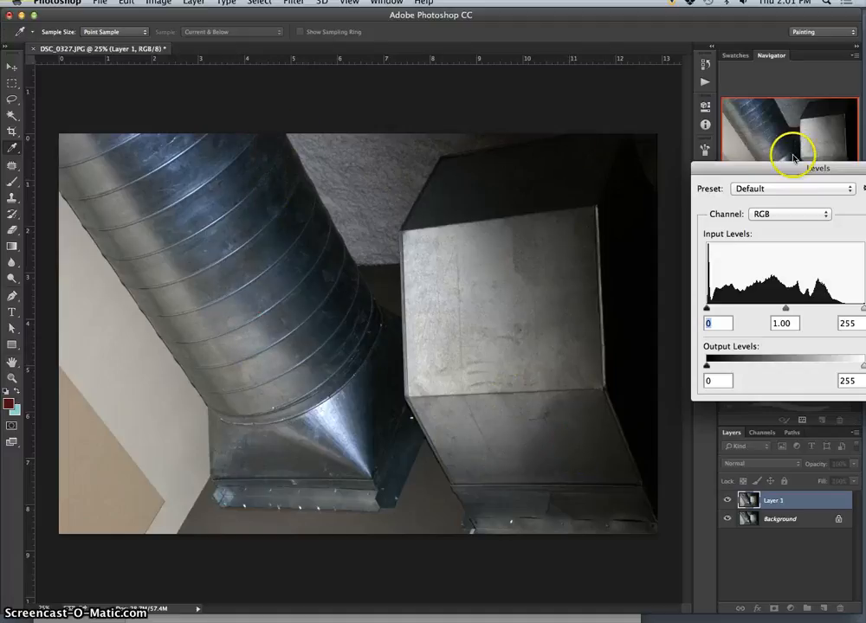
pyautogui.moveTo(793, 158); pyautogui.dragTo(605, 162)
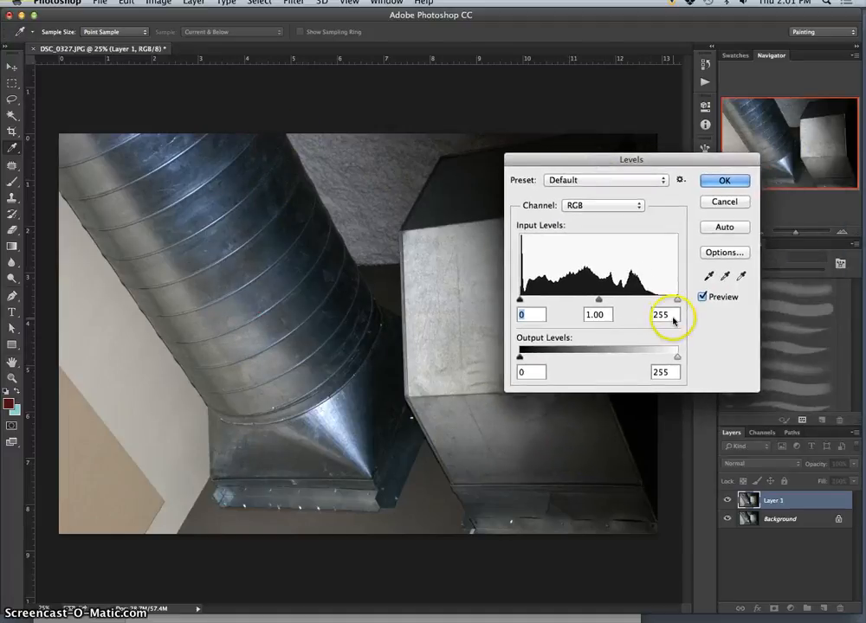
pyautogui.moveTo(677, 301)
pyautogui.mouseDown()
pyautogui.moveTo(652, 300)
pyautogui.moveTo(663, 301)
pyautogui.mouseUp()
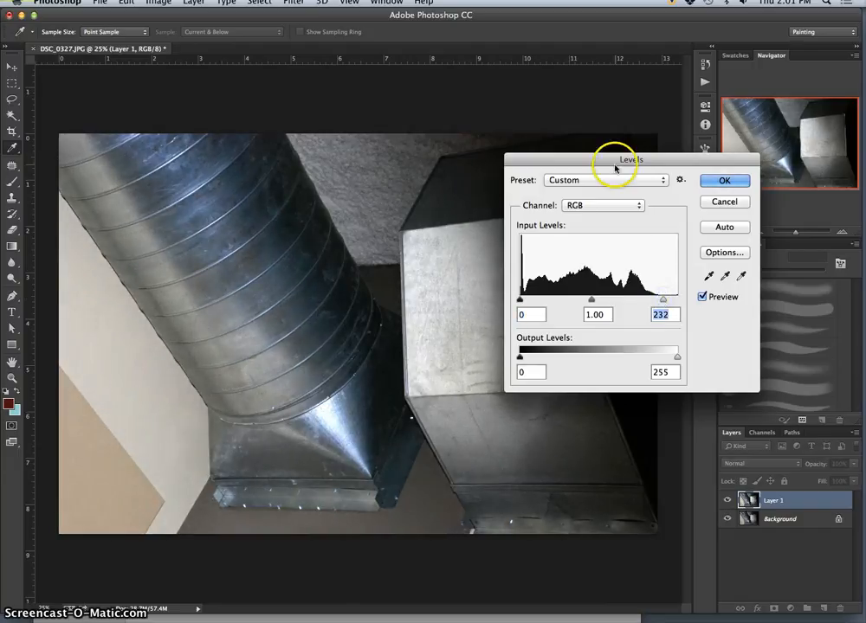
pyautogui.moveTo(615, 168); pyautogui.dragTo(704, 183)
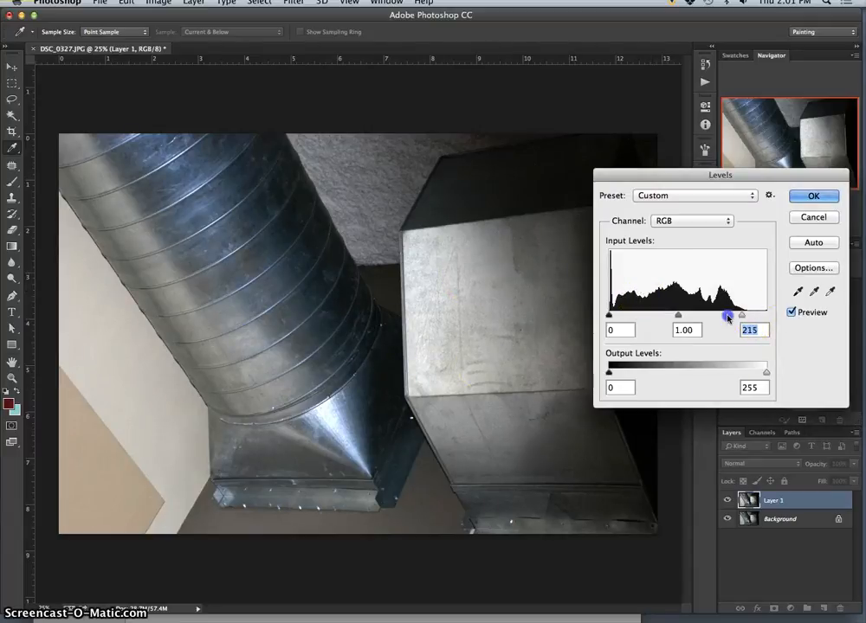
pyautogui.moveTo(727, 317); pyautogui.dragTo(749, 316)
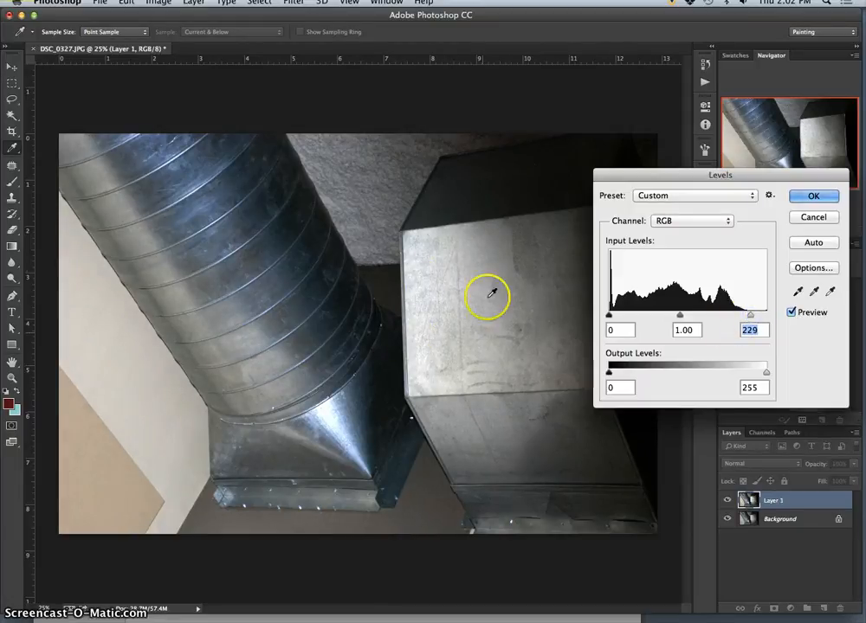
pyautogui.click(821, 219)
pyautogui.press('b')
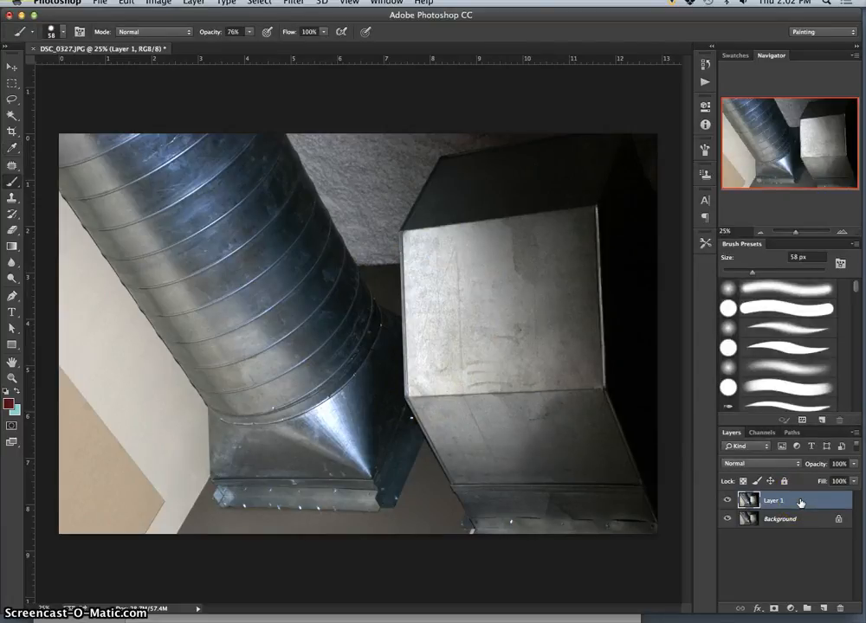
# Duplicate Layer 1 and, with the new copy temporarily hidden, toggle Layer 1 to compare the Levels adjustment with the original
pyautogui.press('super+j')
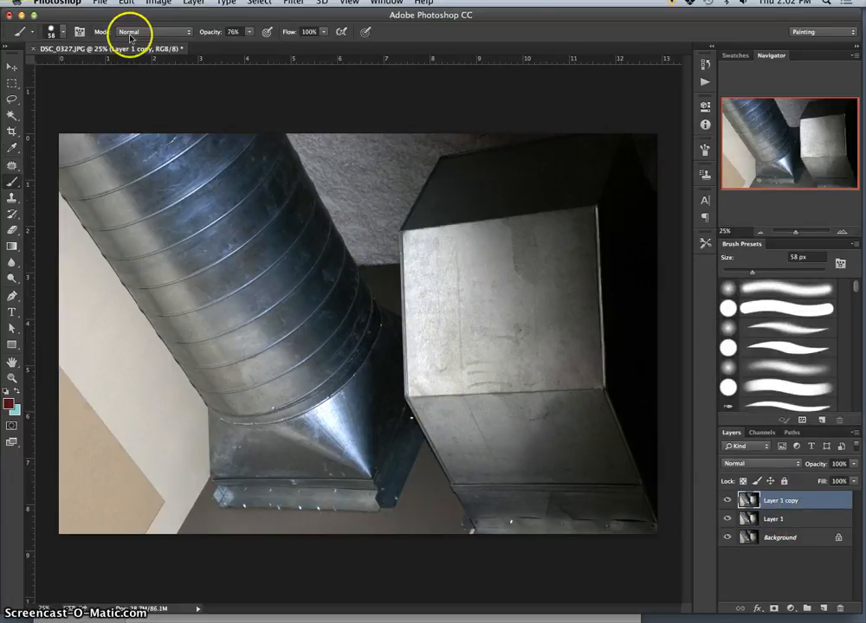
pyautogui.click(727, 501)
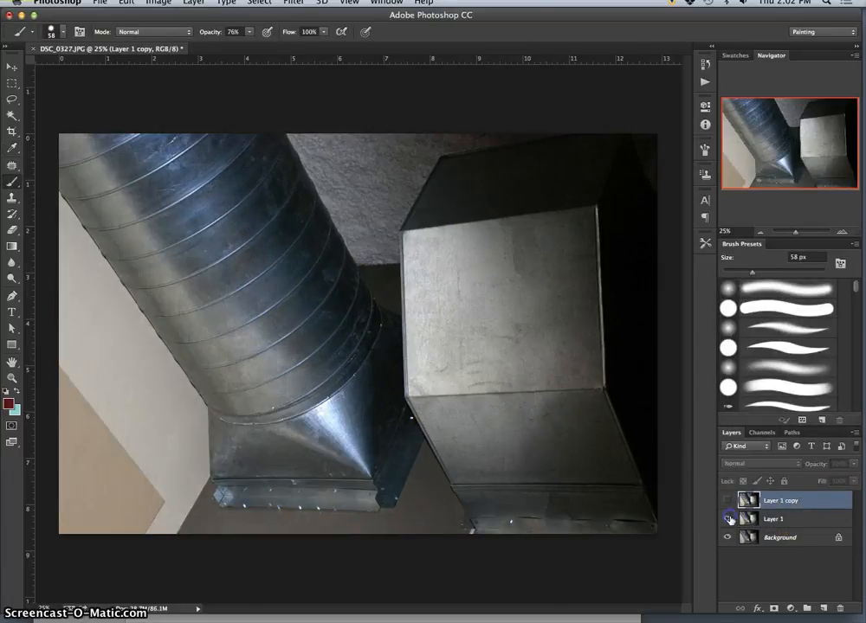
pyautogui.click(729, 520)
pyautogui.click(729, 519)
pyautogui.click(728, 519)
pyautogui.click(728, 519)
pyautogui.click(728, 519)
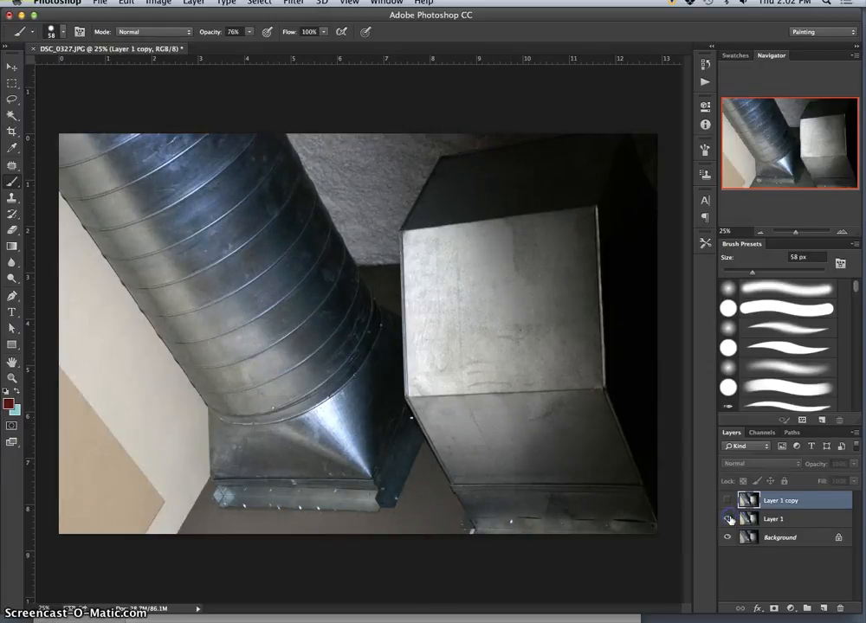
pyautogui.click(729, 519)
pyautogui.click(729, 519)
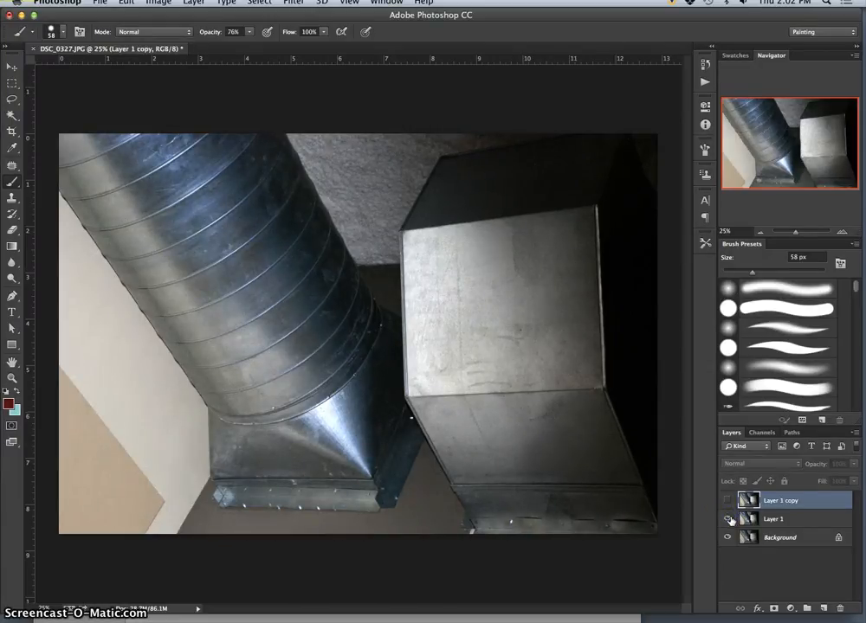
pyautogui.click(728, 502)
# Desaturate Layer 1 copy with a Hue/Saturation adjustment, setting the saturation to -100
pyautogui.click(157, 3)
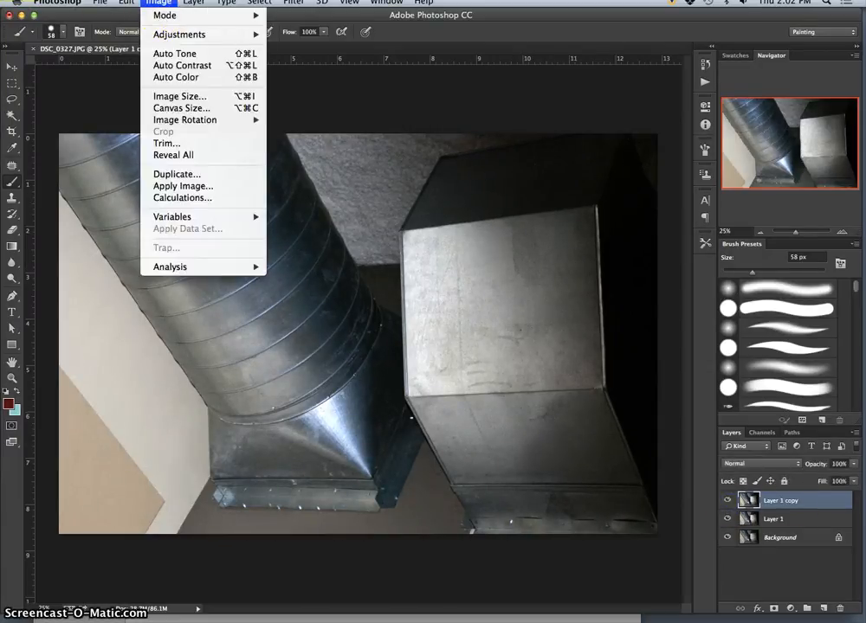
pyautogui.moveTo(194, 34)
pyautogui.click(328, 101)
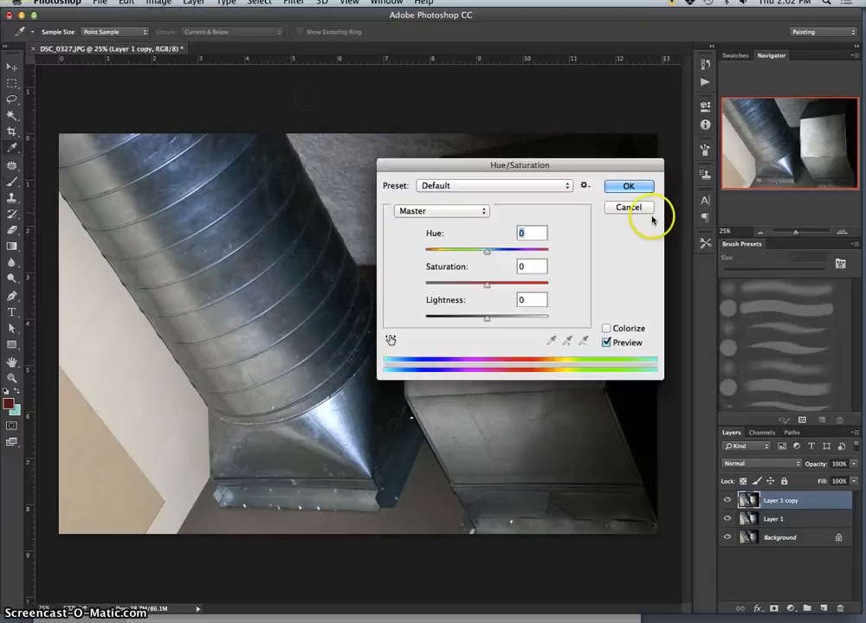
pyautogui.moveTo(487, 284); pyautogui.dragTo(423, 283)
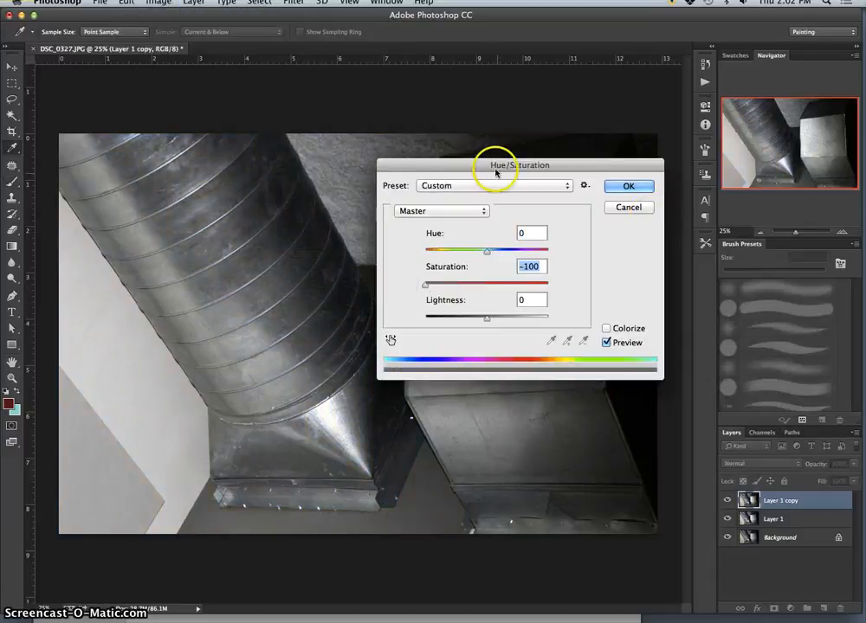
pyautogui.moveTo(495, 166); pyautogui.dragTo(578, 403)
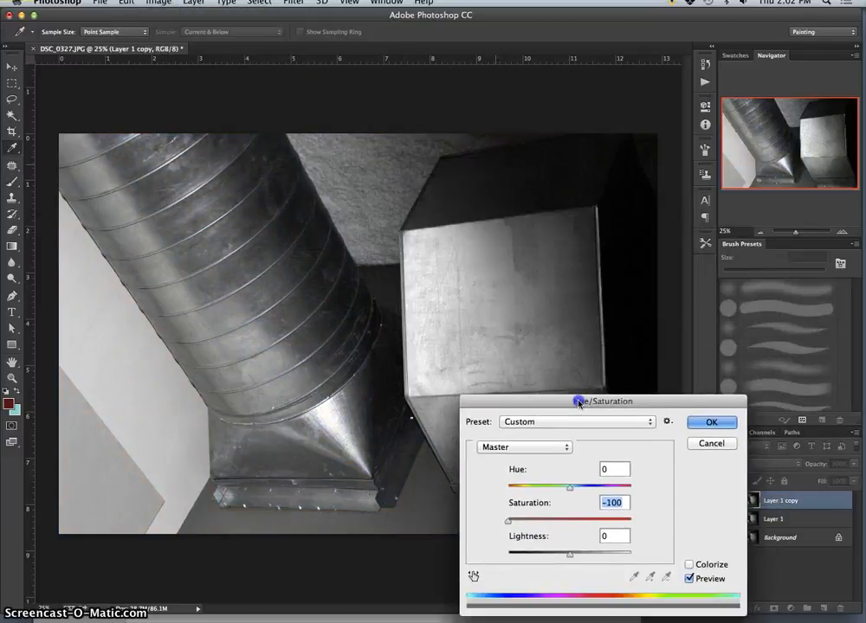
pyautogui.click(708, 424)
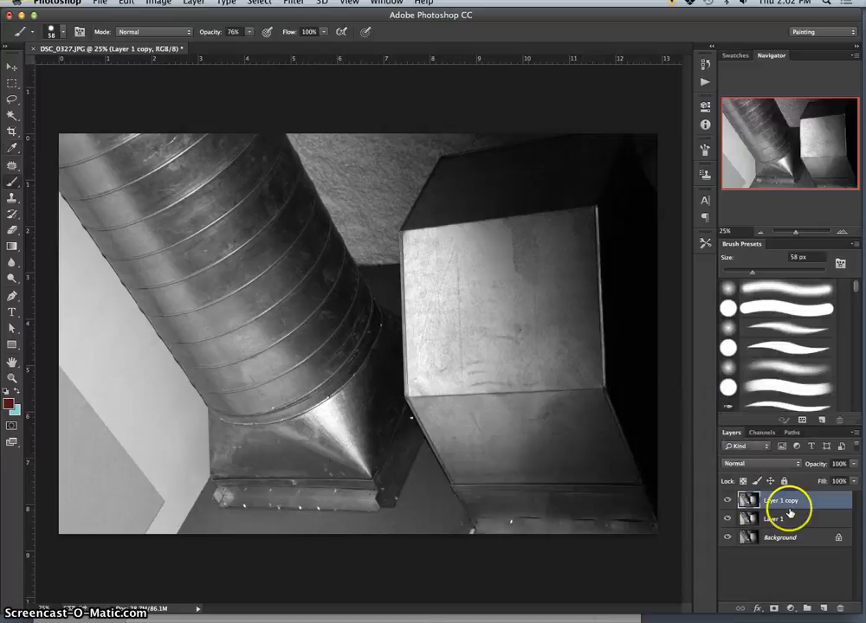
# Duplicate the desaturated Layer 1 copy and start a Hue/Saturation adjustment on the new copy with Colorize enabled
pyautogui.press('super+j')
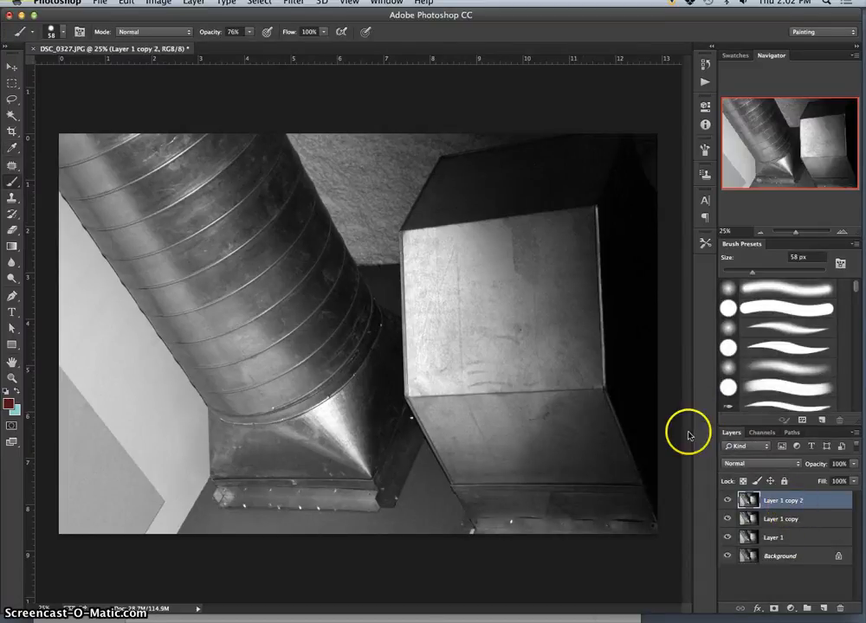
pyautogui.click(159, 3)
pyautogui.moveTo(172, 39)
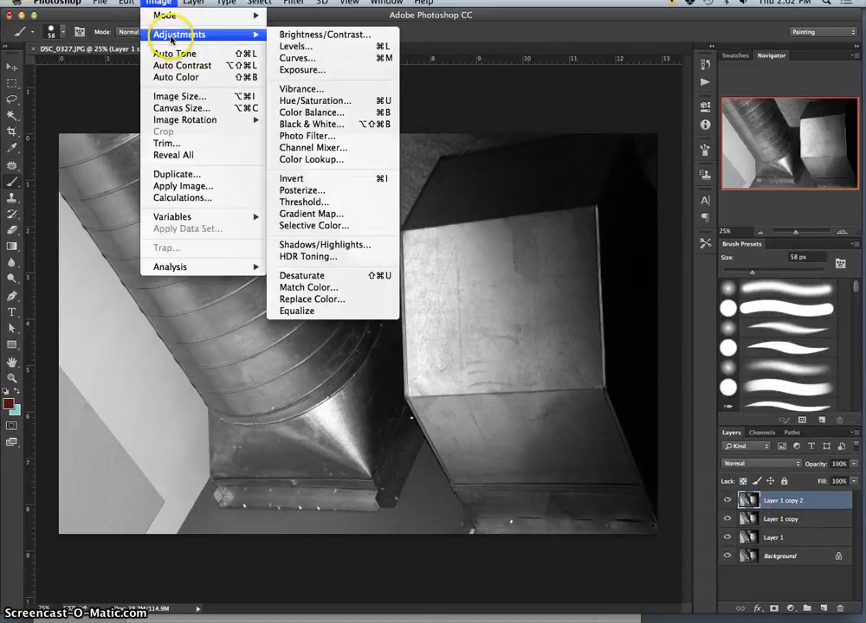
pyautogui.click(349, 100)
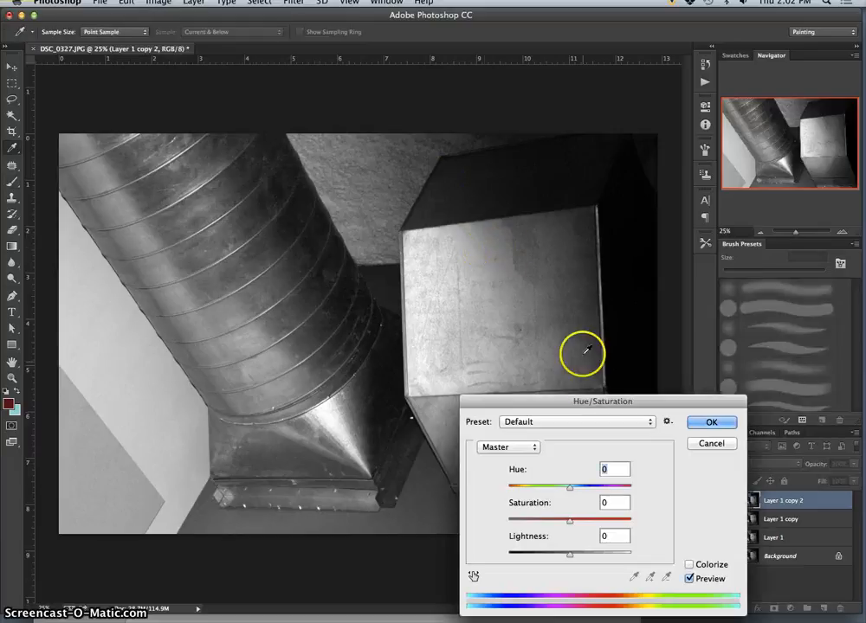
pyautogui.moveTo(626, 397); pyautogui.dragTo(710, 316)
pyautogui.click(774, 483)
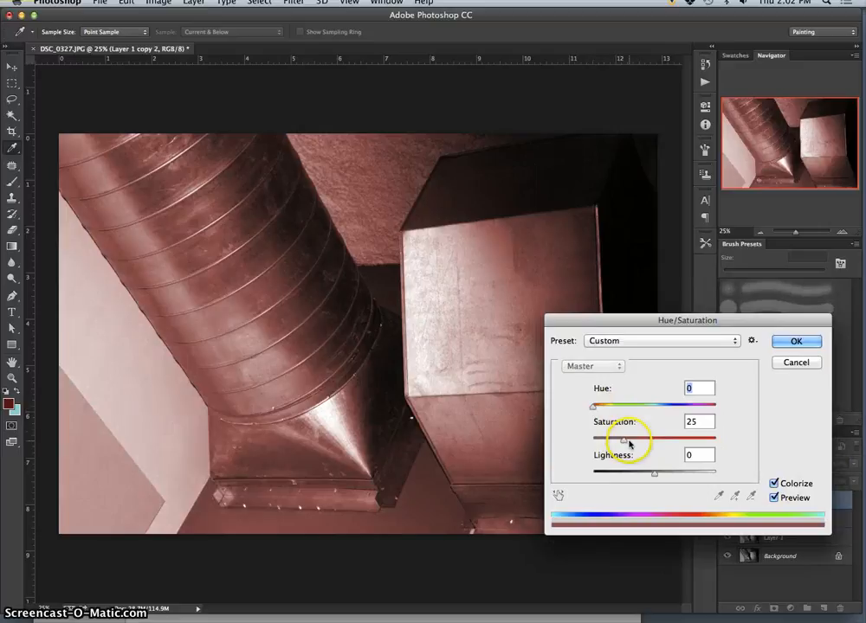
# Tint Layer 1 copy 2 with a colorize saturation of 3 and a hue of 176, and apply the adjustment
pyautogui.moveTo(624, 443); pyautogui.dragTo(609, 442)
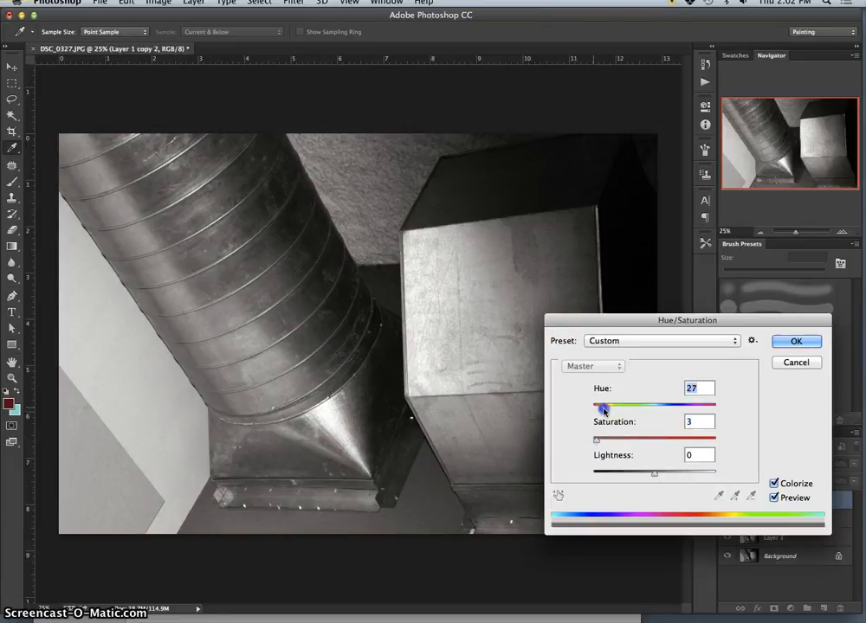
pyautogui.moveTo(621, 412); pyautogui.dragTo(640, 412)
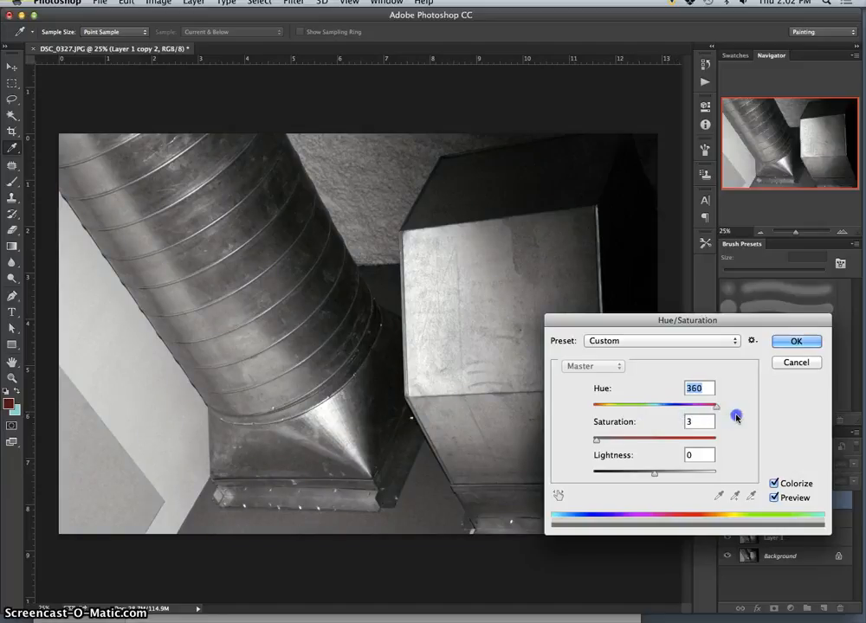
pyautogui.moveTo(672, 412); pyautogui.dragTo(658, 412)
pyautogui.moveTo(627, 410); pyautogui.dragTo(653, 413)
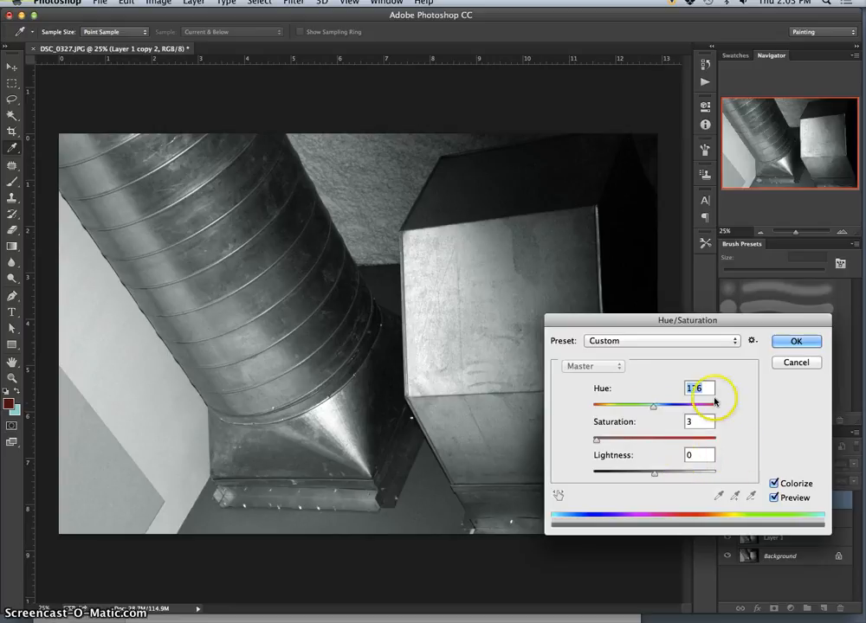
pyautogui.click(789, 342)
pyautogui.press('b')
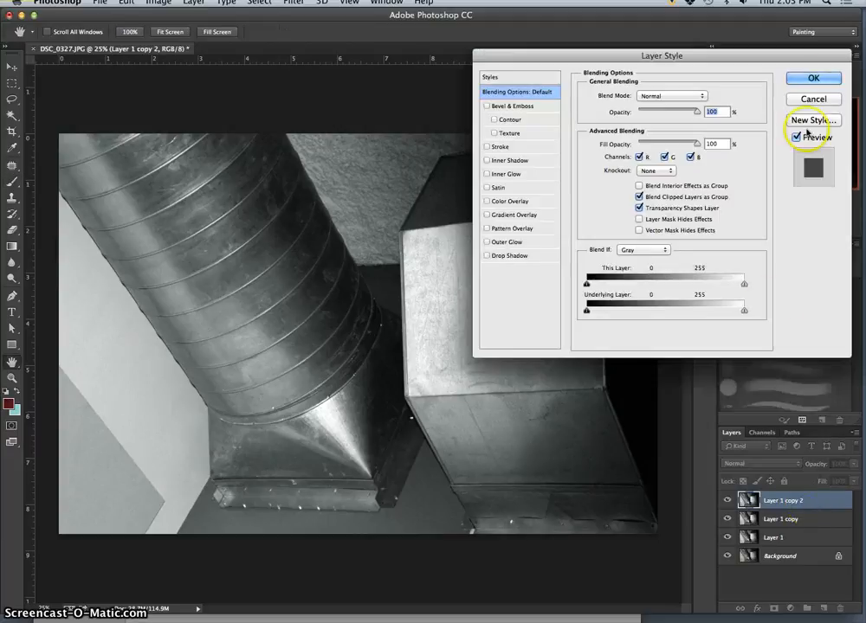
pyautogui.click(811, 99)
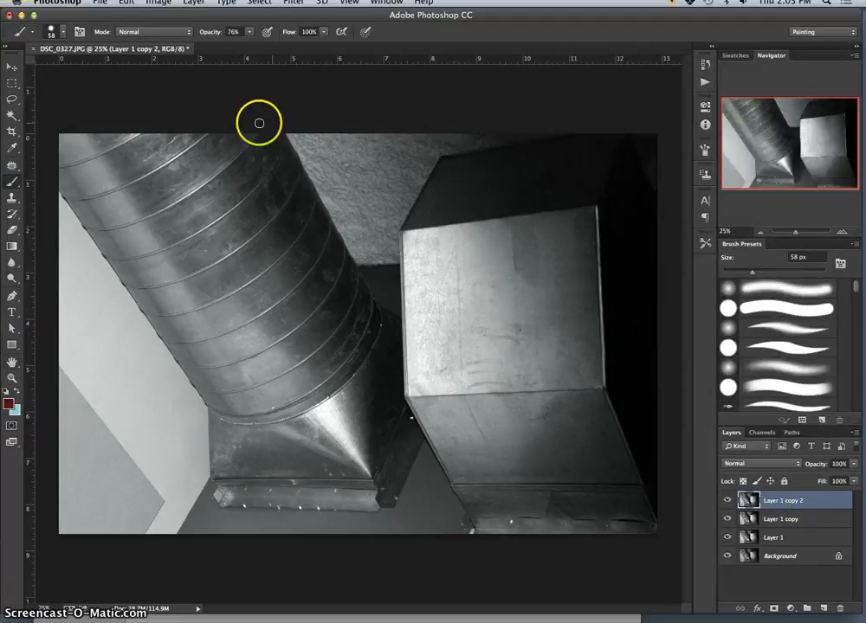
# Reapply Hue/Saturation to Layer 1 copy 2 with Colorize enabled, hue 176 and saturation 3
pyautogui.click(159, 4)
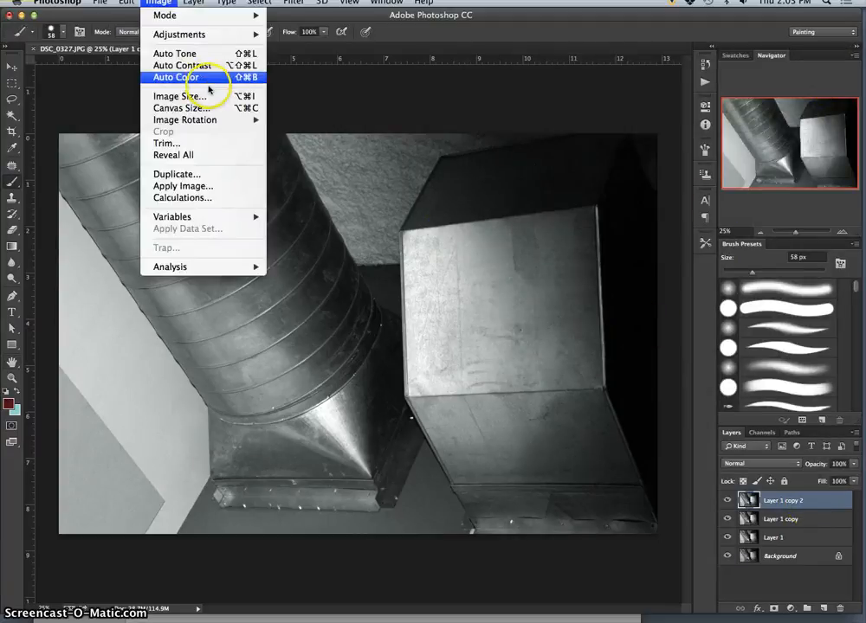
pyautogui.moveTo(206, 35)
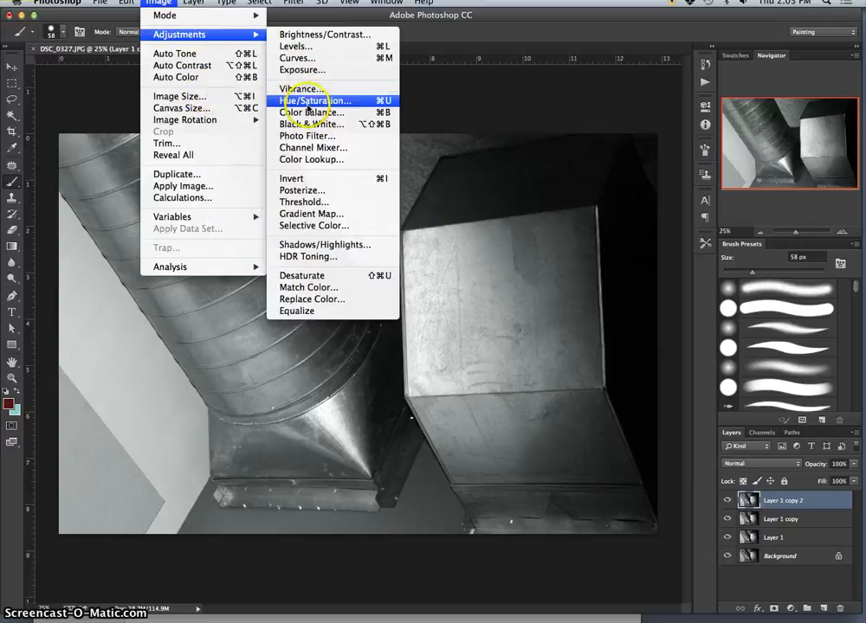
pyautogui.click(309, 108)
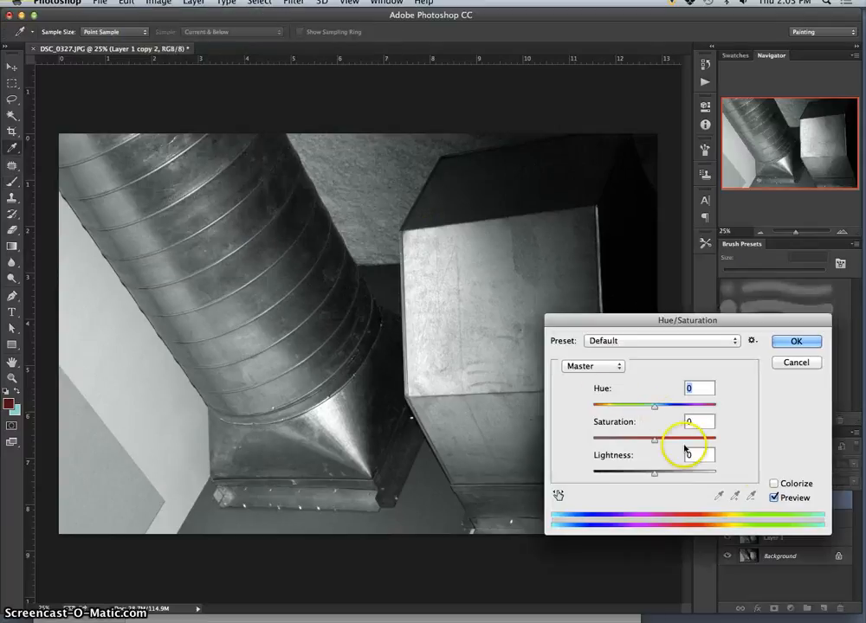
pyautogui.click(775, 486)
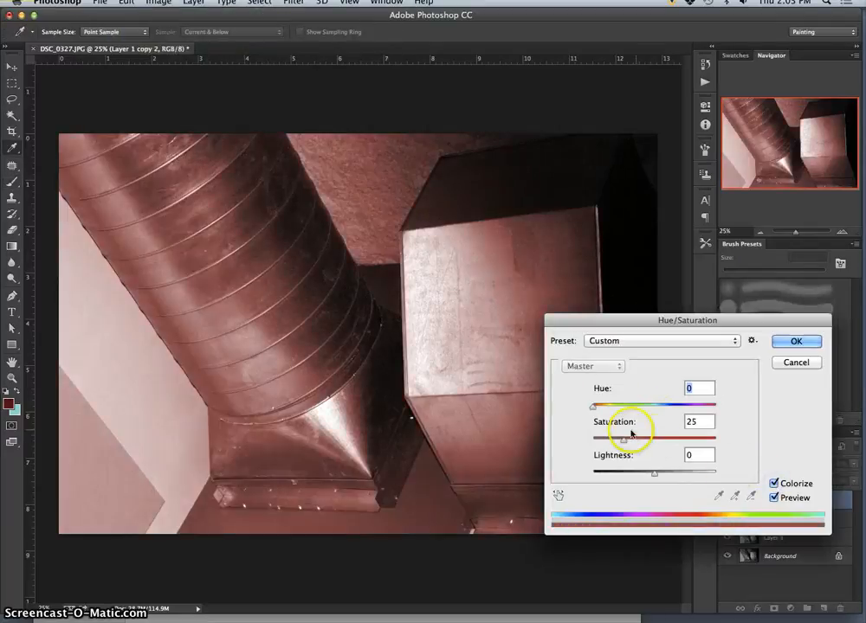
pyautogui.moveTo(604, 440); pyautogui.dragTo(597, 439)
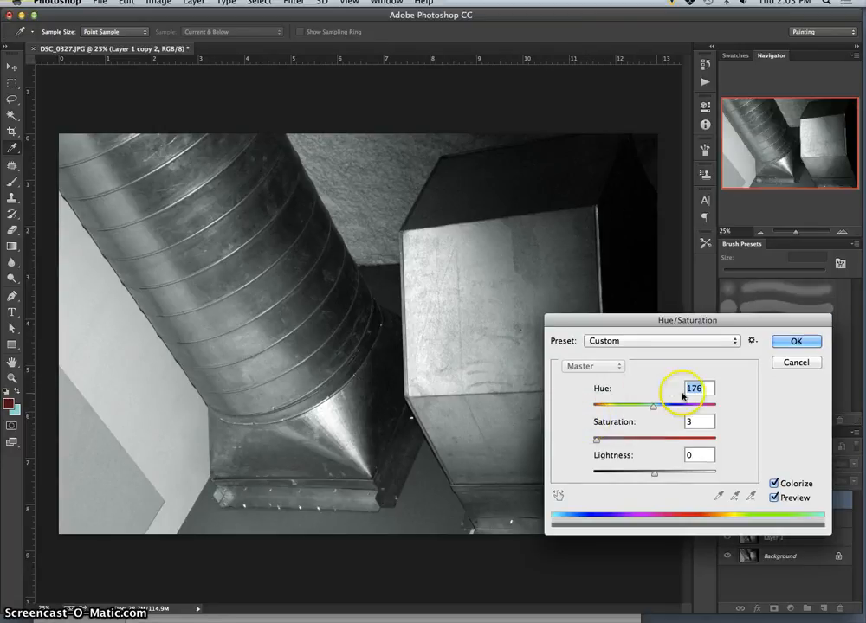
pyautogui.click(797, 341)
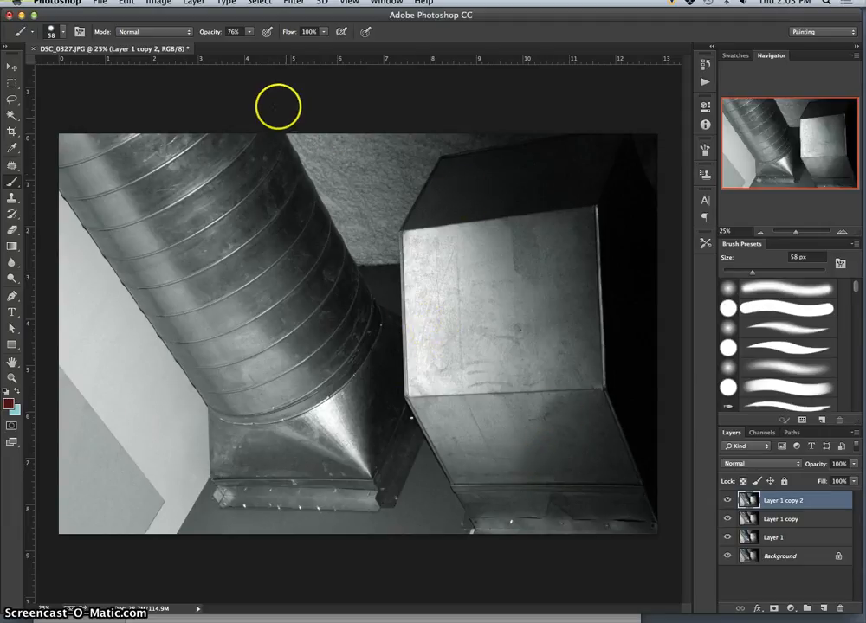
# Open DSC_0310.psd from the desktop to compare its tinted result, and return to DSC_0327.JPG
pyautogui.press('F11')
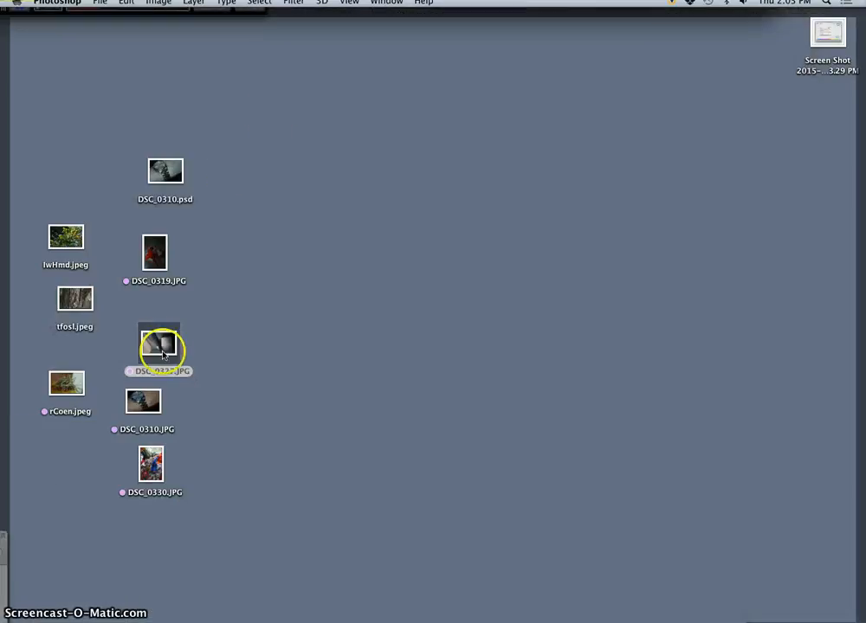
pyautogui.doubleClick(176, 170)
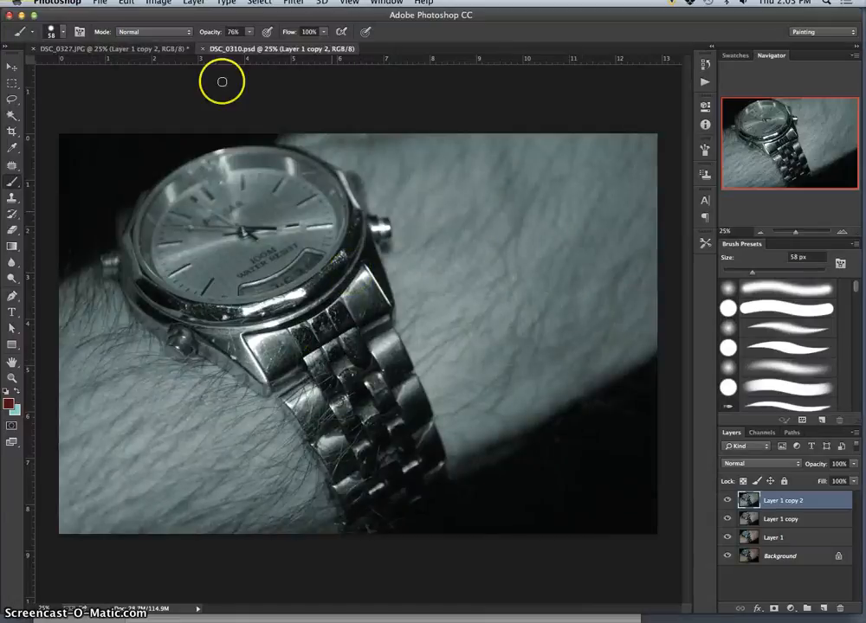
pyautogui.click(159, 49)
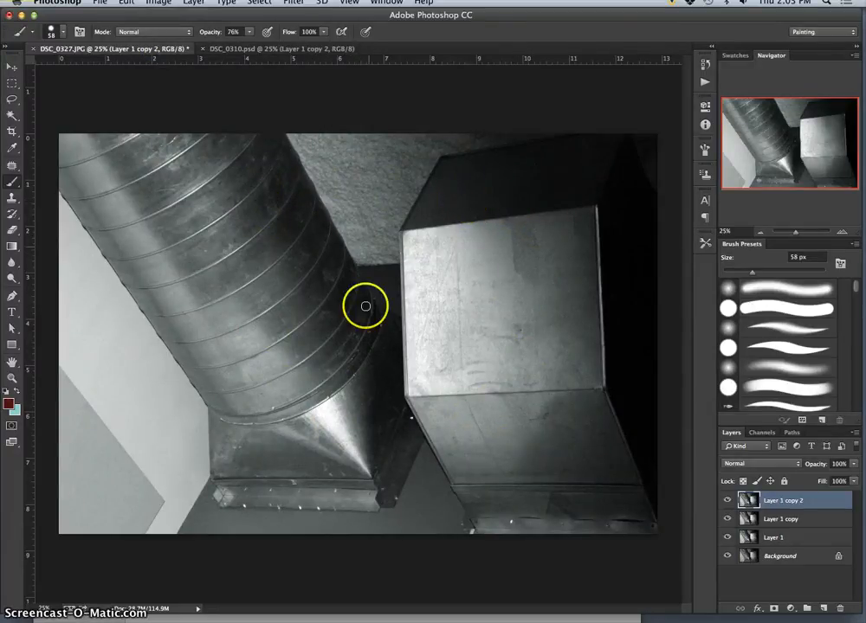
# Open lwHmd.jpeg from the desktop in Adobe Photoshop CC
pyautogui.press('F11')
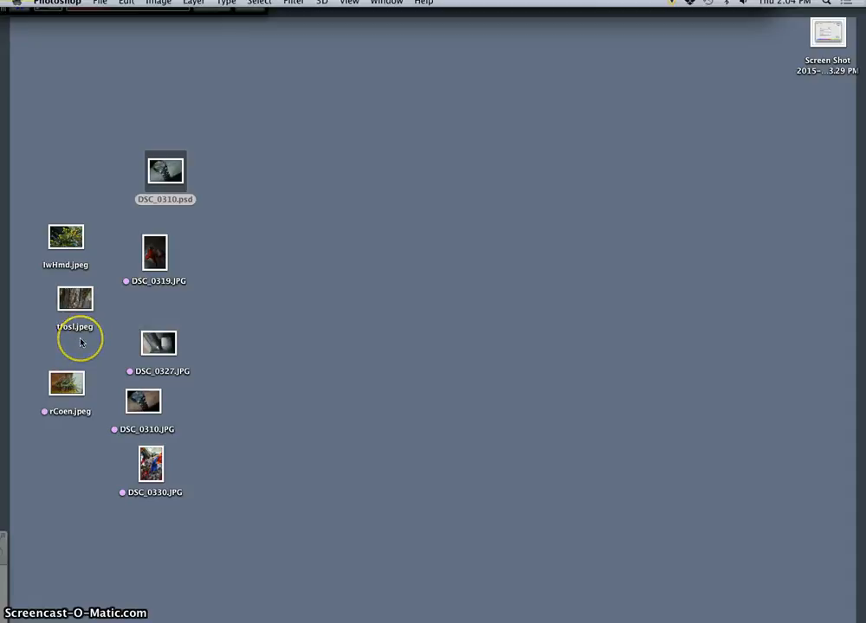
pyautogui.rightClick(60, 240)
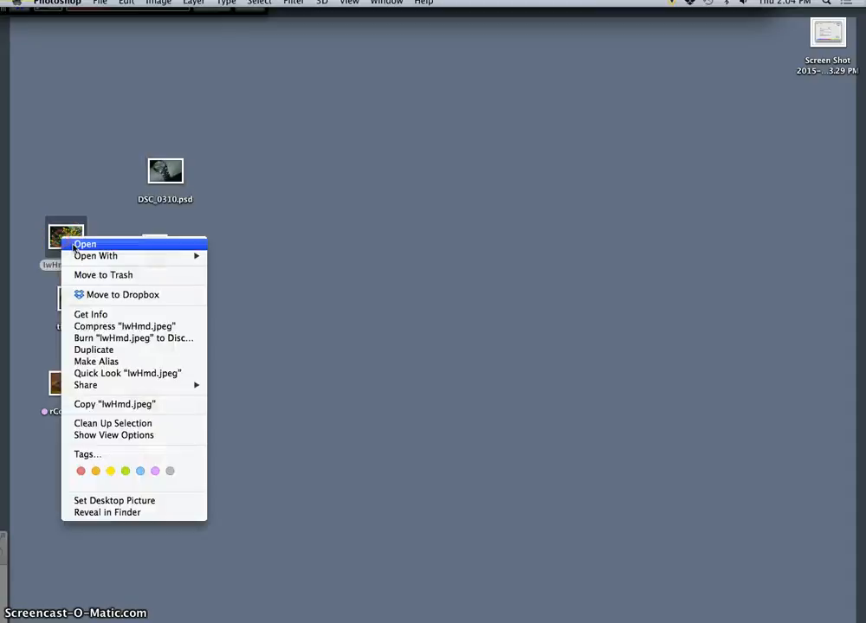
pyautogui.click(96, 256)
pyautogui.click(299, 318)
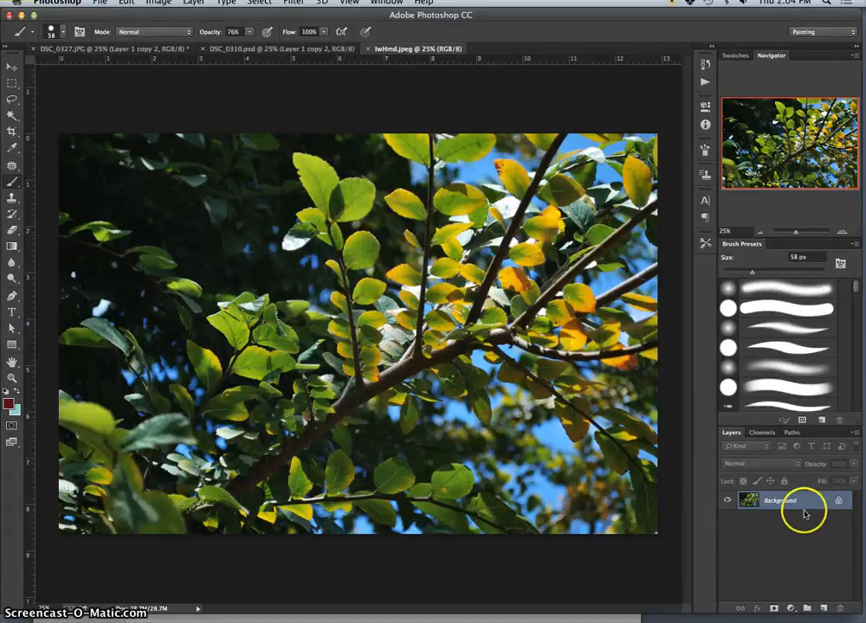
# Duplicate the Background layer of lwHmd.jpeg and apply Levels to the copy with the midtone input at 0.92
pyautogui.press('super+j')
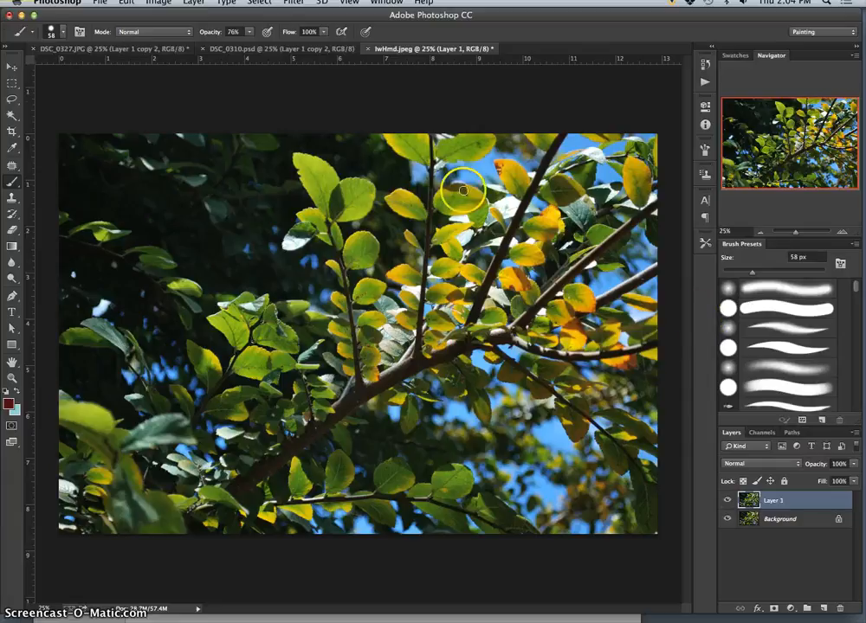
pyautogui.click(158, 2)
pyautogui.moveTo(183, 33)
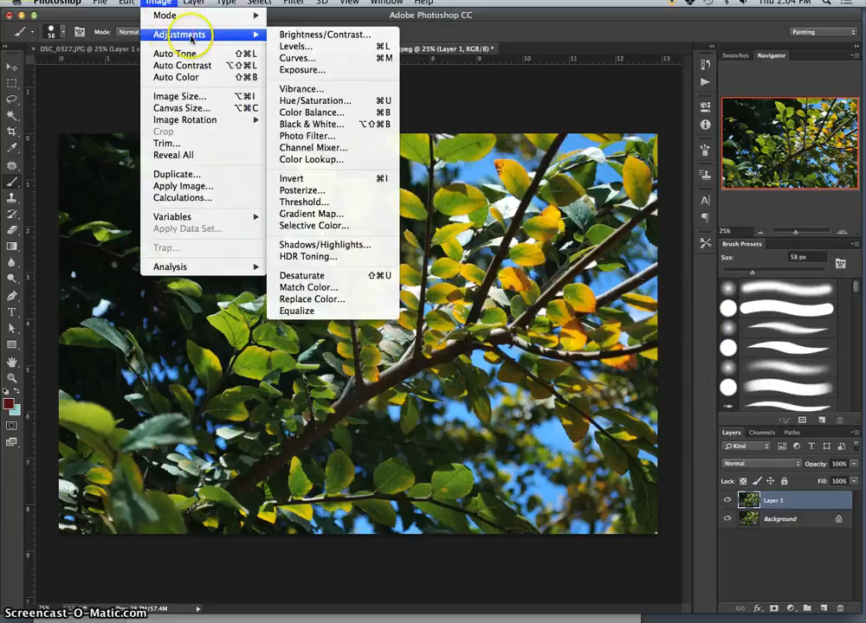
pyautogui.click(355, 47)
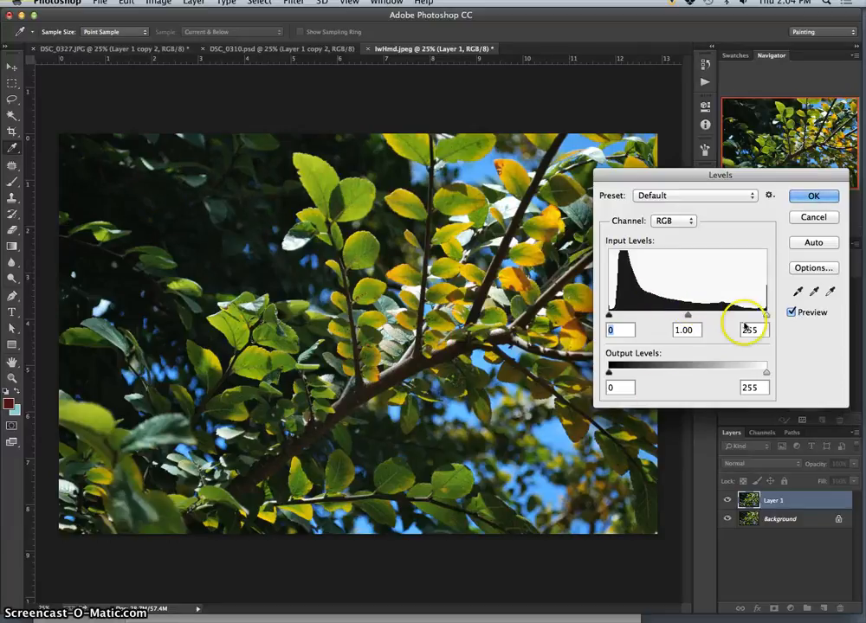
pyautogui.moveTo(760, 314)
pyautogui.mouseDown()
pyautogui.moveTo(718, 313)
pyautogui.moveTo(767, 314)
pyautogui.mouseUp()
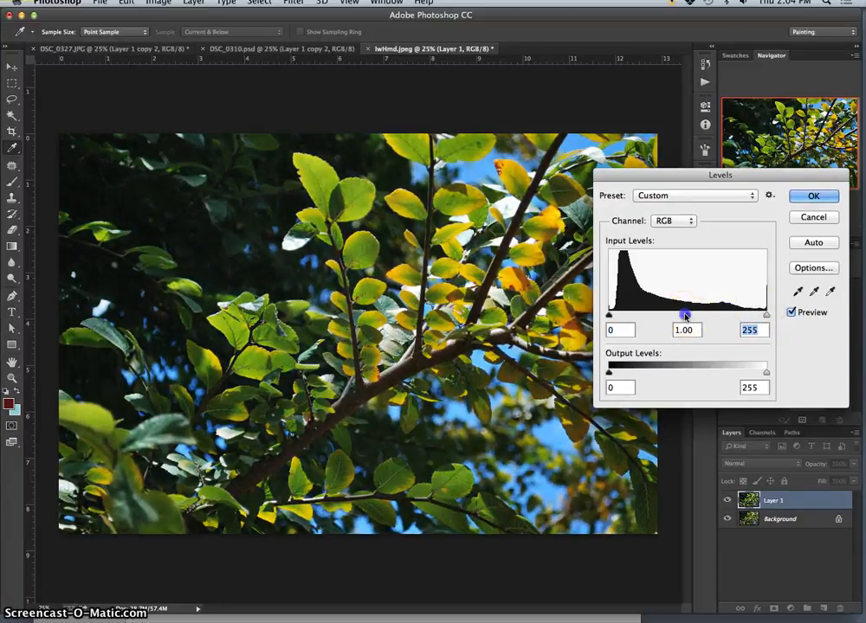
pyautogui.moveTo(684, 315)
pyautogui.mouseDown()
pyautogui.moveTo(673, 313)
pyautogui.moveTo(705, 315)
pyautogui.moveTo(682, 314)
pyautogui.moveTo(694, 315)
pyautogui.mouseUp()
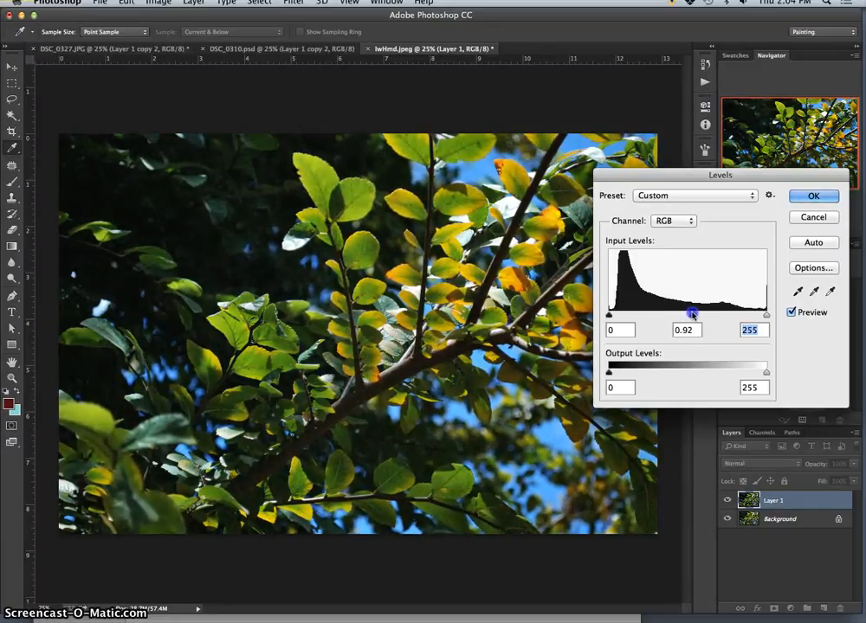
pyautogui.click(812, 196)
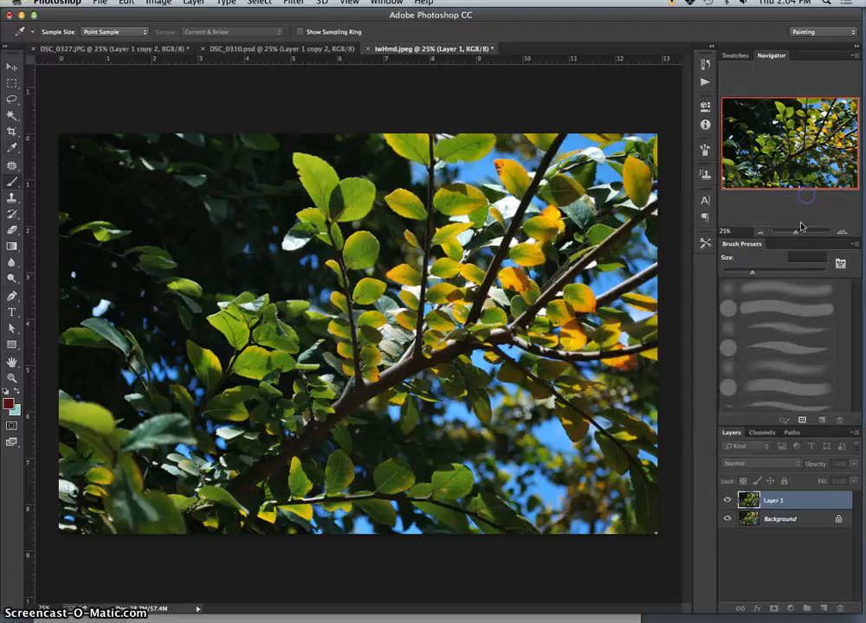
# Toggle Layer 1's visibility to compare the Levels adjustment with the original, and duplicate Layer 1
pyautogui.press('b')
pyautogui.click(775, 505)
pyautogui.click(726, 500)
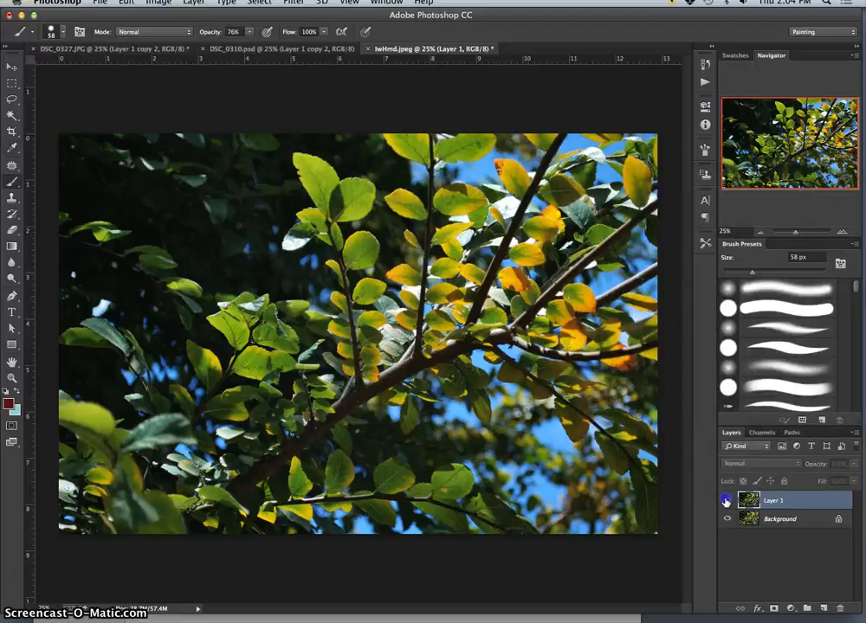
pyautogui.click(726, 501)
pyautogui.click(726, 501)
pyautogui.click(725, 501)
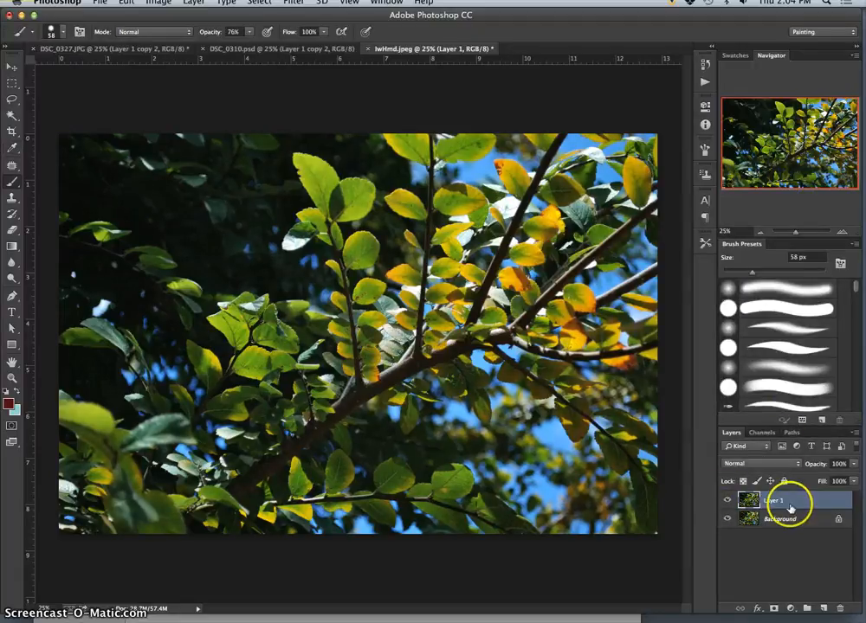
pyautogui.press('super+j')
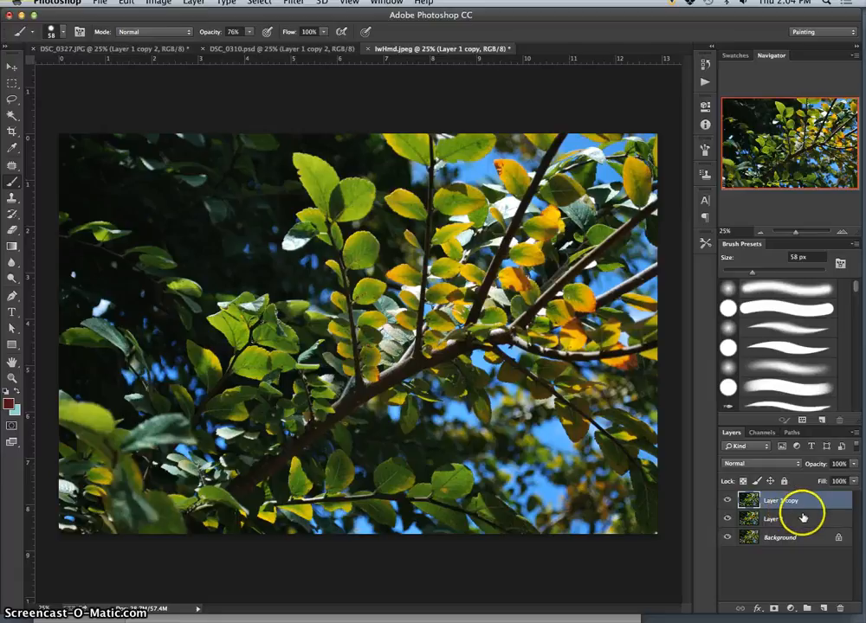
# Desaturate Layer 1 copy of lwHmd.jpeg with Hue/Saturation at saturation -100, and duplicate the desaturated layer
pyautogui.click(158, 3)
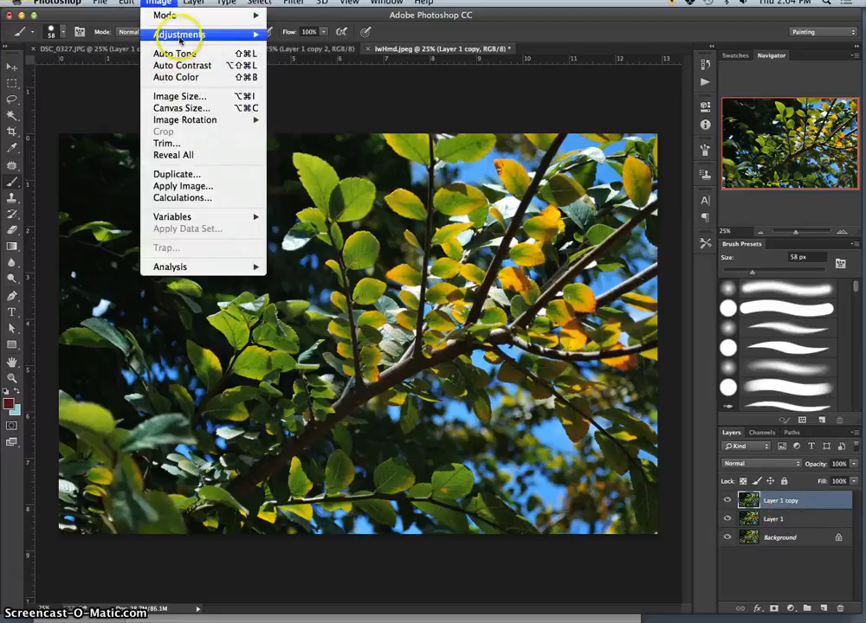
pyautogui.moveTo(260, 39)
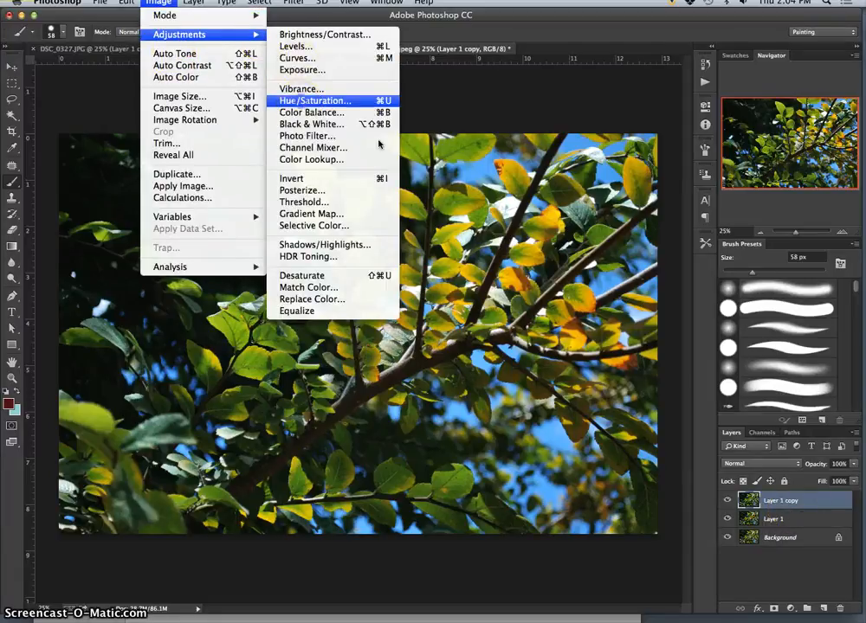
pyautogui.press('super+u')
pyautogui.moveTo(655, 444); pyautogui.dragTo(559, 435)
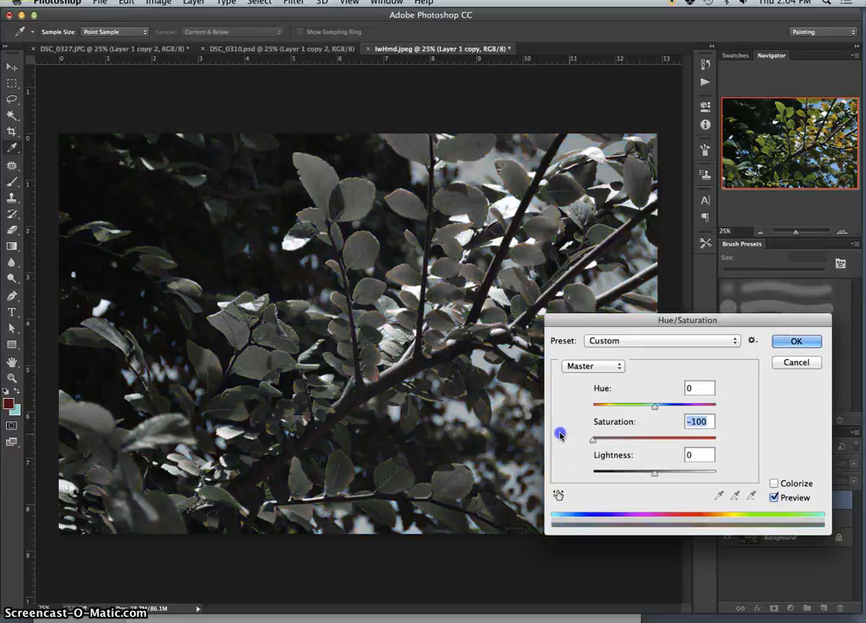
pyautogui.click(792, 341)
pyautogui.press('b')
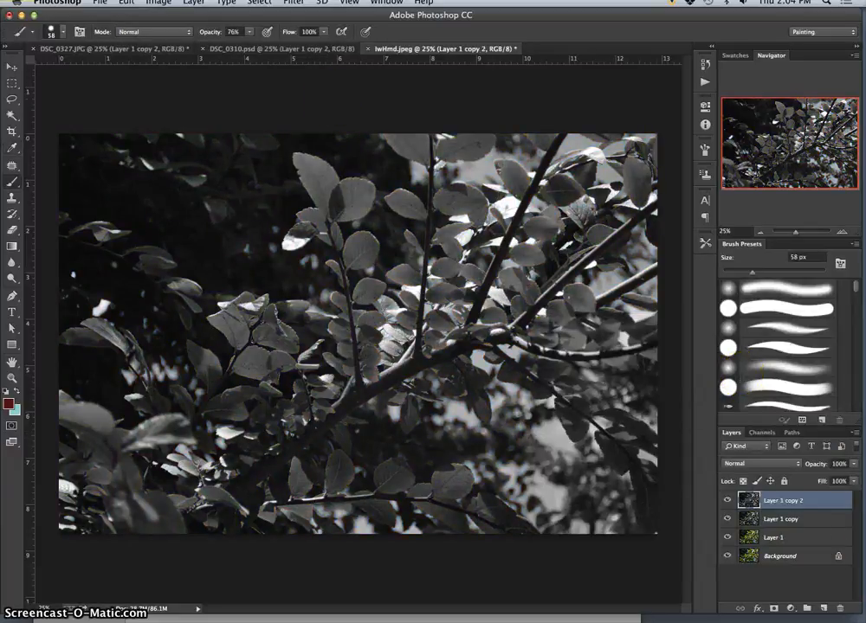
# Start a Hue/Saturation adjustment on Layer 1 copy 2 and enable Colorize
pyautogui.click(157, 3)
pyautogui.moveTo(173, 35)
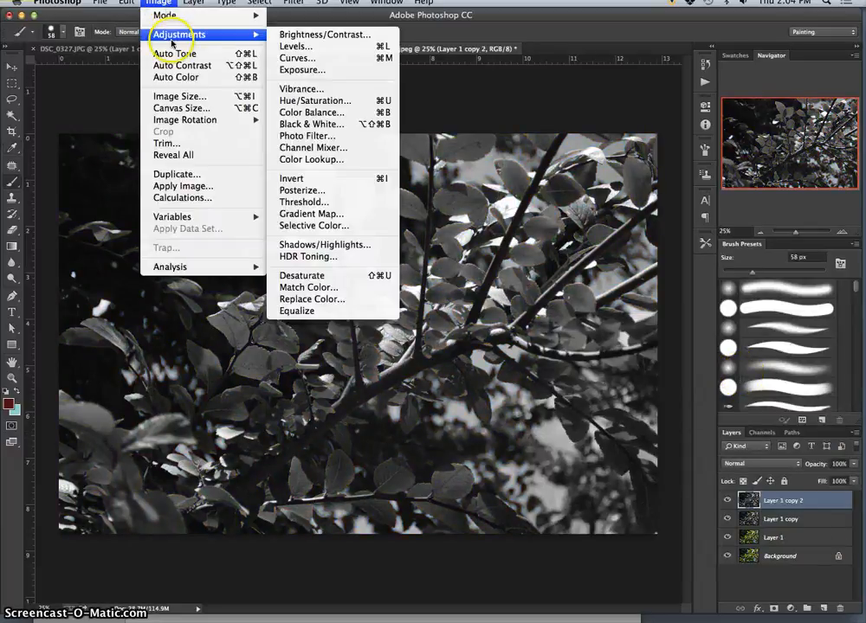
pyautogui.click(316, 100)
pyautogui.click(773, 482)
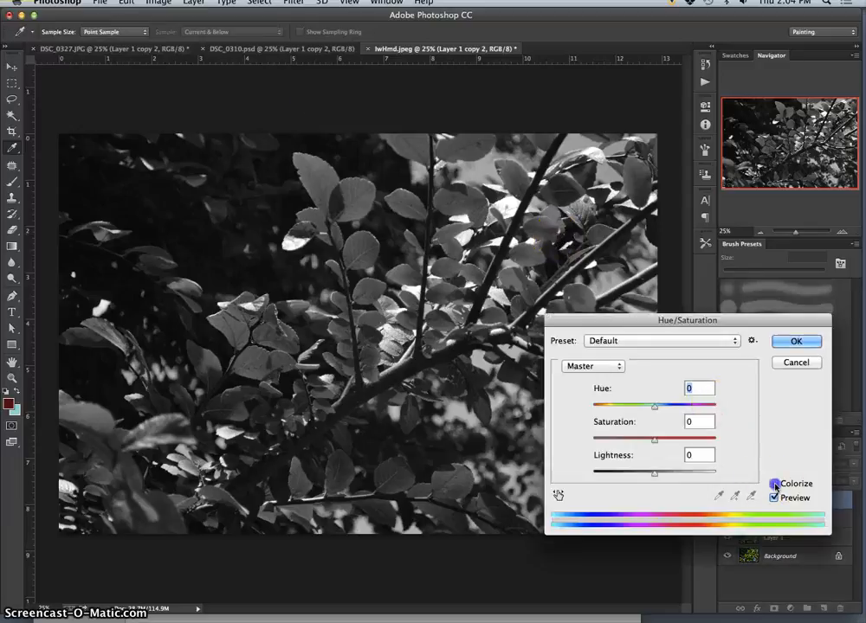
# Open the desktop screenshot of the earlier Hue/Saturation settings to check the tint values, and return to lwHmd.jpeg
pyautogui.press('F11')
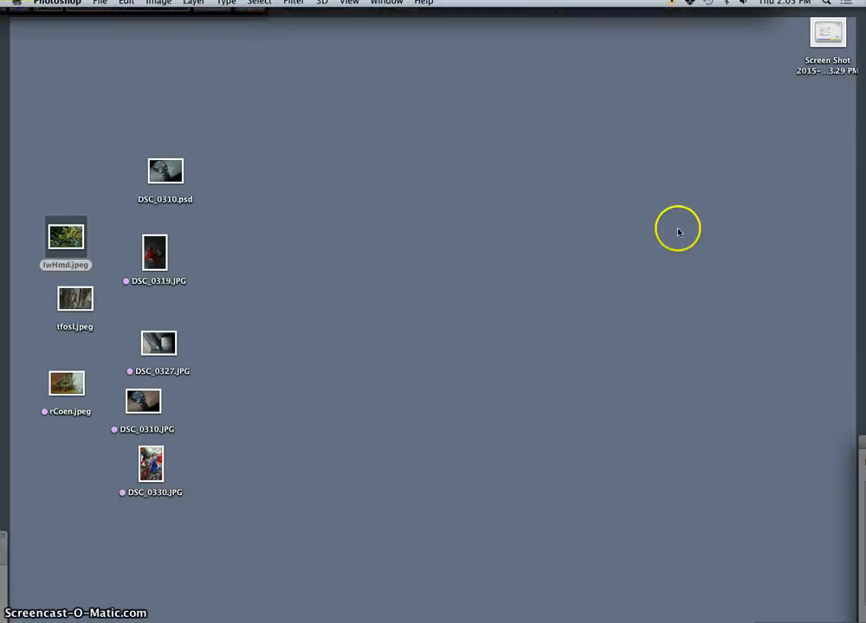
pyautogui.doubleClick(829, 34)
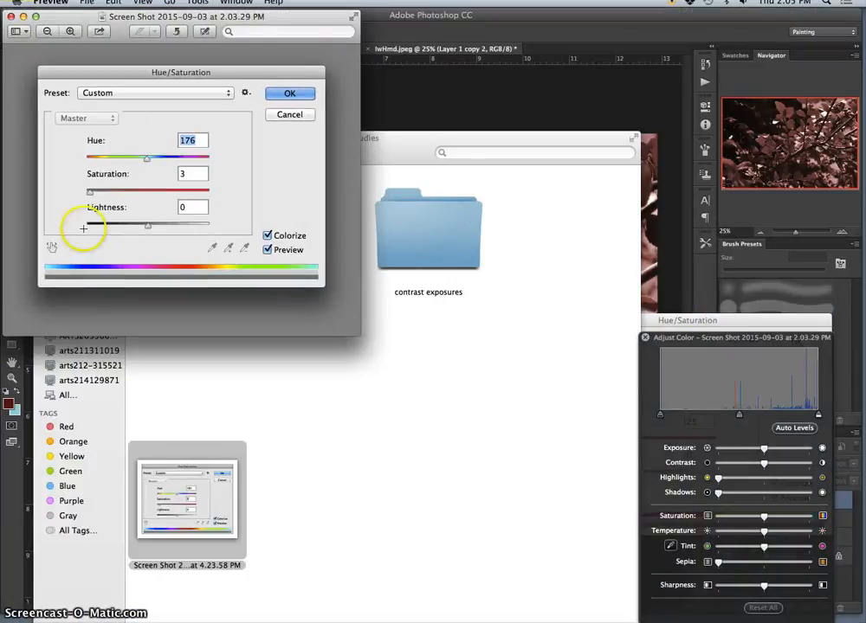
pyautogui.click(554, 27)
# Tint Layer 1 copy 2 with a hue of about 173 and saturation 3, and apply the adjustment
pyautogui.moveTo(624, 443); pyautogui.dragTo(642, 412)
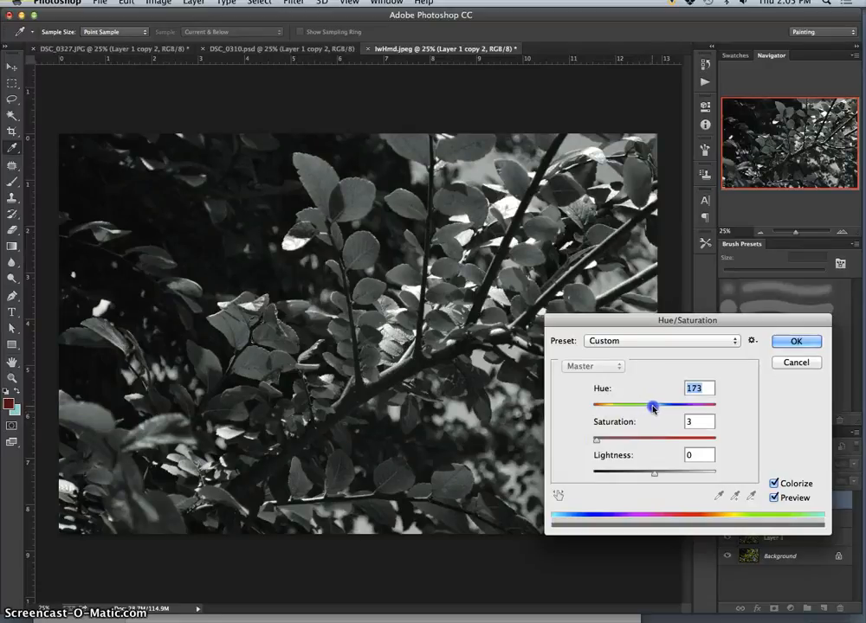
pyautogui.click(792, 342)
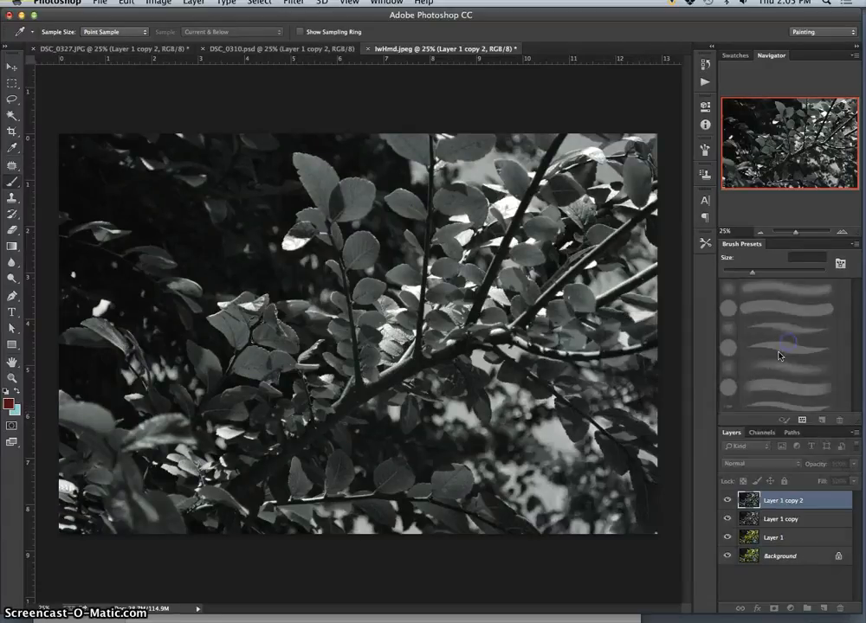
pyautogui.press('b')
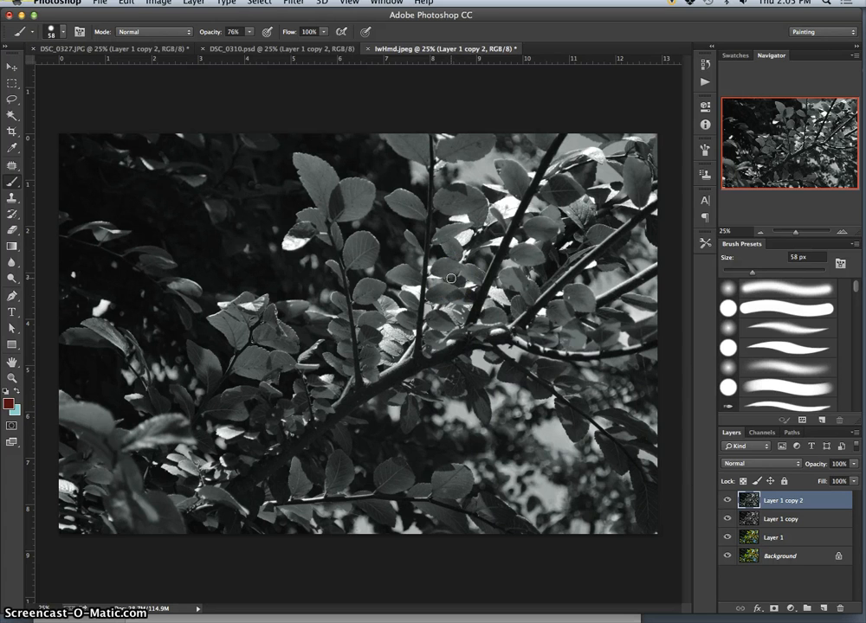
# Inspect the tinted leaves and branches of lwHmd.jpeg at 100% magnification, and return to the whole image at 25%
pyautogui.scroll(5, 451, 278)
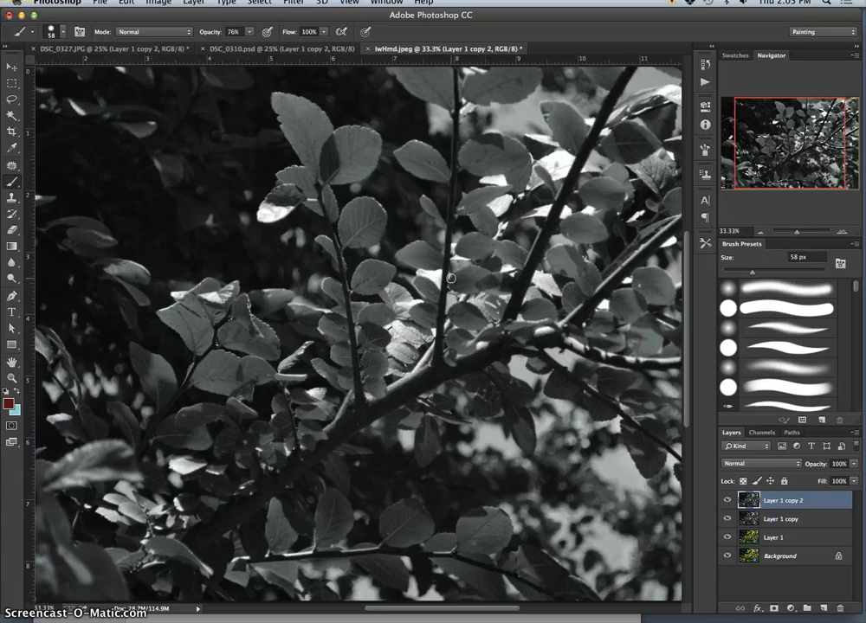
pyautogui.scroll(5, 461, 275)
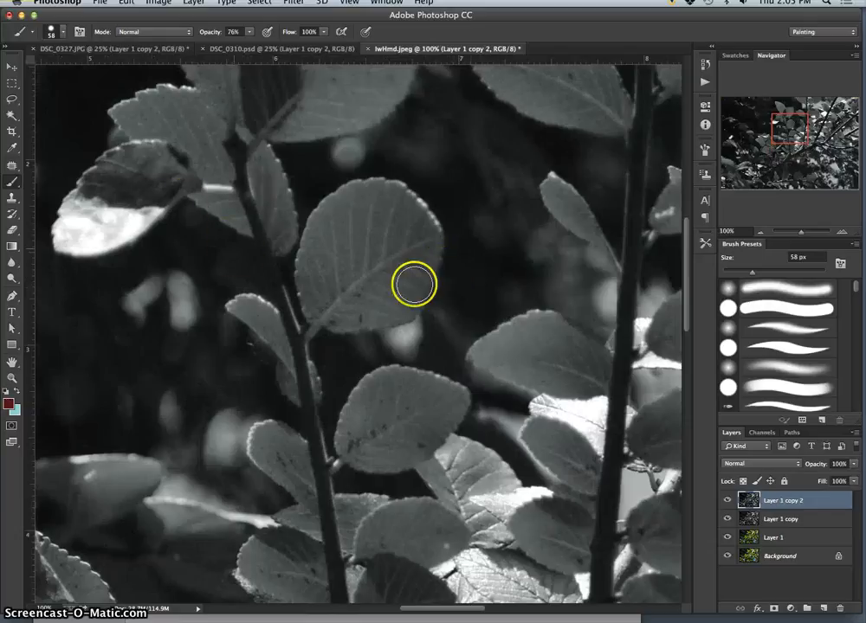
pyautogui.hscroll(10, 413, 282)
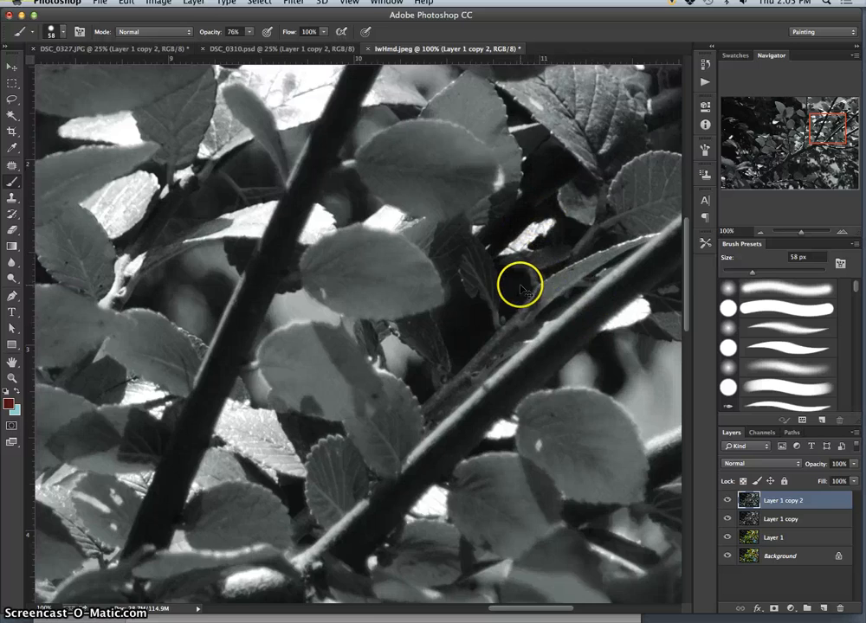
pyautogui.press('super+minus')
pyautogui.press('super+minus')
pyautogui.press('super+minus')
pyautogui.press('super+minus')
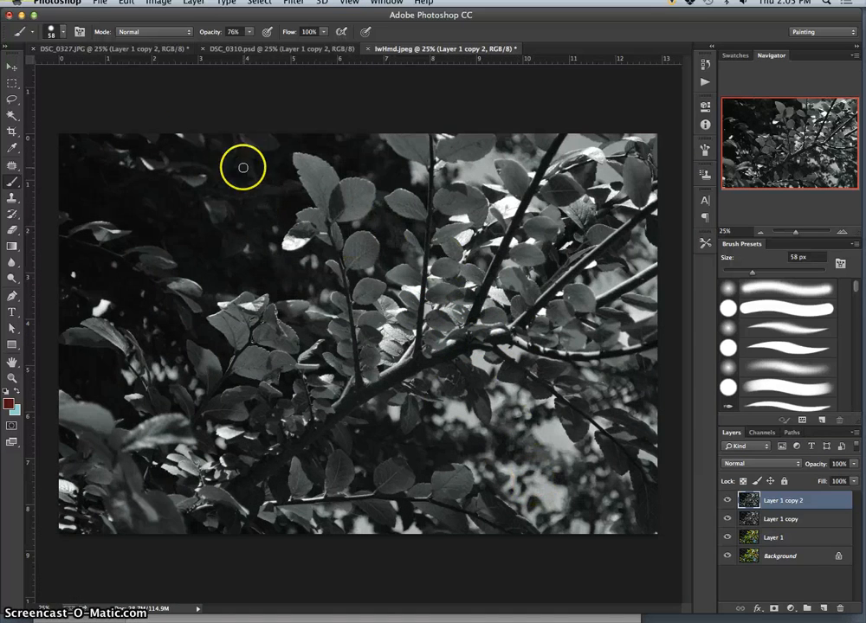
# Compare the tinted results of the open images, close DSC_0310.psd, and return to DSC_0327.JPG
pyautogui.click(110, 50)
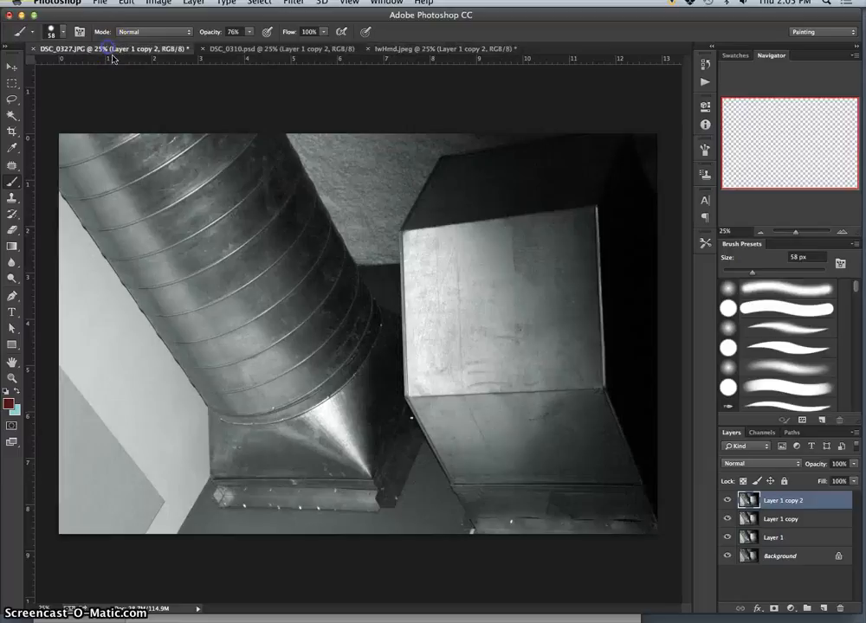
pyautogui.click(284, 49)
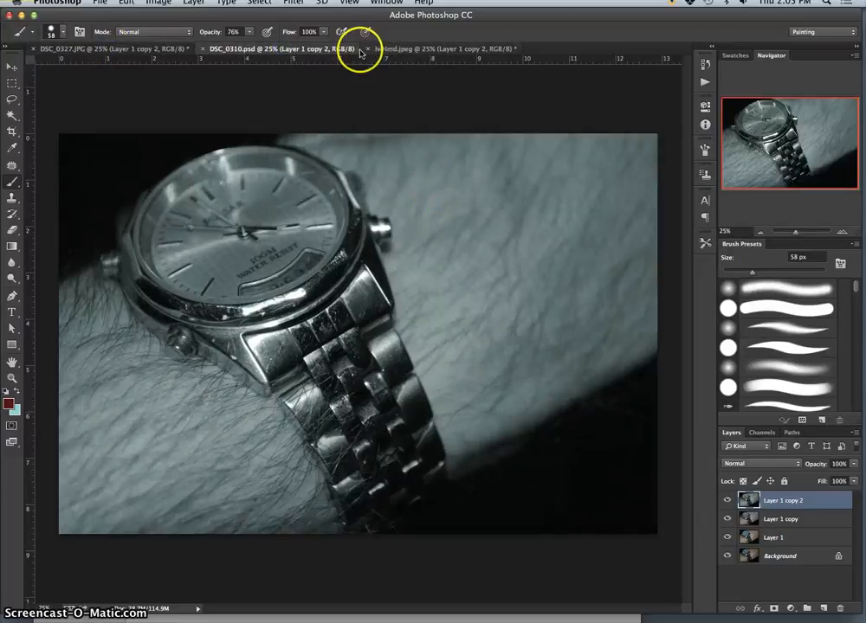
pyautogui.click(203, 49)
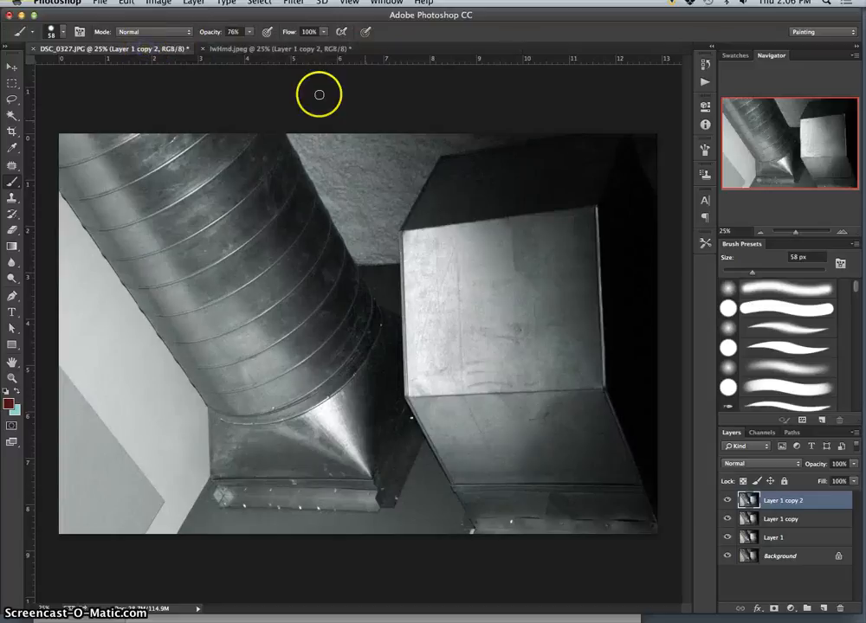
pyautogui.click(290, 49)
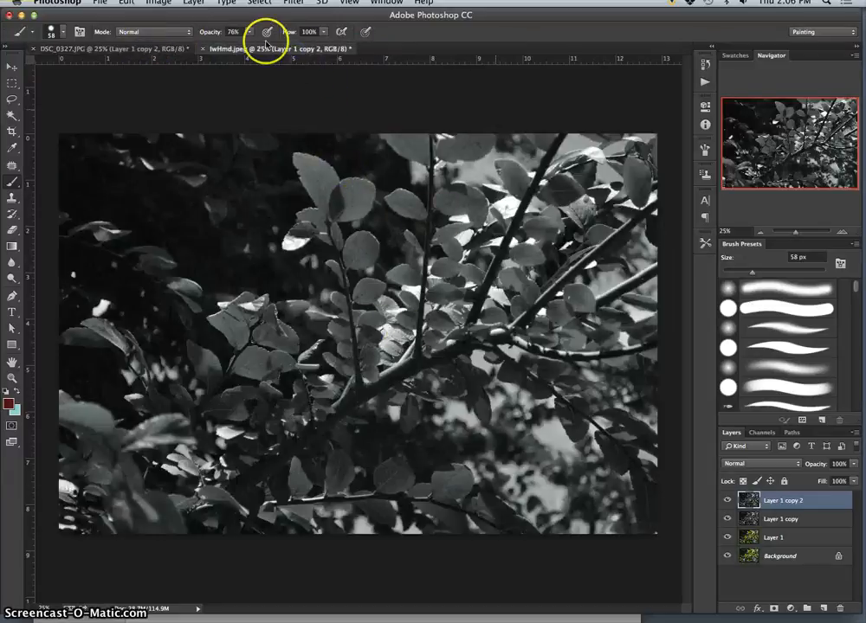
pyautogui.click(139, 48)
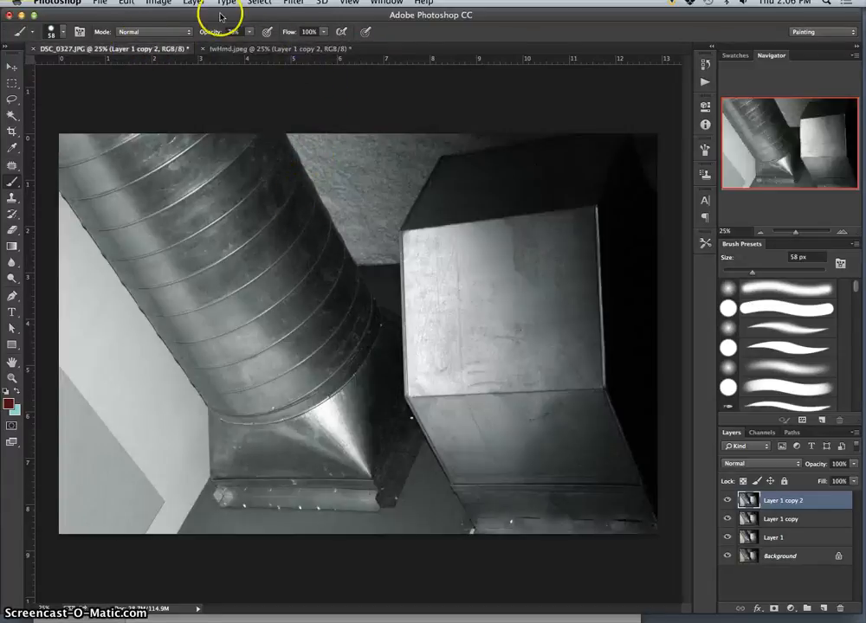
# Open DSC_0330.JPG from the desktop in Adobe Photoshop CC and reposition the application window so the layers are fully visible
pyautogui.moveTo(223, 17); pyautogui.dragTo(268, 17)
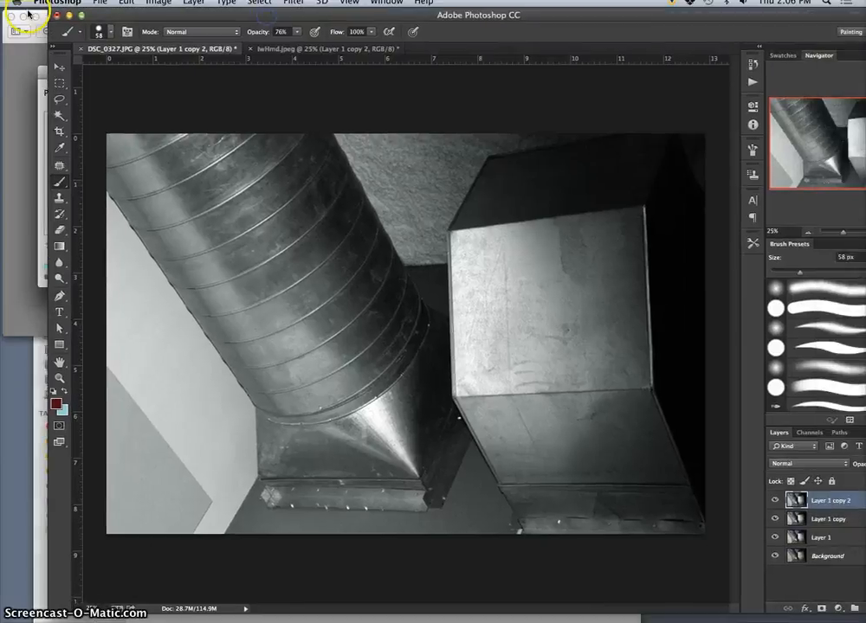
pyautogui.moveTo(2, 1)
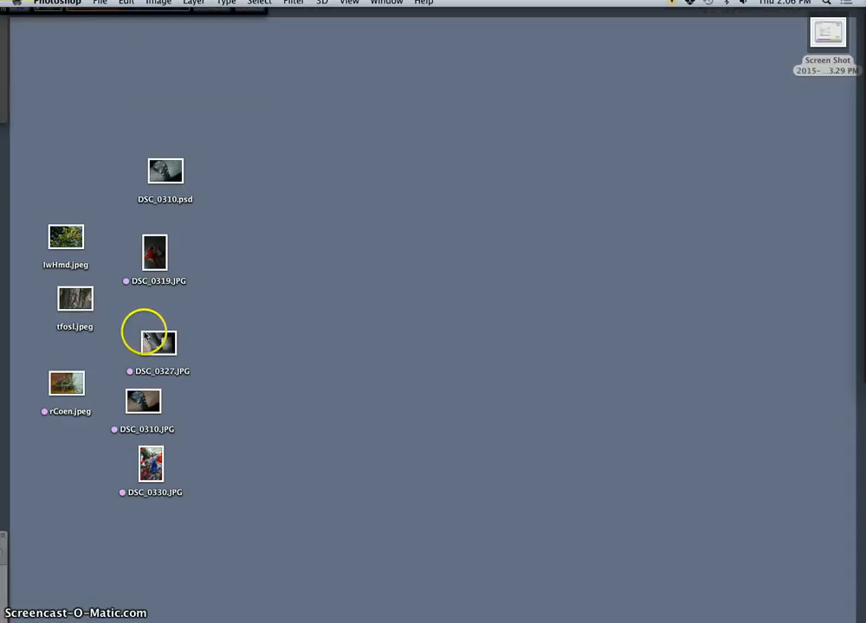
pyautogui.rightClick(153, 462)
pyautogui.moveTo(193, 372)
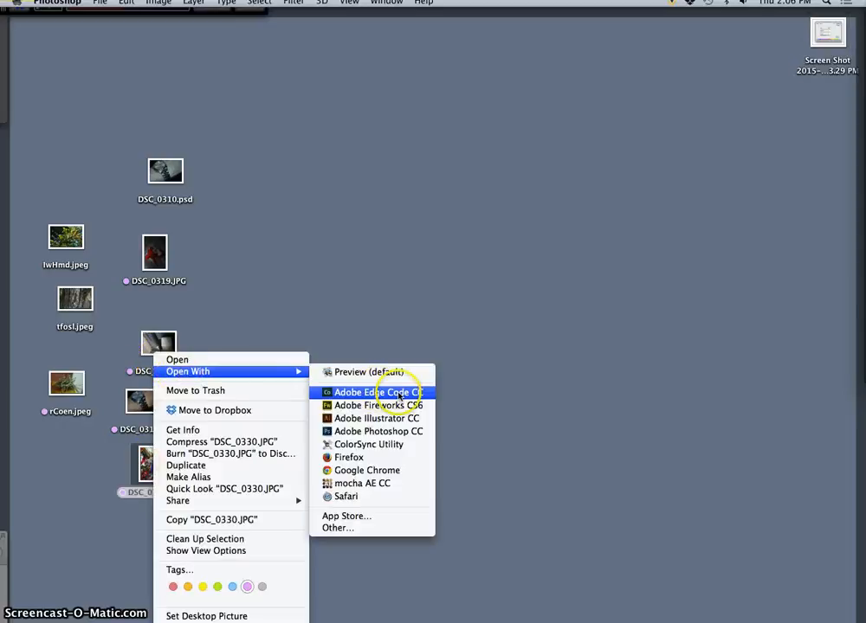
pyautogui.click(381, 431)
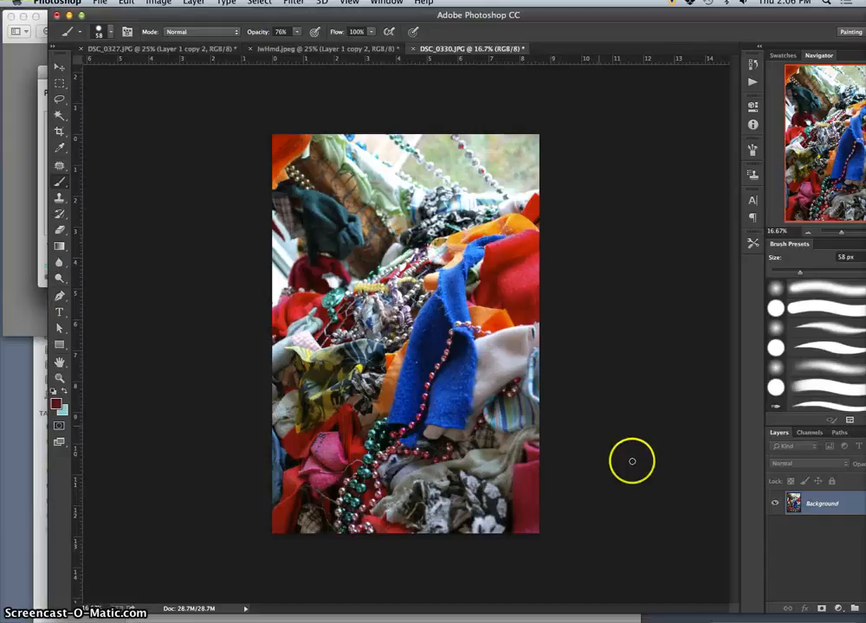
pyautogui.moveTo(587, 19); pyautogui.dragTo(520, 17)
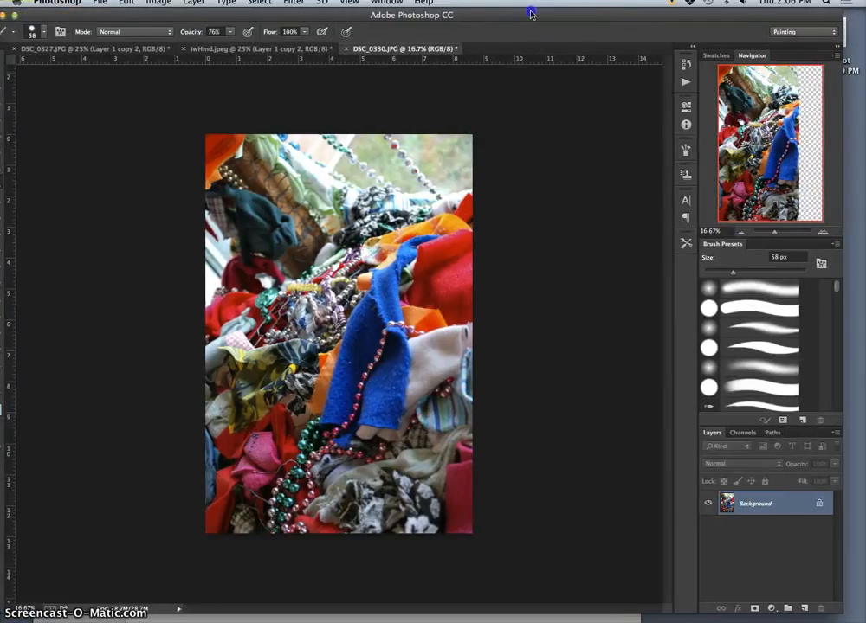
# Duplicate the Background layer of DSC_0330.JPG and apply Levels to the copy with the midtone input at 0.80
pyautogui.press('super+j')
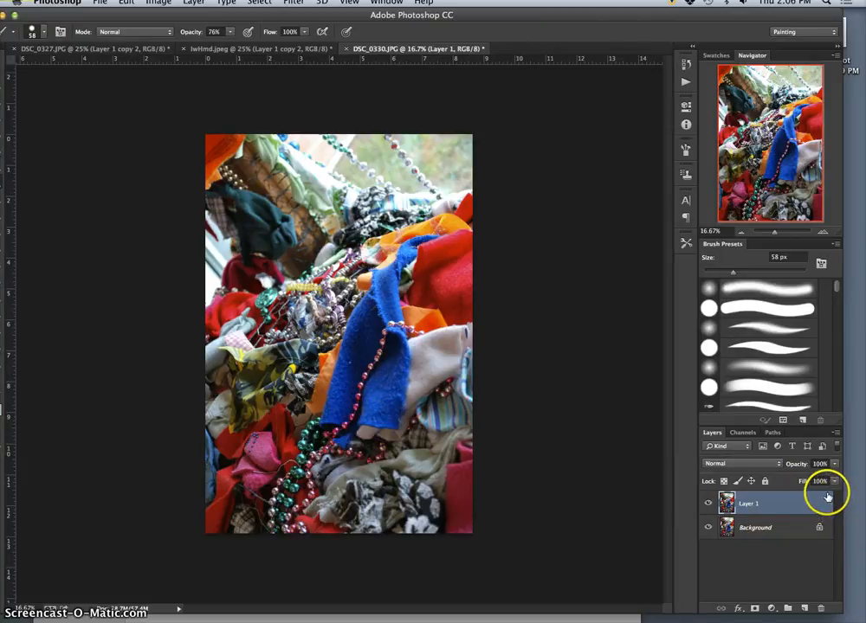
pyautogui.click(158, 3)
pyautogui.moveTo(194, 33)
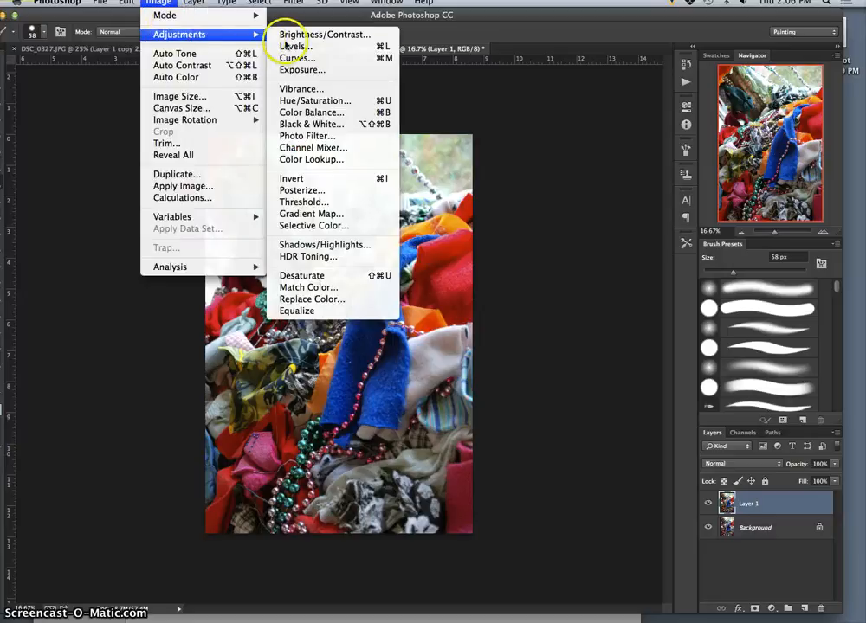
pyautogui.click(333, 42)
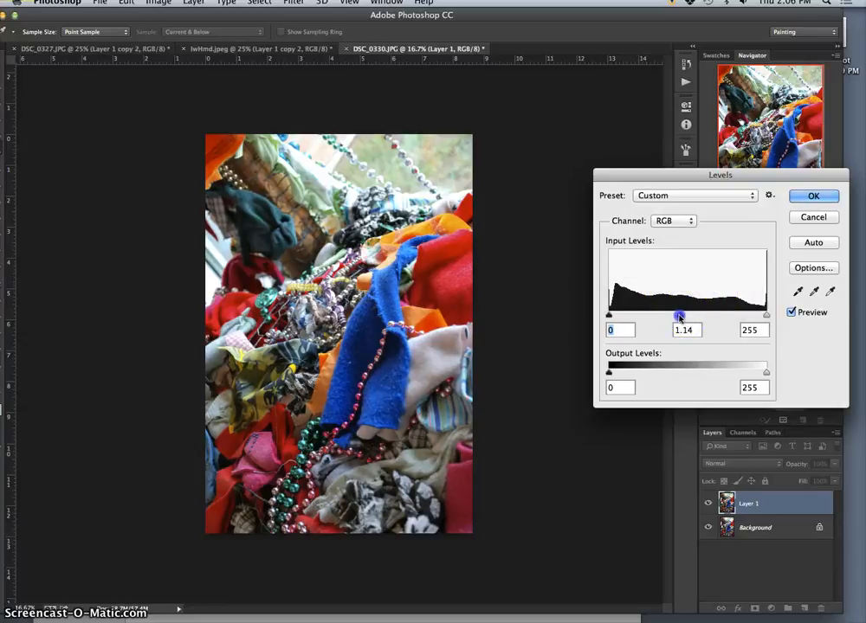
pyautogui.moveTo(680, 317); pyautogui.dragTo(698, 317)
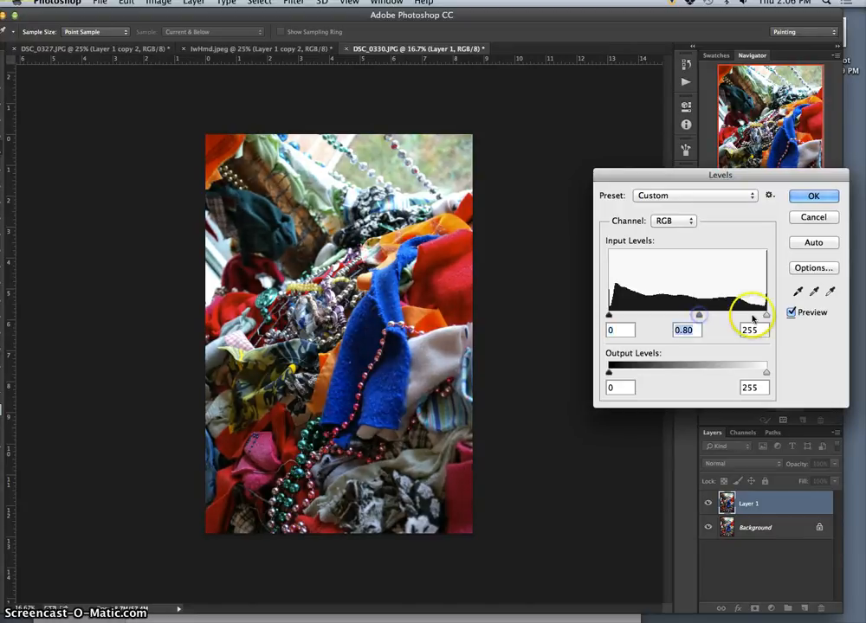
pyautogui.moveTo(764, 316)
pyautogui.mouseDown()
pyautogui.moveTo(743, 318)
pyautogui.moveTo(767, 315)
pyautogui.mouseUp()
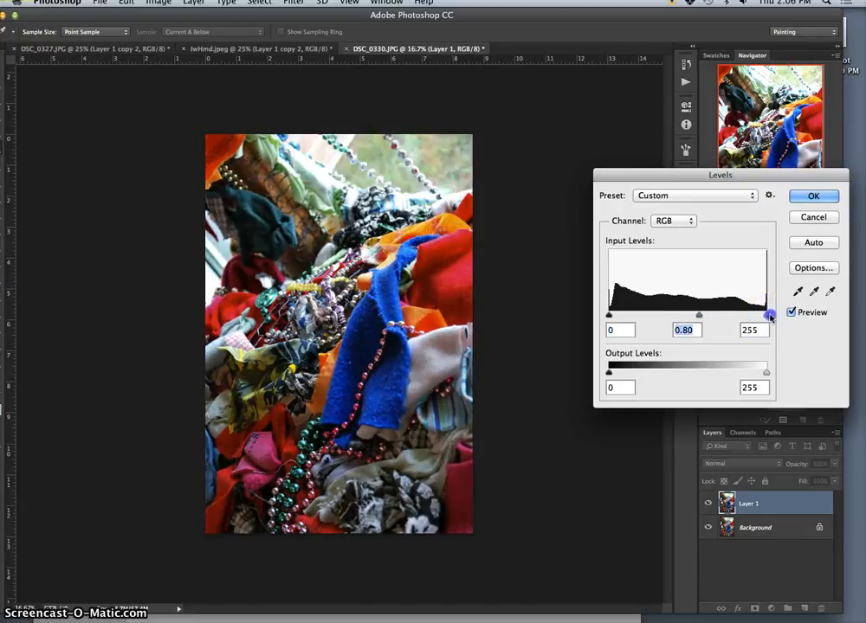
pyautogui.moveTo(626, 316)
pyautogui.mouseDown()
pyautogui.moveTo(646, 315)
pyautogui.moveTo(603, 314)
pyautogui.moveTo(611, 315)
pyautogui.mouseUp()
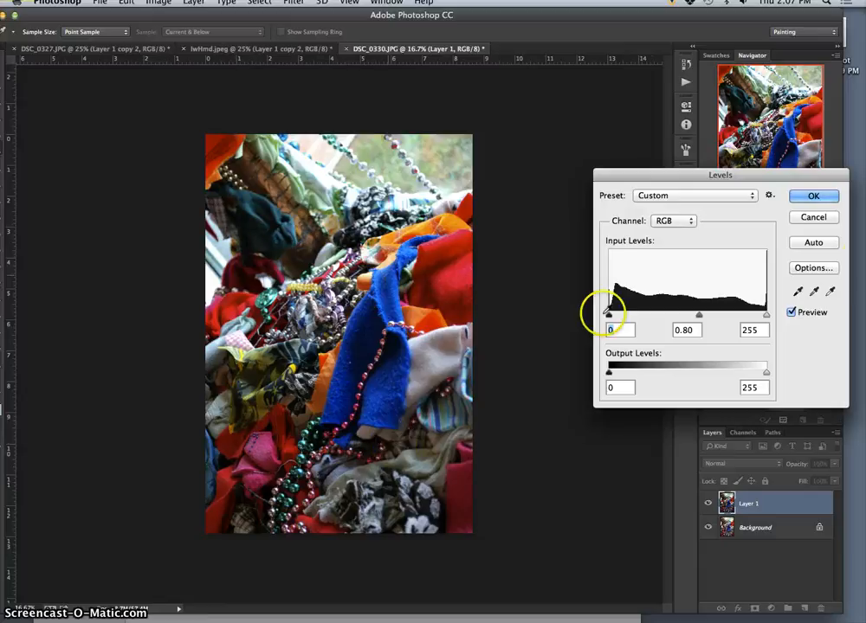
pyautogui.click(811, 198)
pyautogui.press('b')
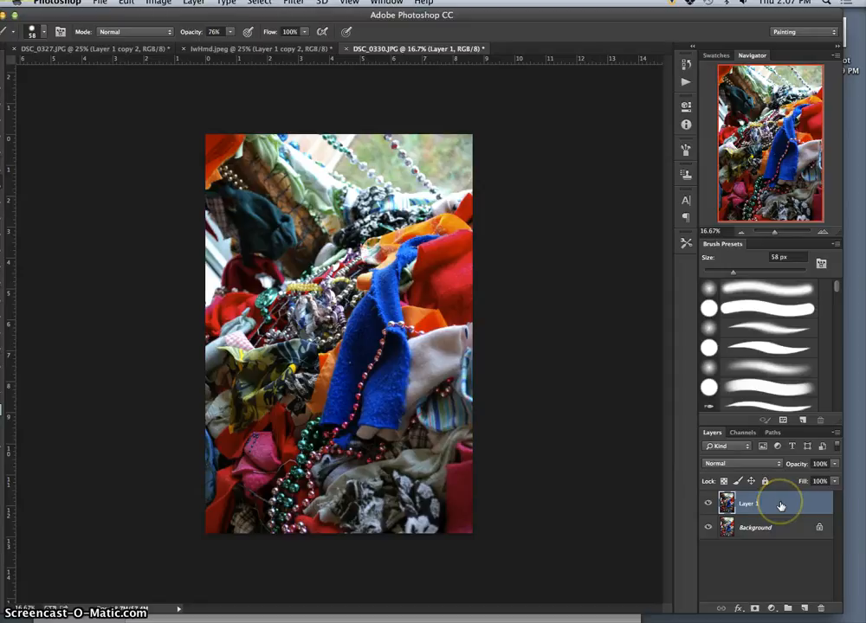
# Duplicate Layer 1 of DSC_0330.JPG and desaturate the copy to greyscale with Hue/Saturation
pyautogui.press('super+j')
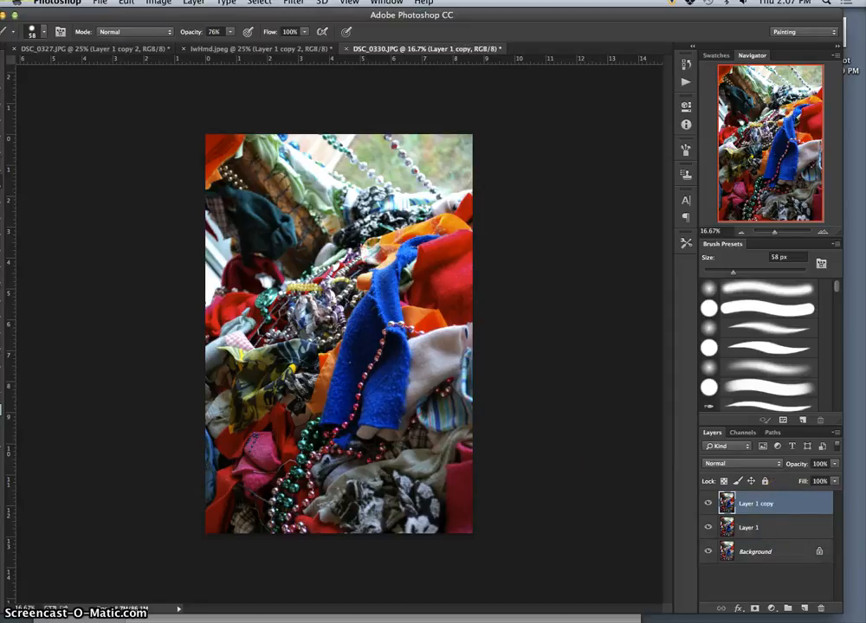
pyautogui.click(157, 2)
pyautogui.moveTo(186, 33)
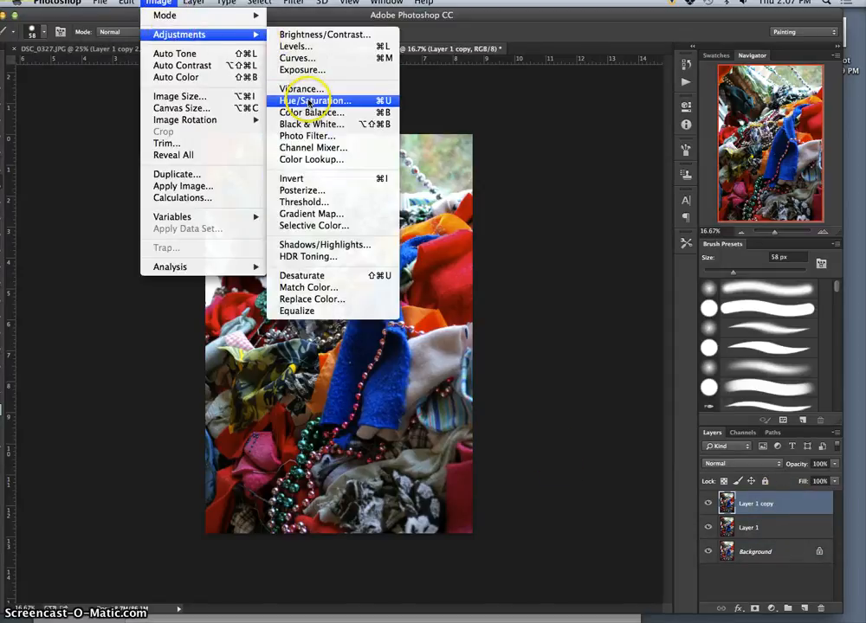
pyautogui.click(308, 100)
pyautogui.moveTo(655, 439); pyautogui.dragTo(608, 437)
pyautogui.click(796, 341)
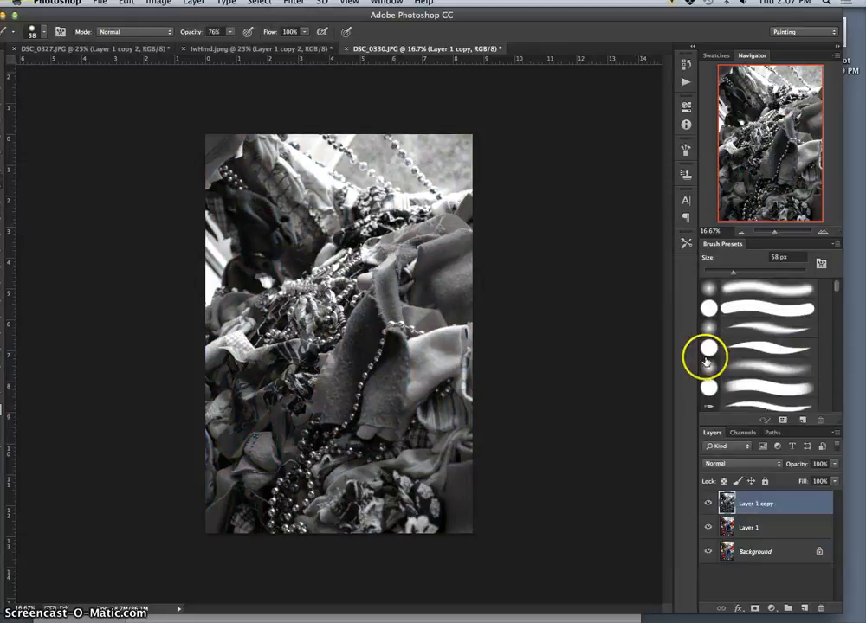
# Duplicate the desaturated Layer 1 copy of DSC_0330.JPG and colorize the duplicate with Hue/Saturation at hue 178 and saturation 3
pyautogui.press('super+j')
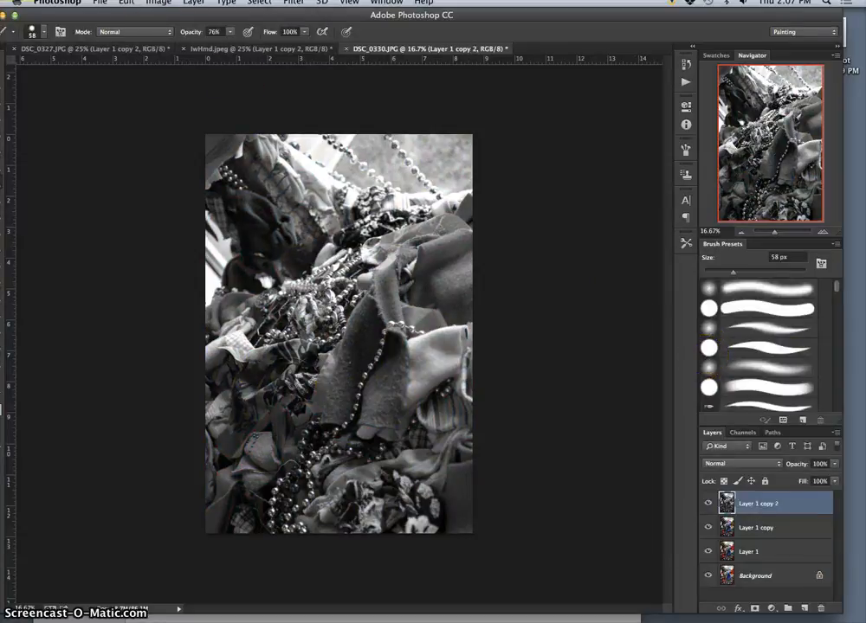
pyautogui.click(159, 3)
pyautogui.moveTo(178, 35)
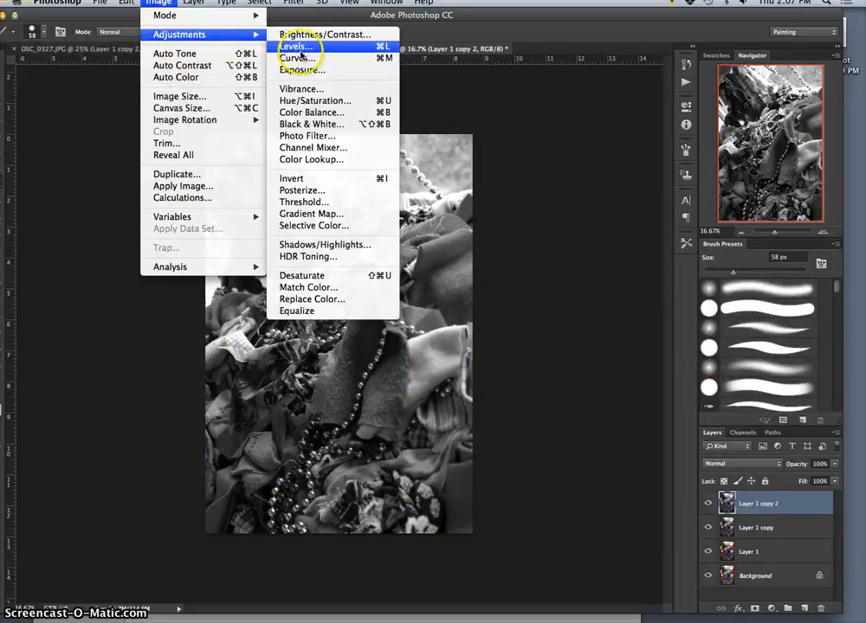
pyautogui.click(313, 101)
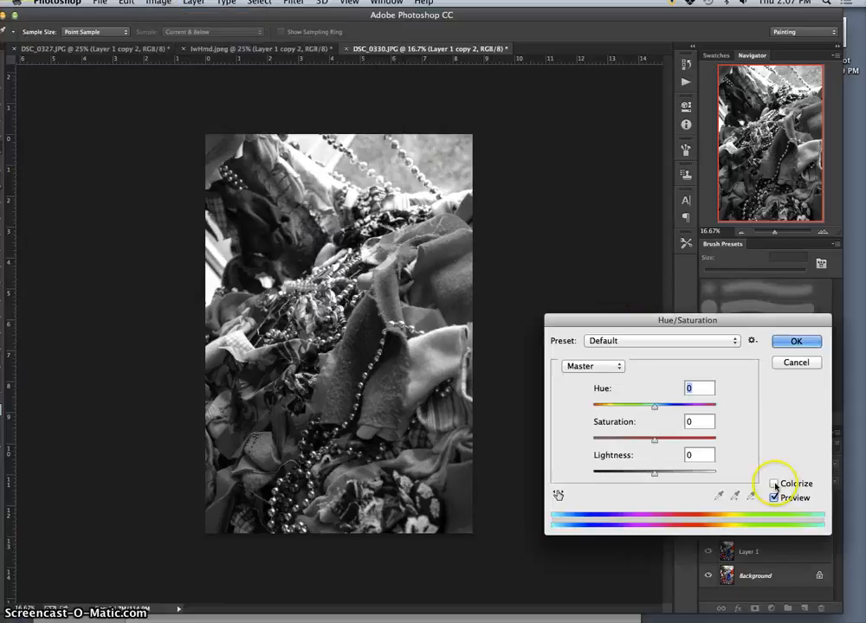
pyautogui.click(774, 485)
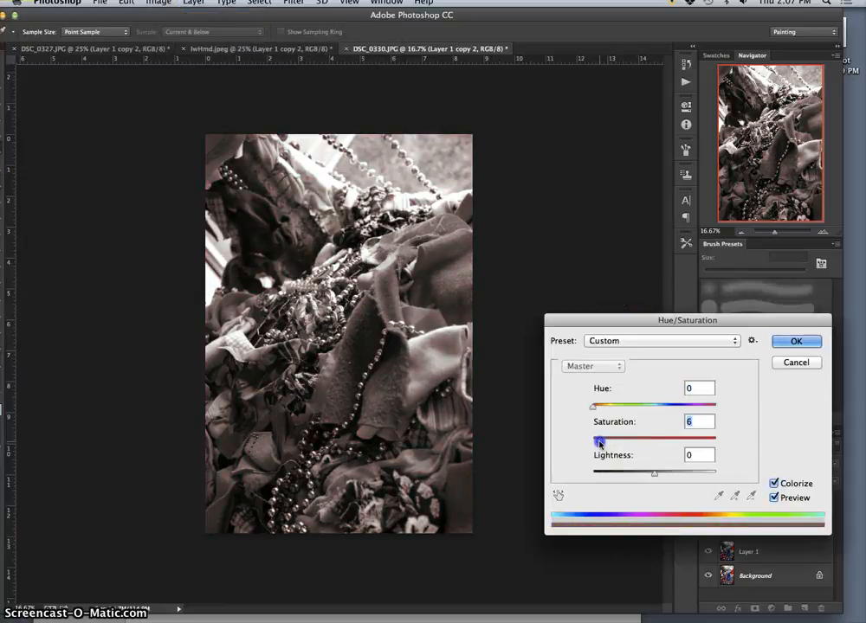
pyautogui.moveTo(598, 443); pyautogui.dragTo(596, 441)
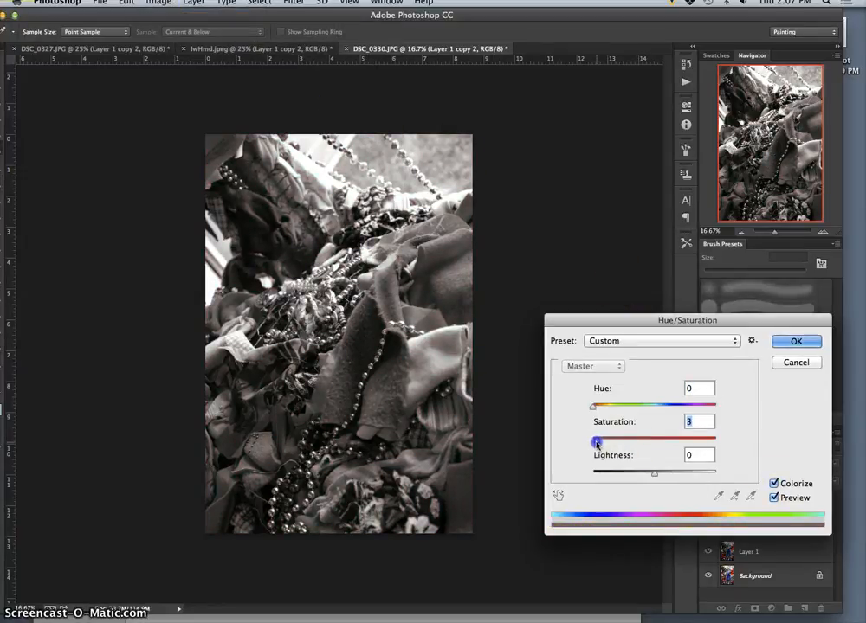
pyautogui.click(594, 407)
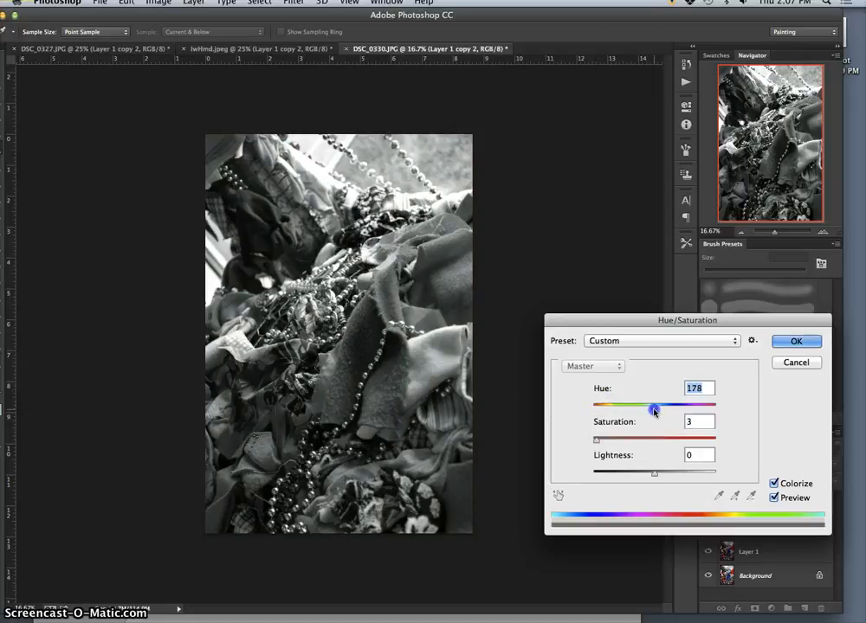
pyautogui.click(779, 342)
# Compare the tinted results of DSC_0327.JPG, lwHmd.jpeg and DSC_0330.JPG by switching between the open images
pyautogui.click(313, 50)
pyautogui.click(104, 48)
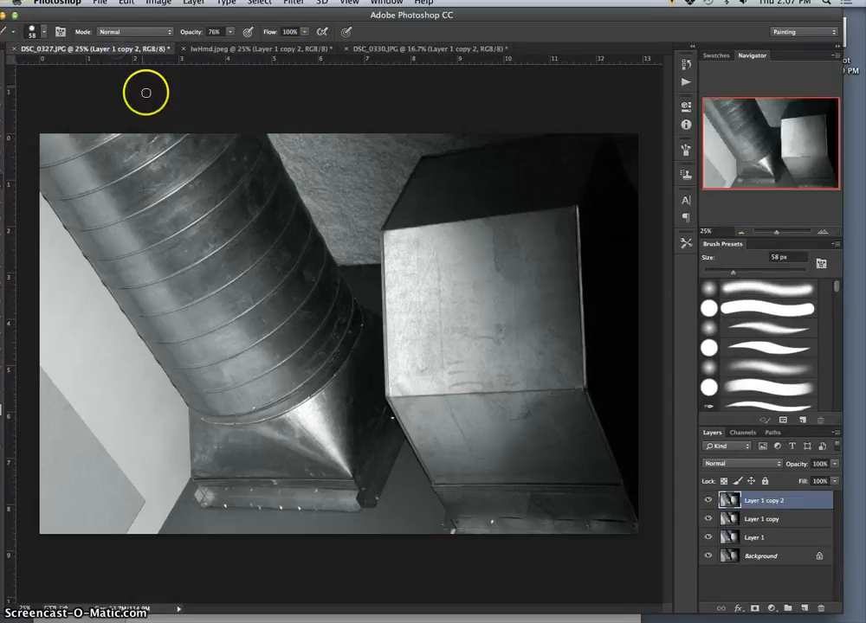
pyautogui.click(249, 52)
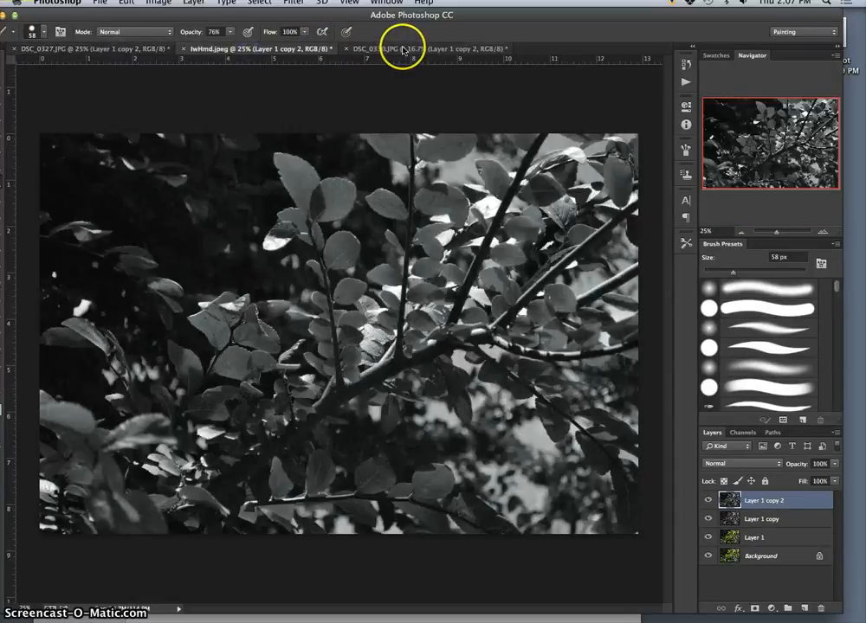
pyautogui.click(404, 47)
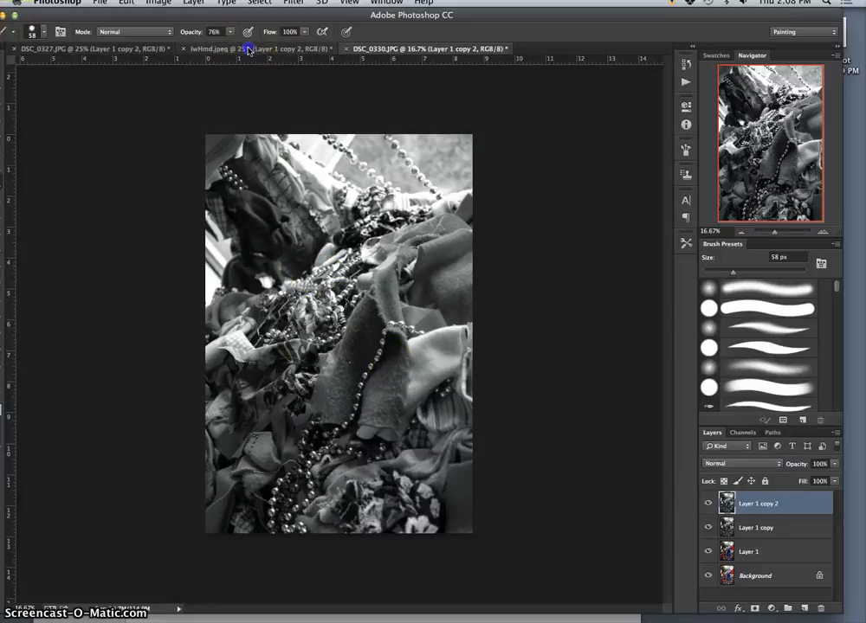
pyautogui.click(212, 48)
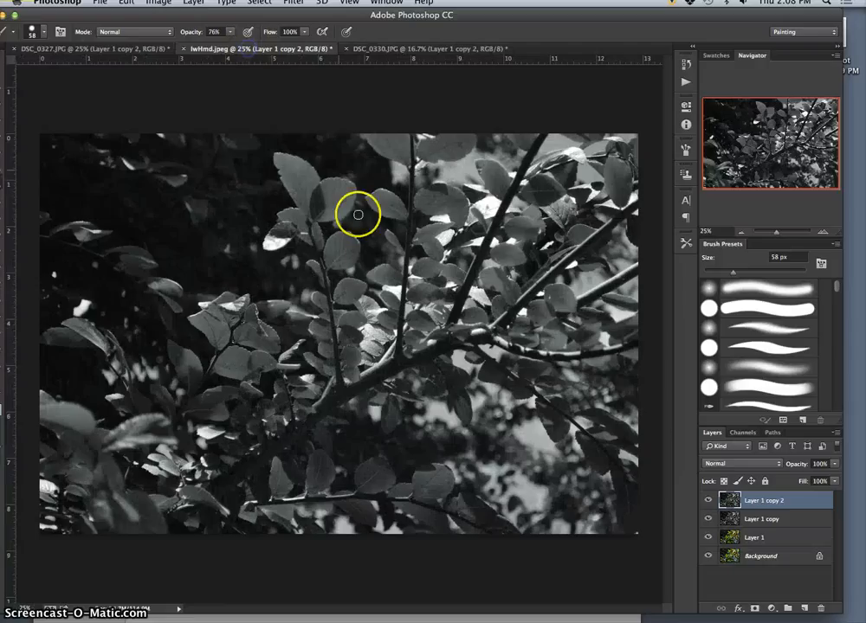
pyautogui.click(76, 48)
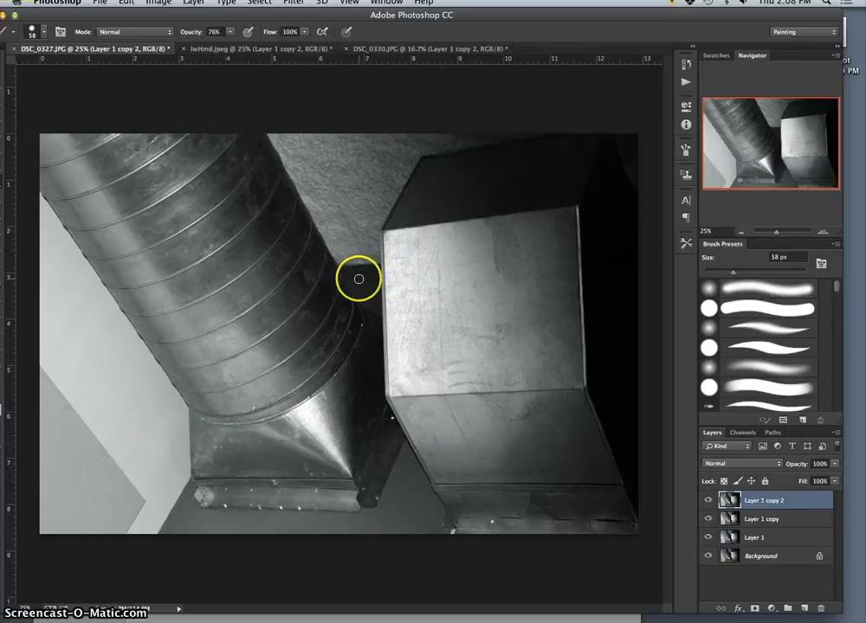
pyautogui.click(217, 50)
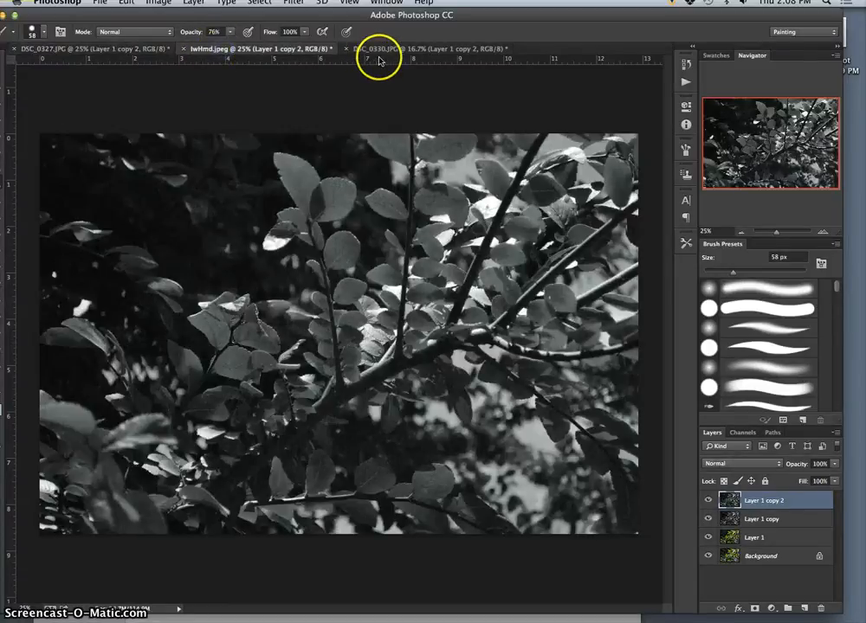
pyautogui.click(392, 49)
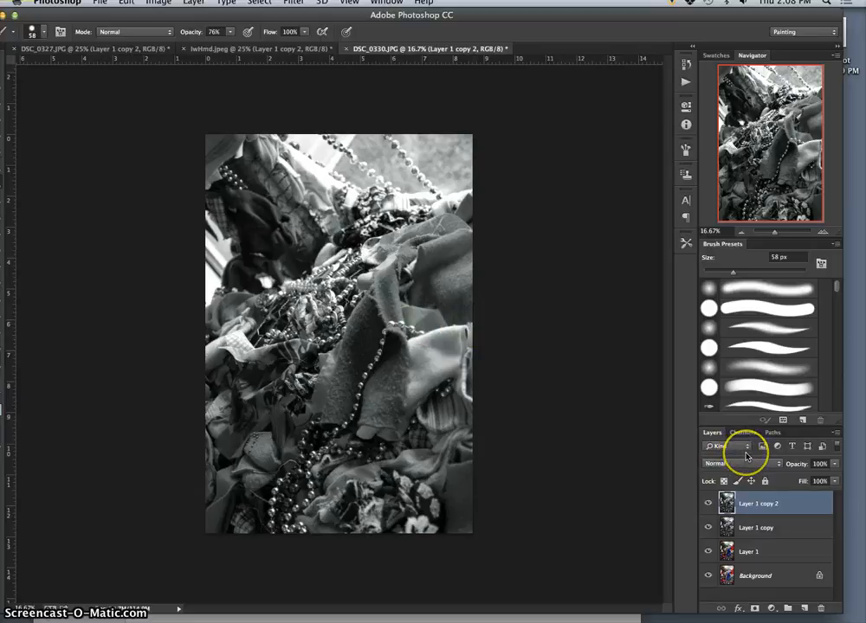
pyautogui.press('super+j')
pyautogui.click(158, 2)
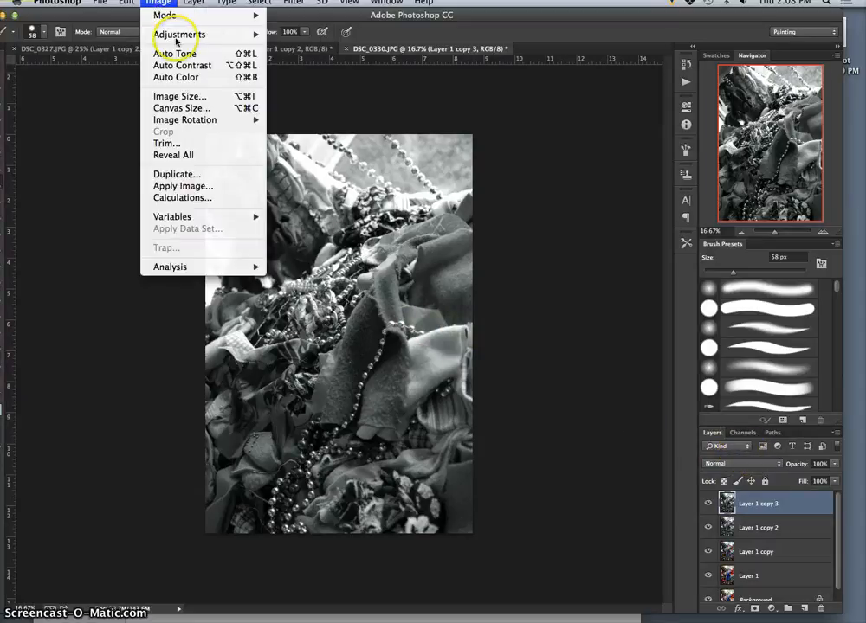
pyautogui.moveTo(182, 33)
pyautogui.click(294, 46)
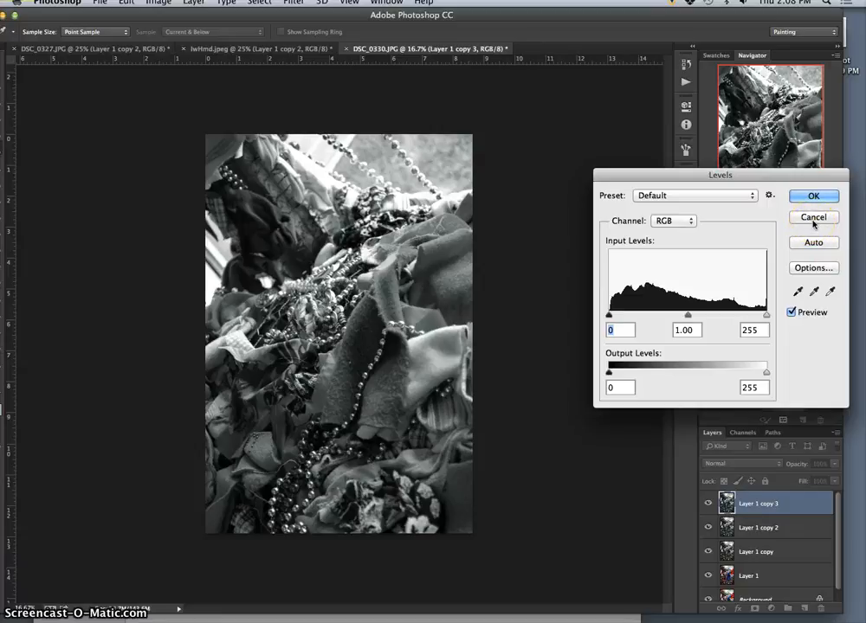
pyautogui.click(813, 224)
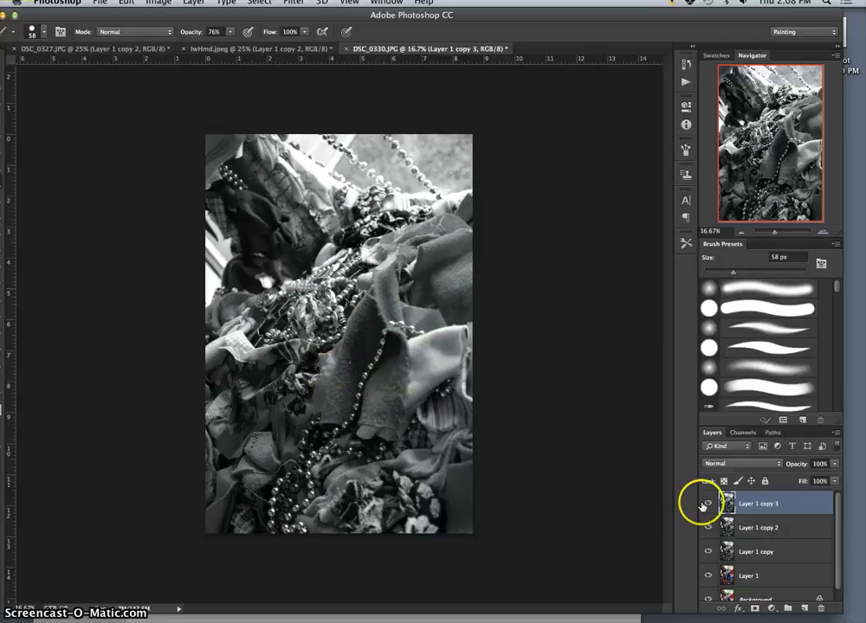
pyautogui.moveTo(713, 505); pyautogui.dragTo(821, 608)
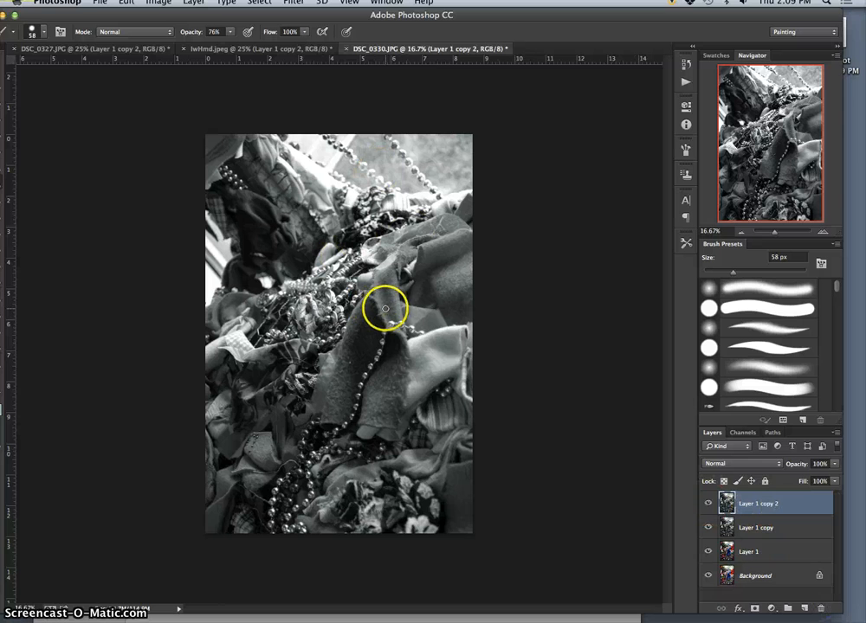
# Review the three tinted images again, and compare the DSC_0330.JPG layers by hiding and reshowing the three layers above Background
pyautogui.click(260, 48)
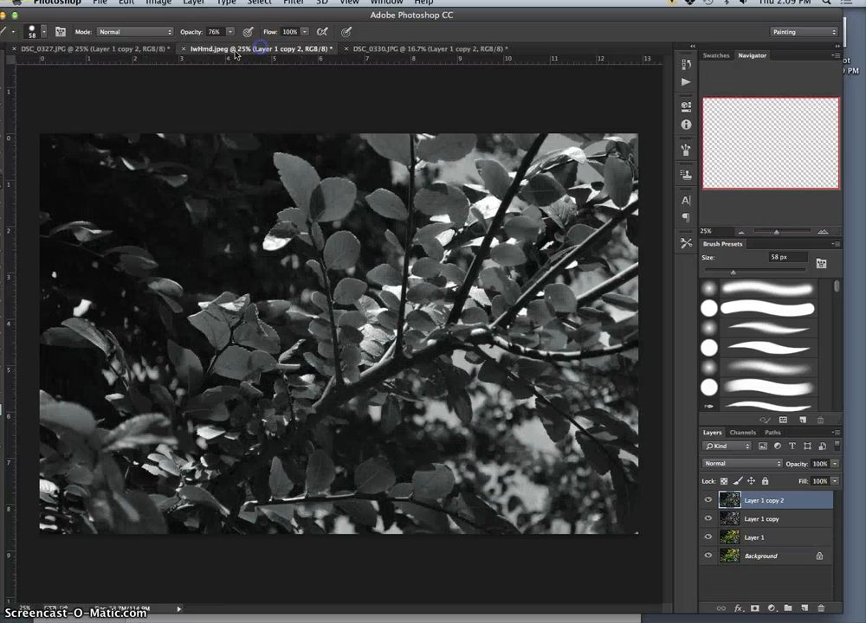
pyautogui.click(121, 48)
pyautogui.click(220, 50)
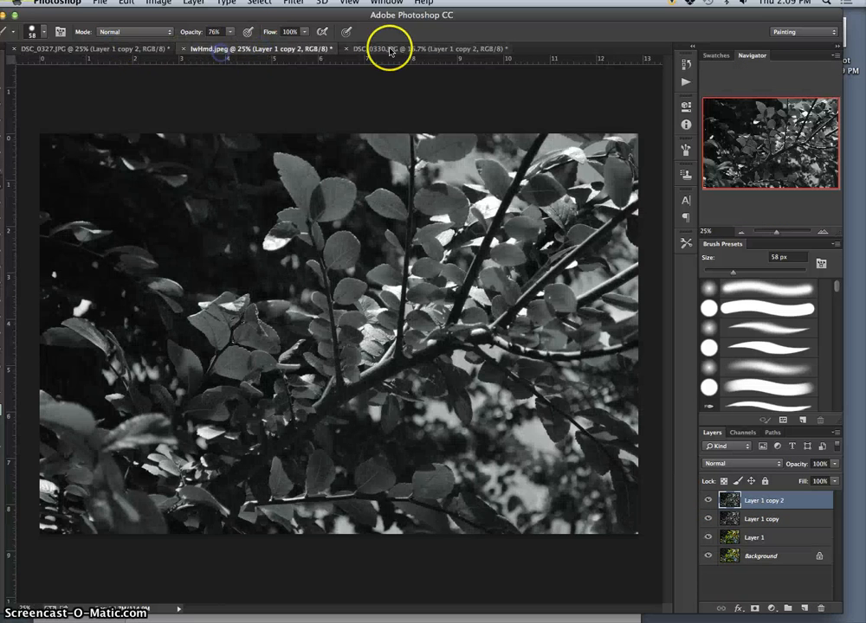
pyautogui.click(398, 50)
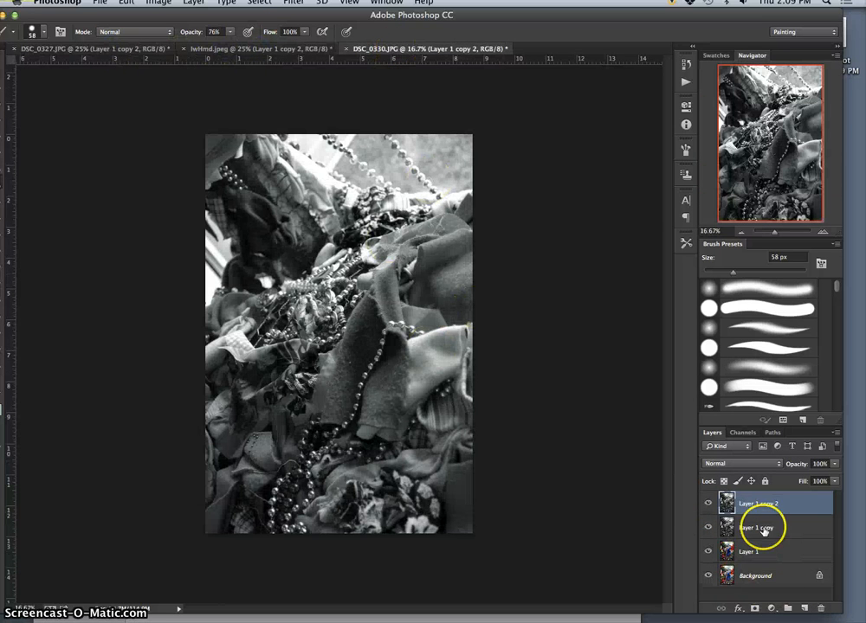
pyautogui.click(708, 503)
pyautogui.click(708, 527)
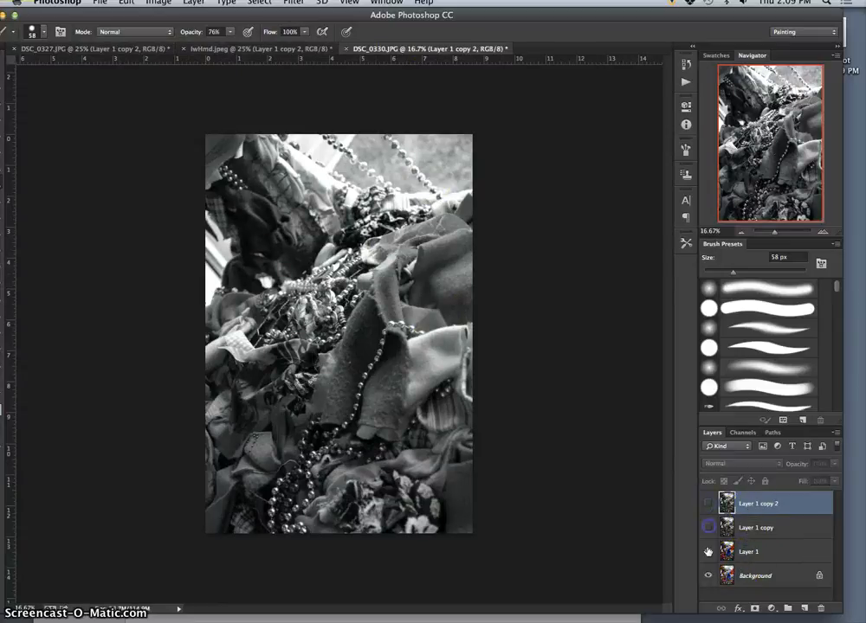
pyautogui.click(708, 551)
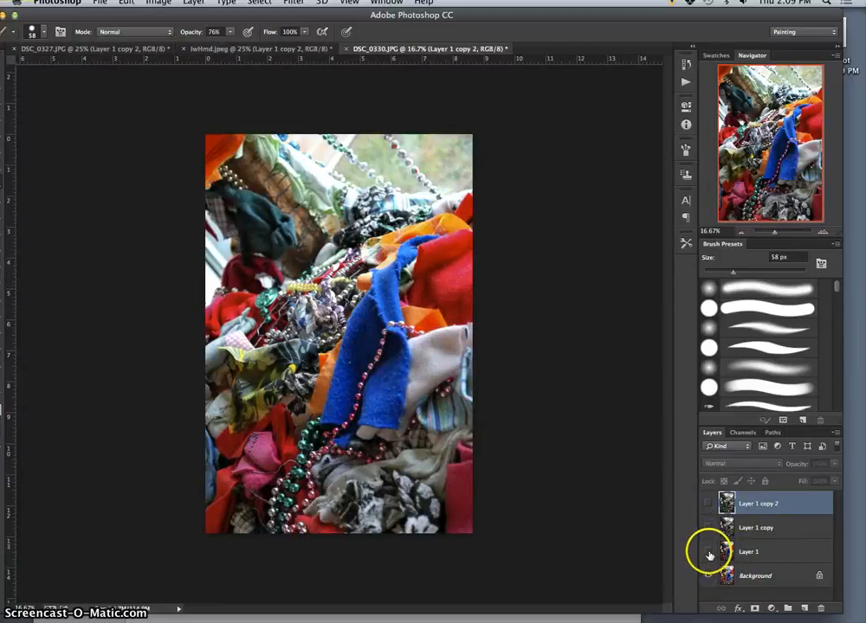
pyautogui.click(708, 551)
pyautogui.click(708, 529)
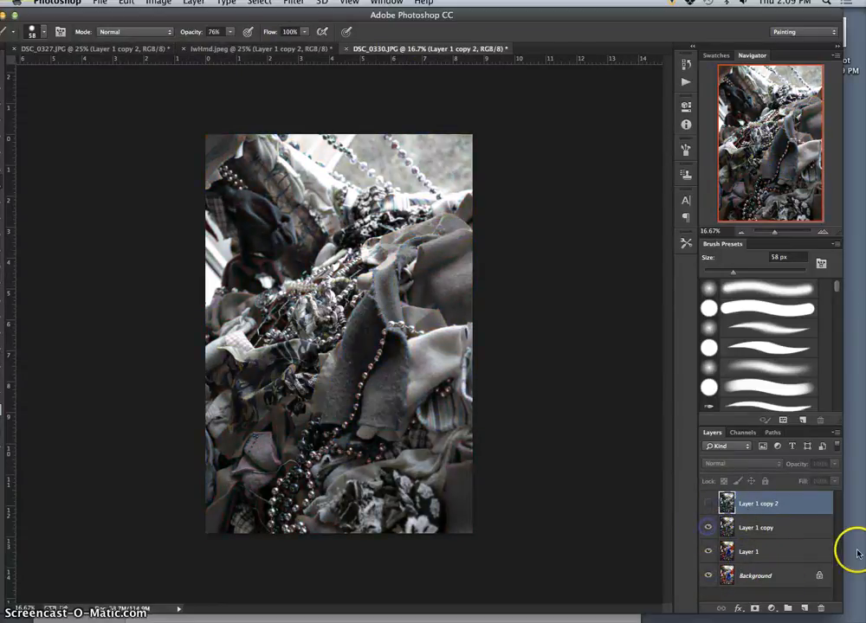
pyautogui.click(708, 503)
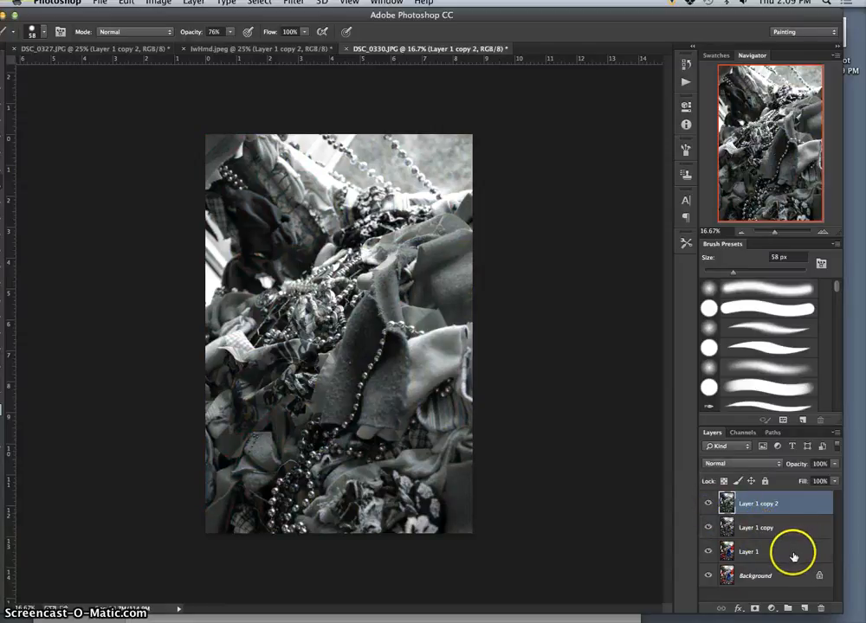
# Save the layered DSC_0330.JPG to the Desktop in Photoshop format as contrast exposure 1.psd
pyautogui.click(100, 2)
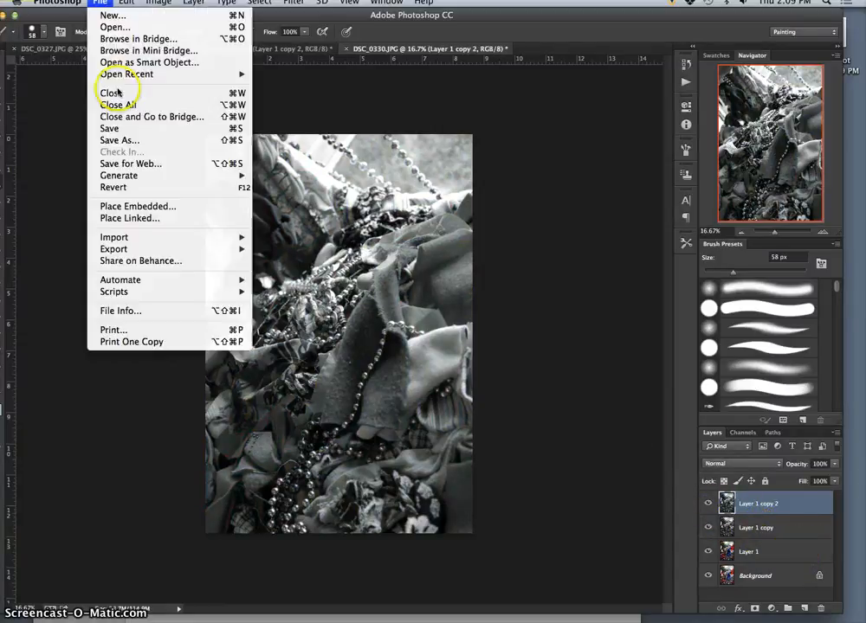
pyautogui.click(139, 140)
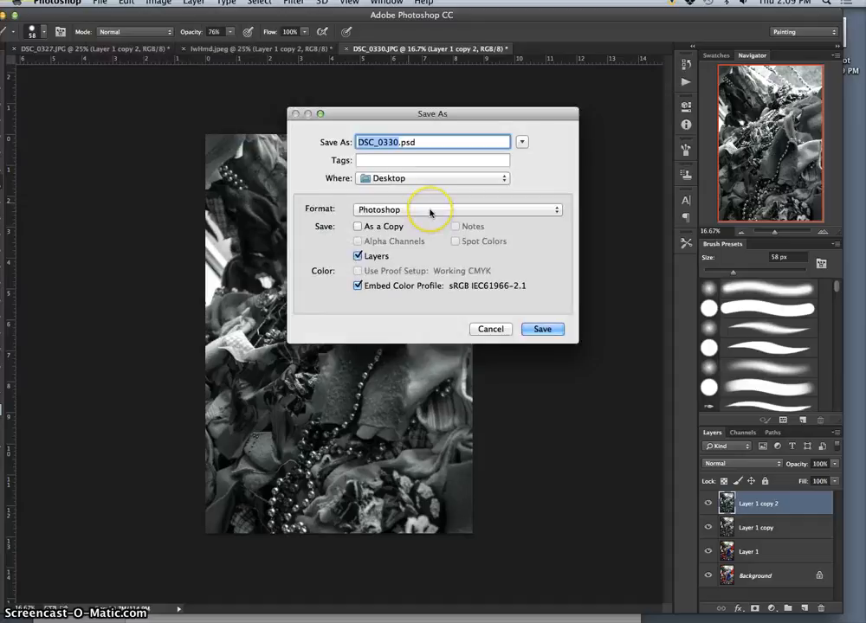
pyautogui.write('cont')
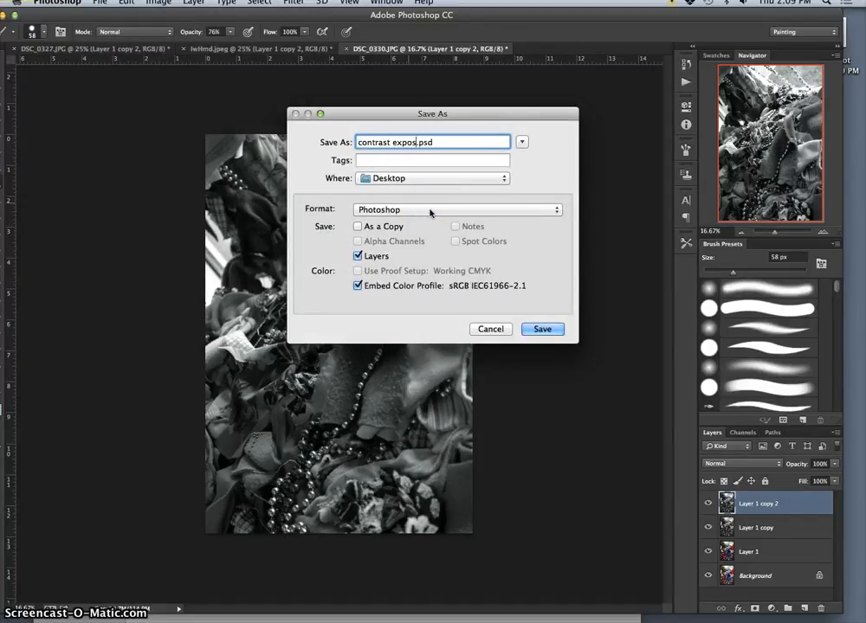
pyautogui.write('rast exposure 1')
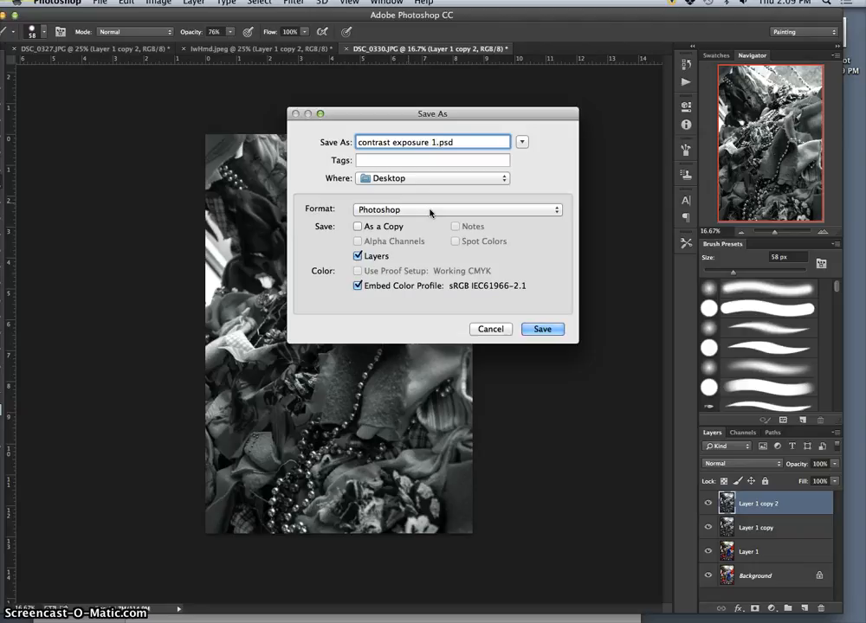
pyautogui.click(546, 330)
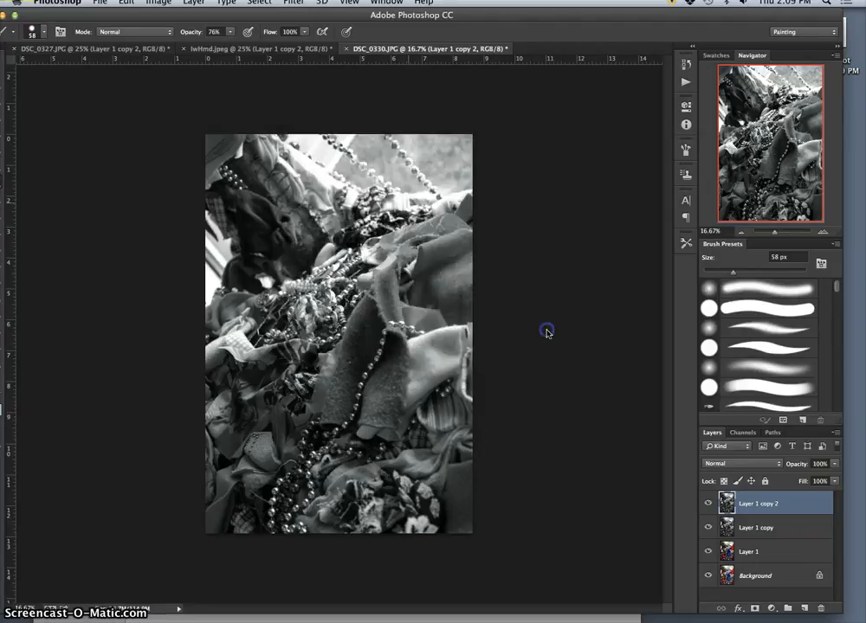
# Save the layered lwHmd.jpeg to the Desktop in Photoshop format as contrast exposure 2.psd
pyautogui.click(285, 50)
pyautogui.click(100, 3)
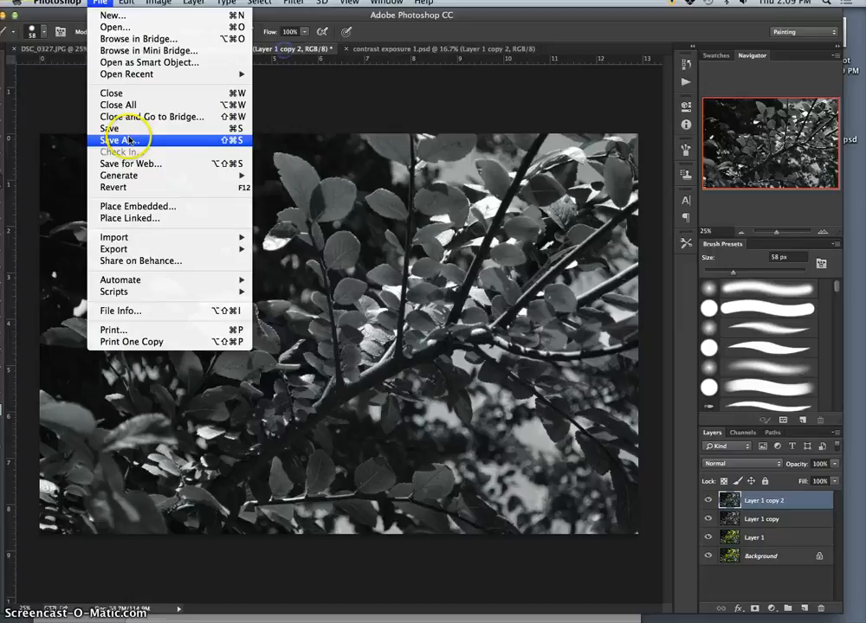
pyautogui.click(78, 141)
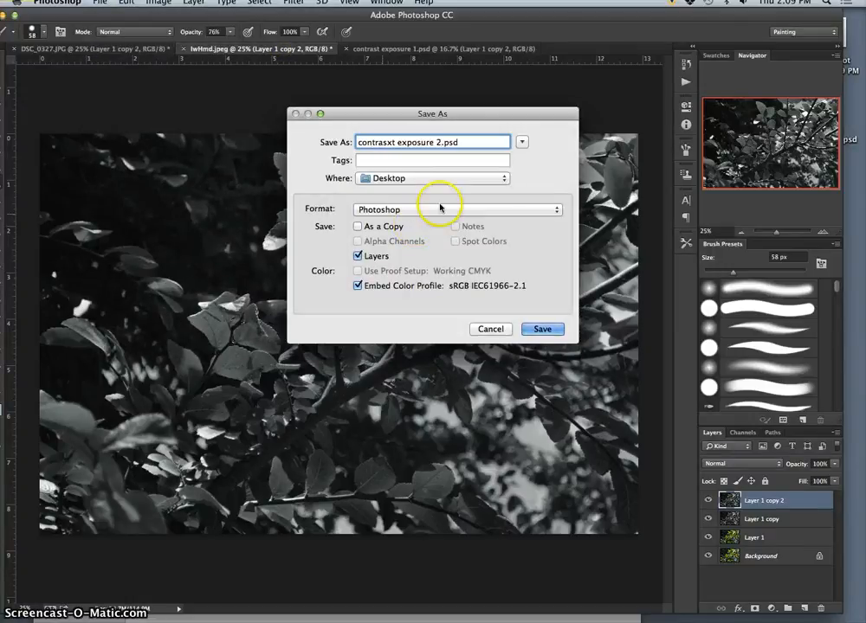
pyautogui.click(423, 211)
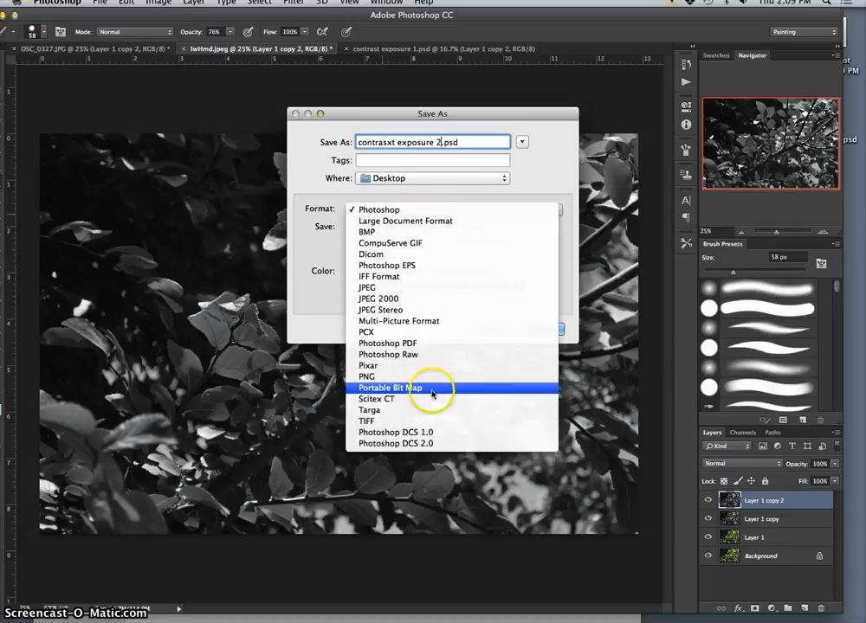
pyautogui.click(389, 210)
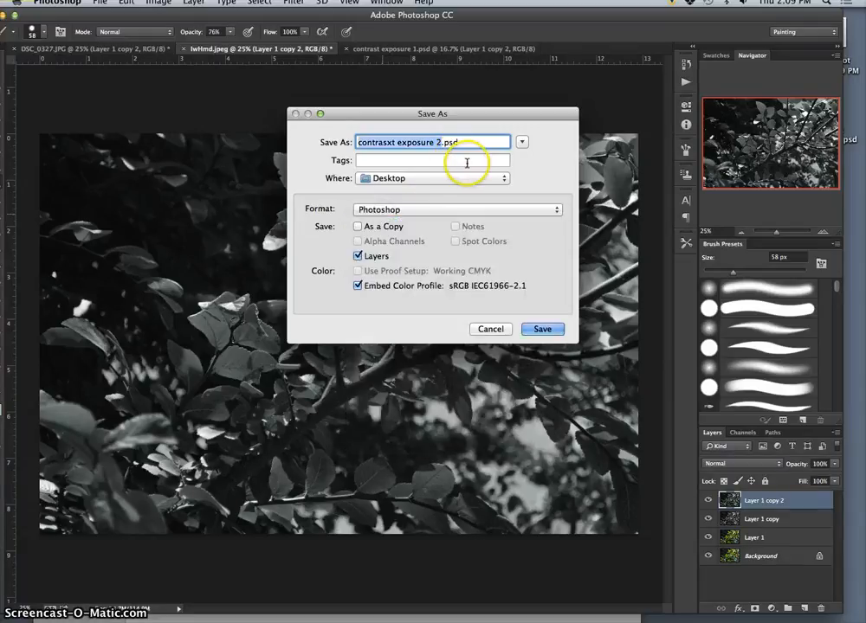
pyautogui.click(390, 142)
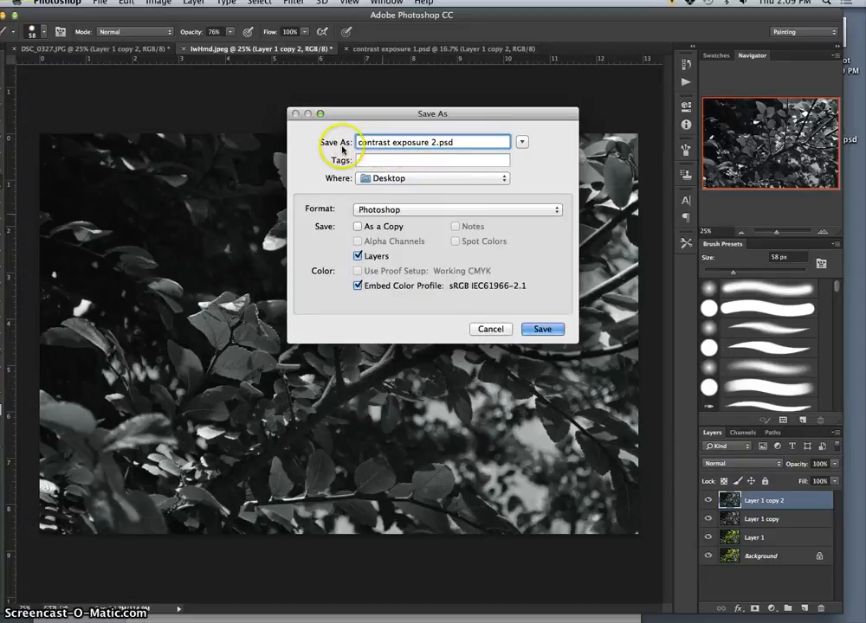
pyautogui.click(543, 330)
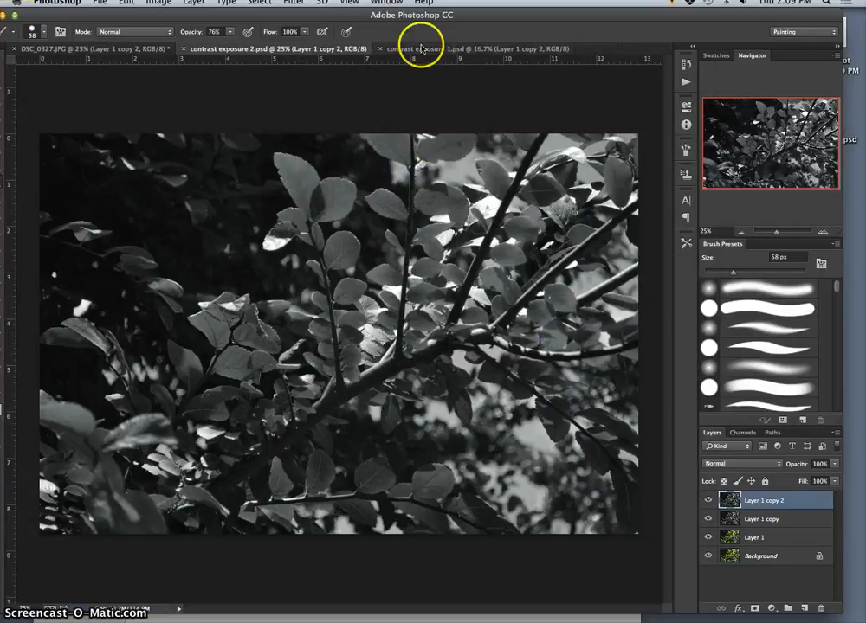
# Save the layered DSC_0327.JPG to the Desktop in Photoshop format as contrast exposure 3.psd
pyautogui.click(119, 53)
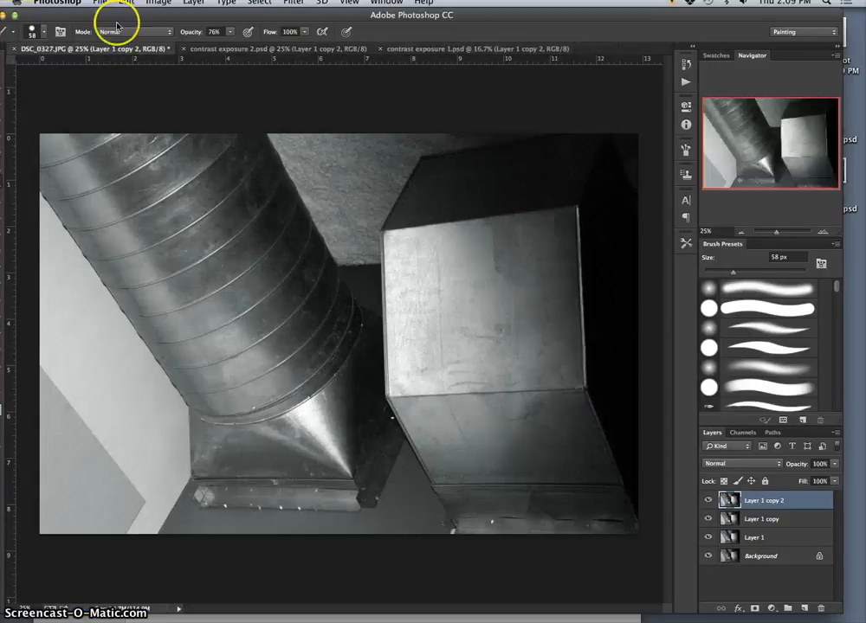
pyautogui.click(97, 3)
pyautogui.click(130, 142)
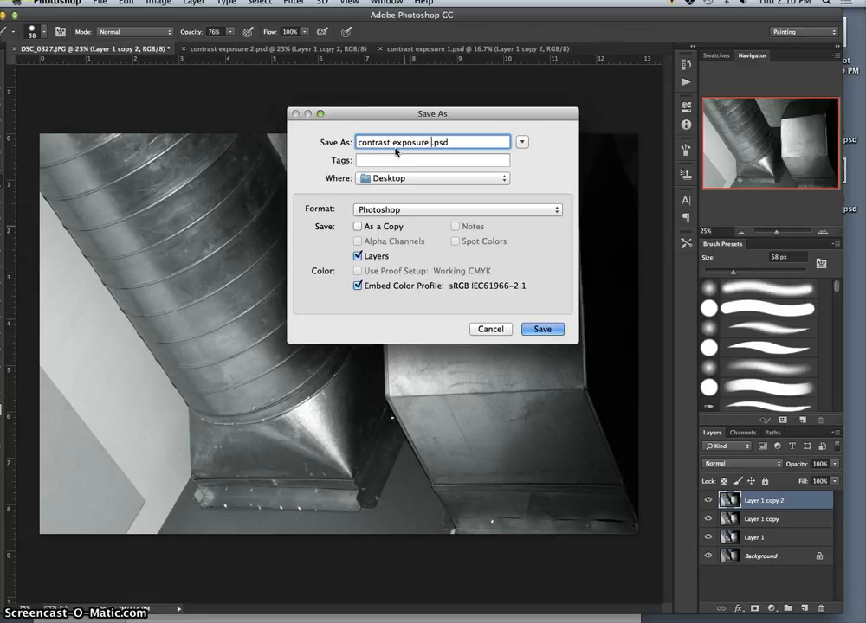
pyautogui.write('3')
pyautogui.click(542, 328)
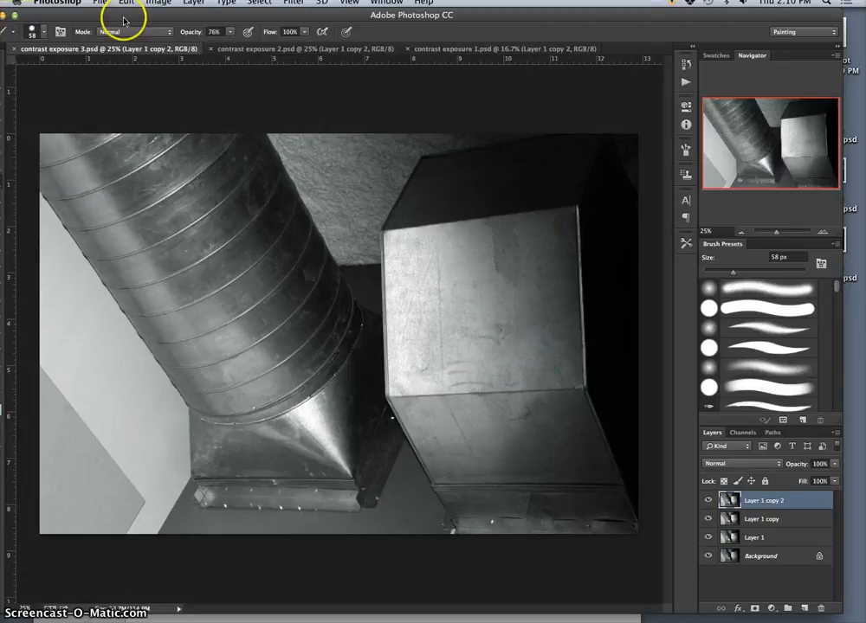
# Shift the application window to expose the toolbox, and check the three saved contrast exposure PSD files on the desktop
pyautogui.moveTo(128, 20); pyautogui.dragTo(149, 19)
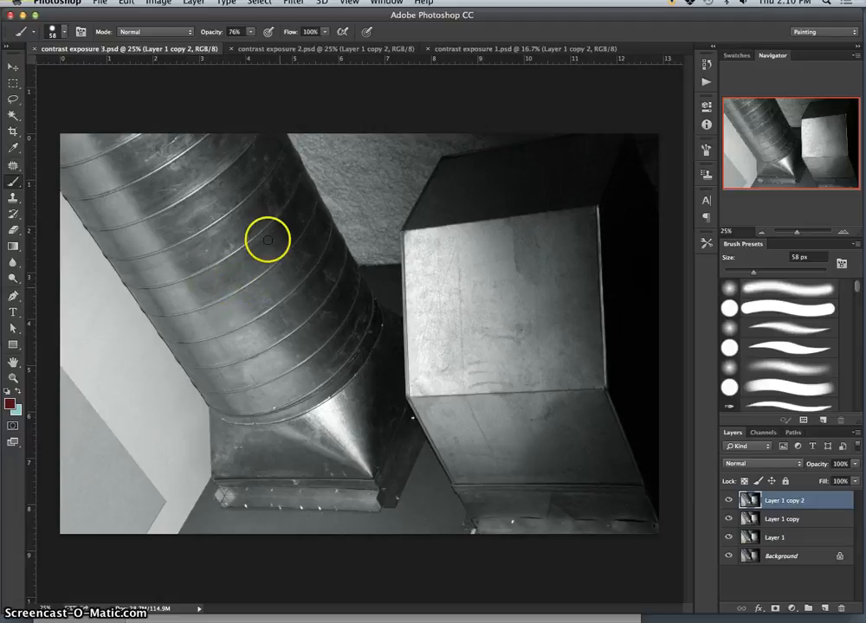
pyautogui.press('F11')
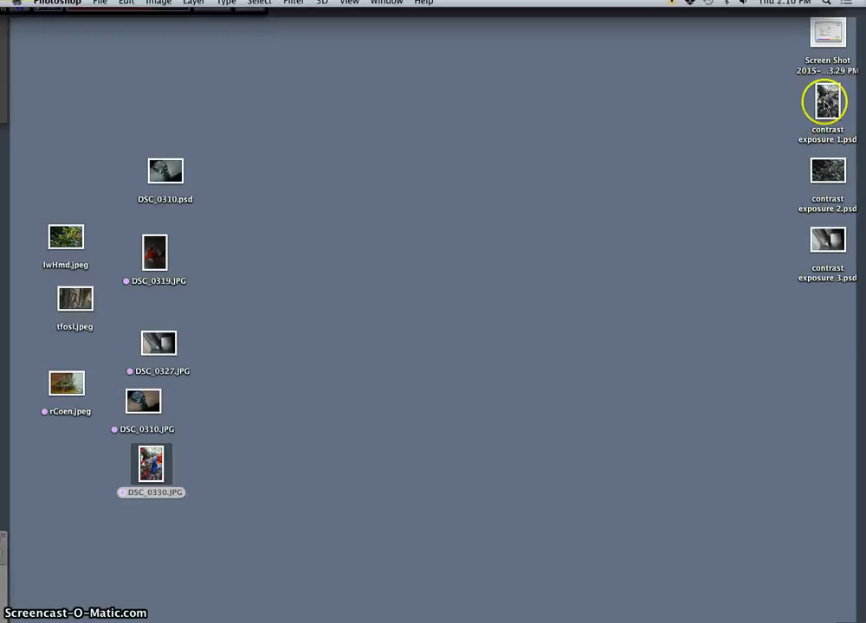
pyautogui.press('F11')
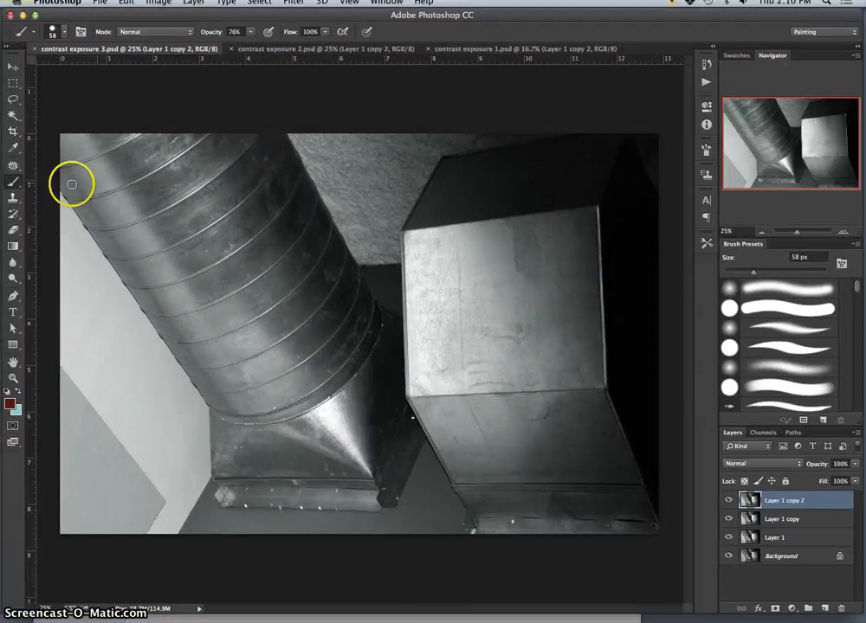
# Frame a square crop of about 6 in over the pipe and metal box in contrast exposure 3.psd, rotating the image about 45° clockwise
pyautogui.press('c')
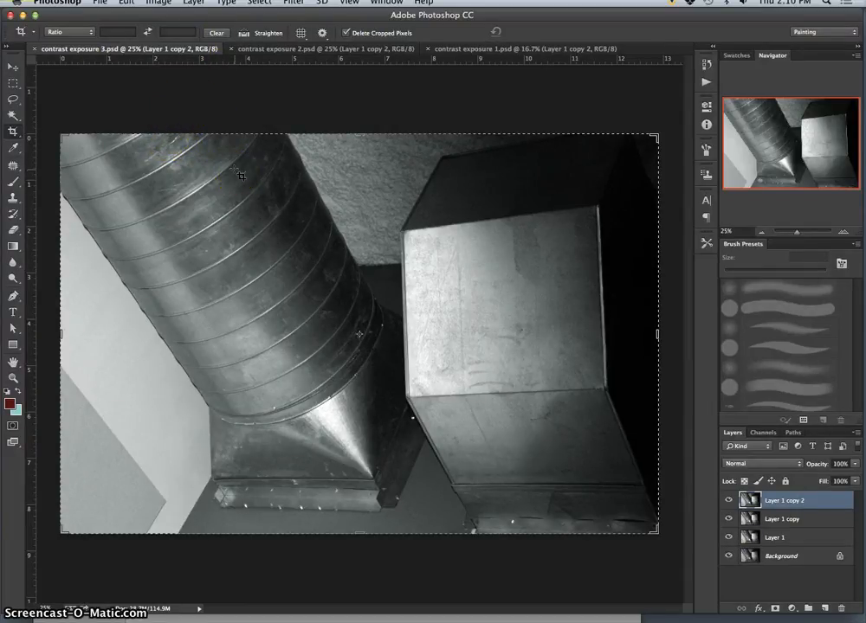
pyautogui.moveTo(238, 174); pyautogui.dragTo(249, 177)
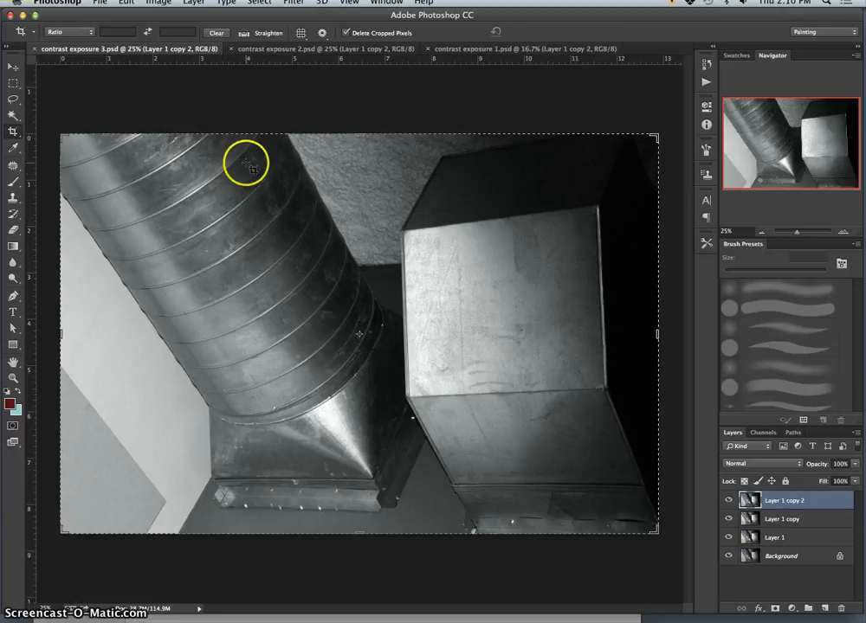
pyautogui.moveTo(252, 169); pyautogui.dragTo(215, 160)
pyautogui.moveTo(374, 309); pyautogui.dragTo(337, 355)
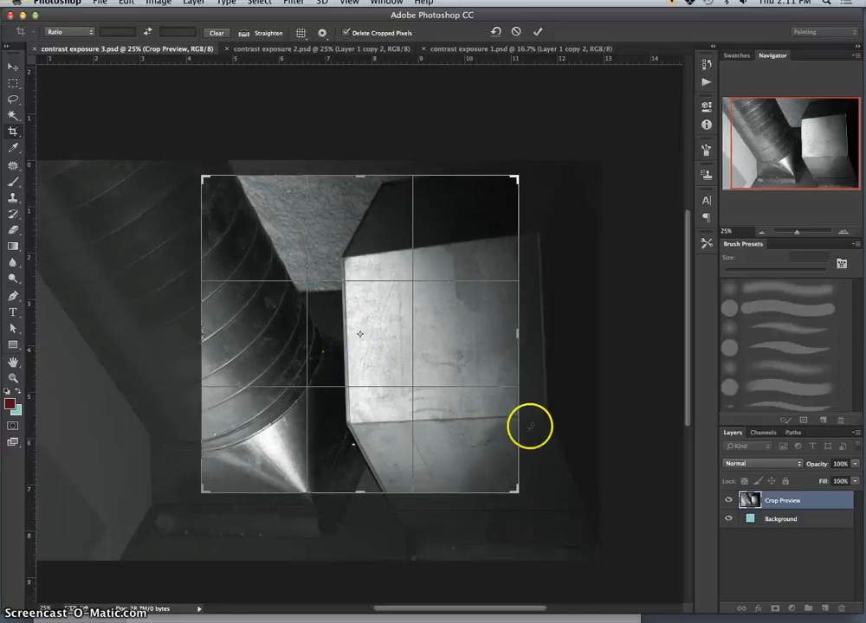
pyautogui.moveTo(526, 166); pyautogui.dragTo(547, 317)
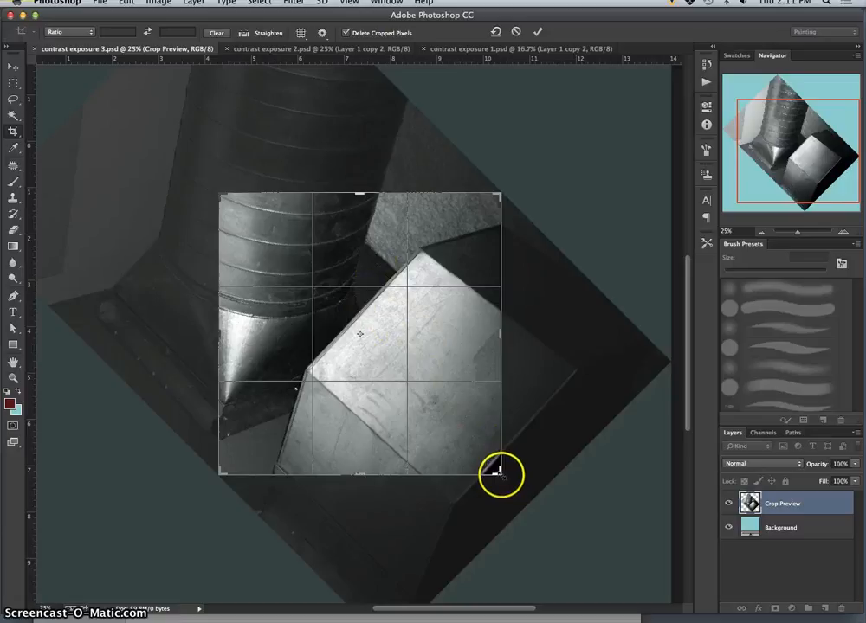
pyautogui.moveTo(500, 472); pyautogui.dragTo(533, 508)
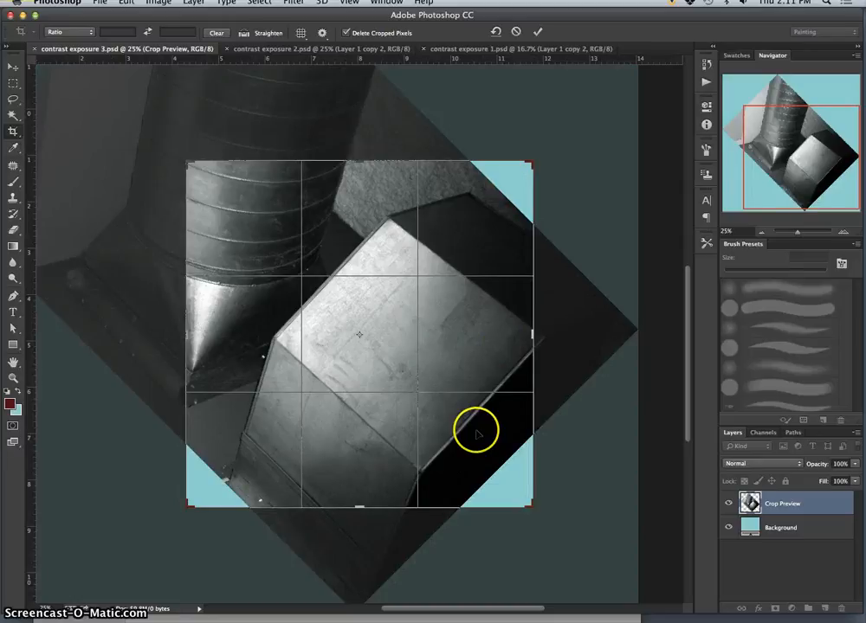
pyautogui.press('super+z')
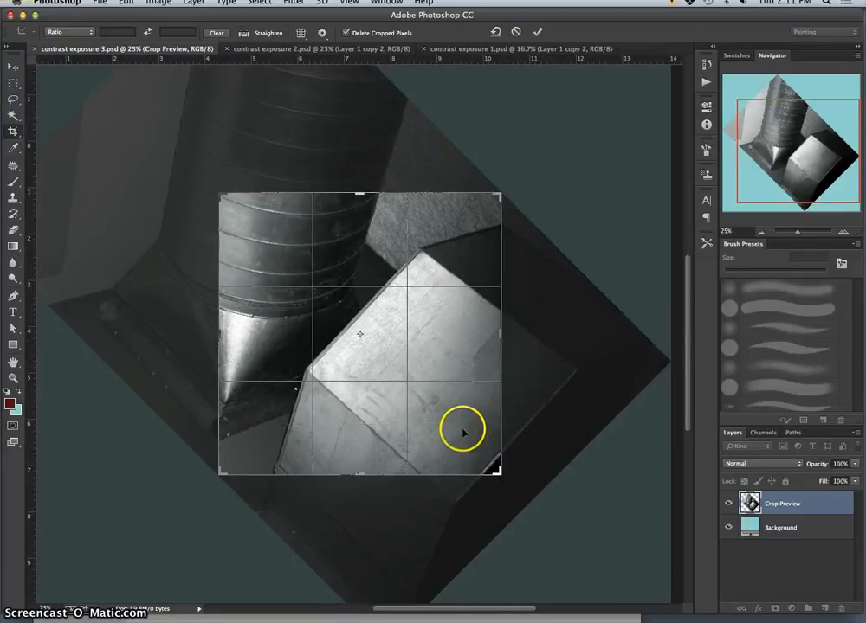
# Reposition the rotated image so the metal box dominates the frame, and apply the square crop at about 6 in
pyautogui.moveTo(373, 349); pyautogui.dragTo(358, 332)
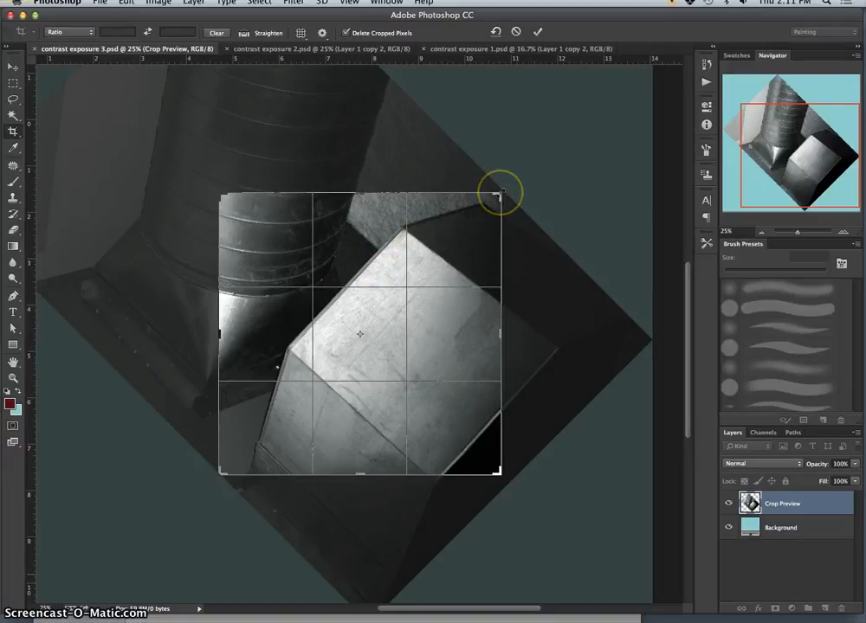
pyautogui.moveTo(499, 192); pyautogui.dragTo(486, 200)
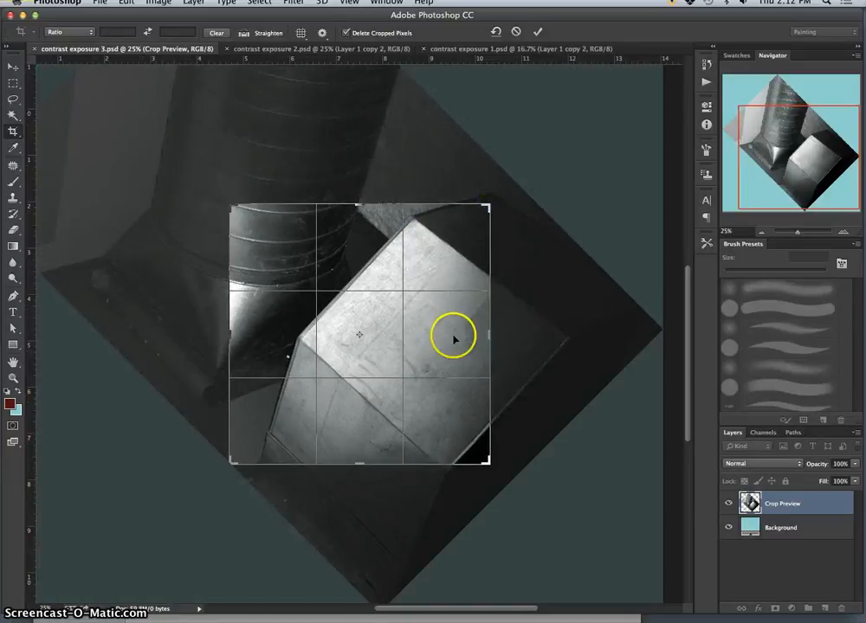
pyautogui.moveTo(454, 338); pyautogui.dragTo(422, 334)
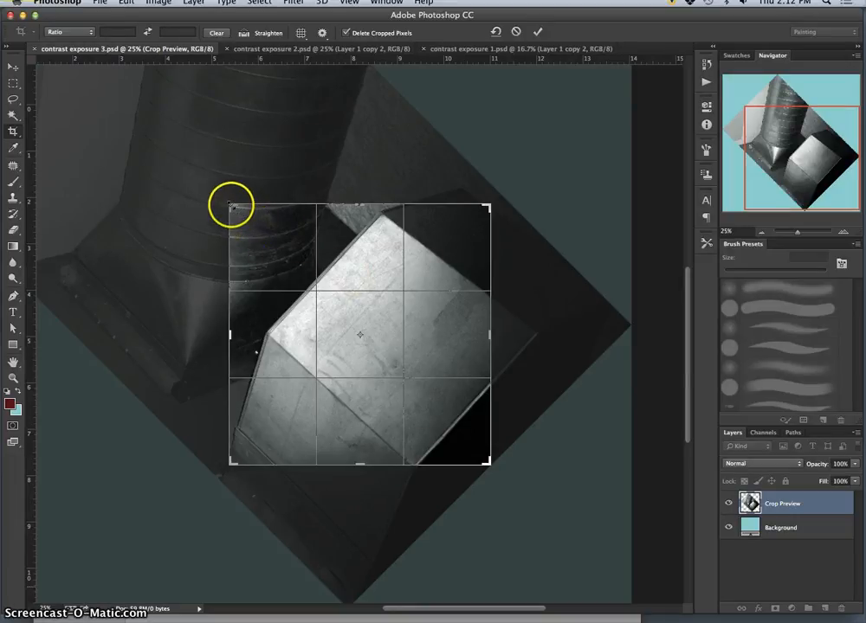
pyautogui.moveTo(232, 206); pyautogui.dragTo(217, 199)
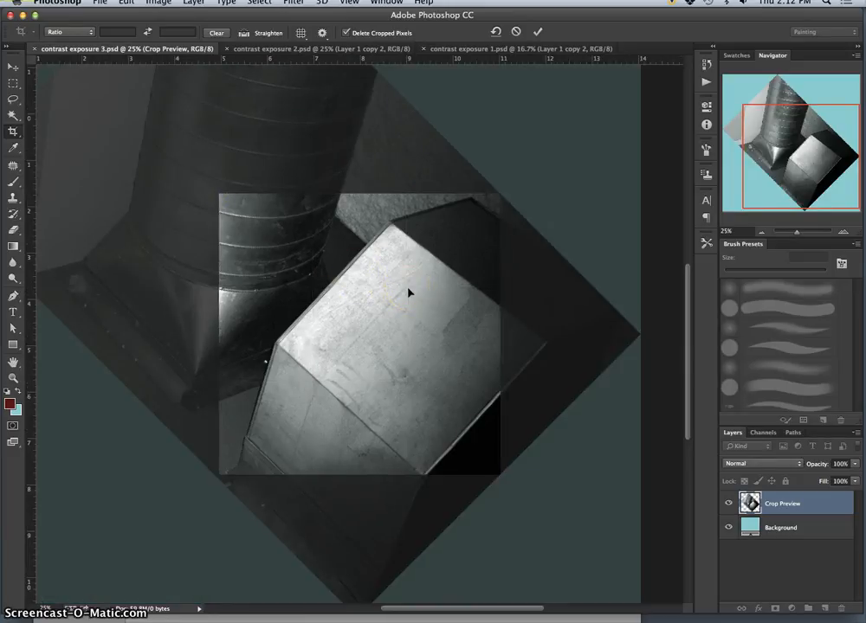
pyautogui.press('Return')
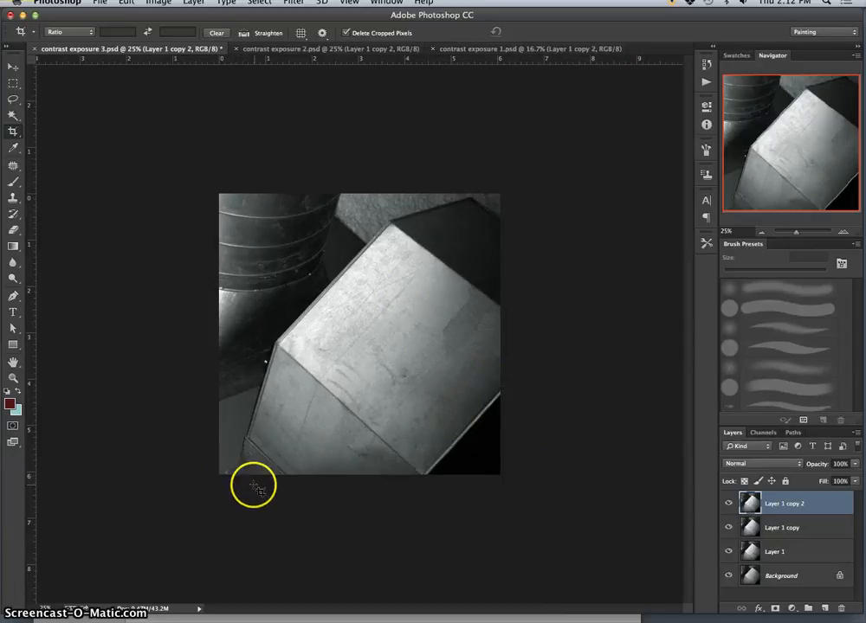
# Inspect the cropped corners, then crop contrast exposure 3.psd slightly tighter to a square of about 5.8 in around the metal box
pyautogui.press('super+plus')
pyautogui.press('super+plus')
pyautogui.scroll(-5, 271, 474)
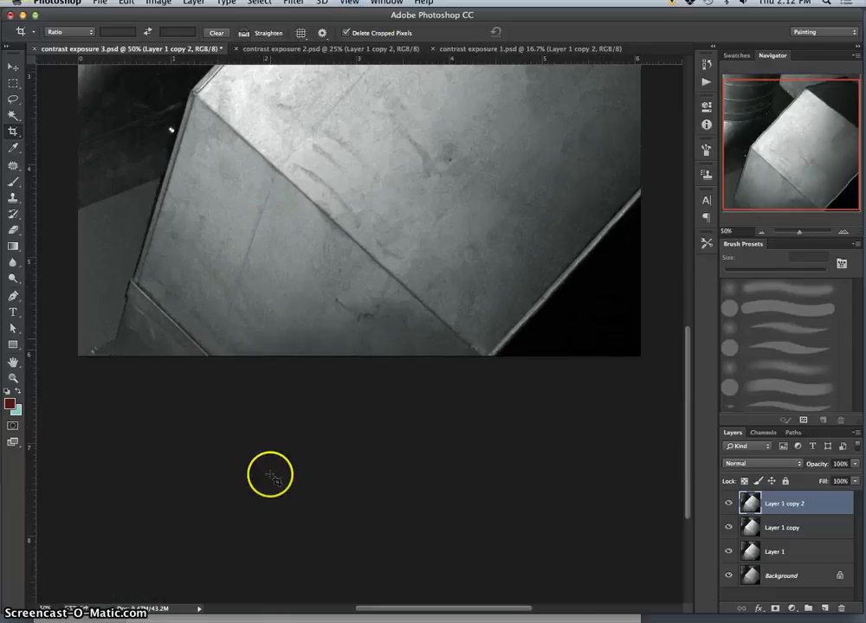
pyautogui.press('super+minus')
pyautogui.press('super+minus')
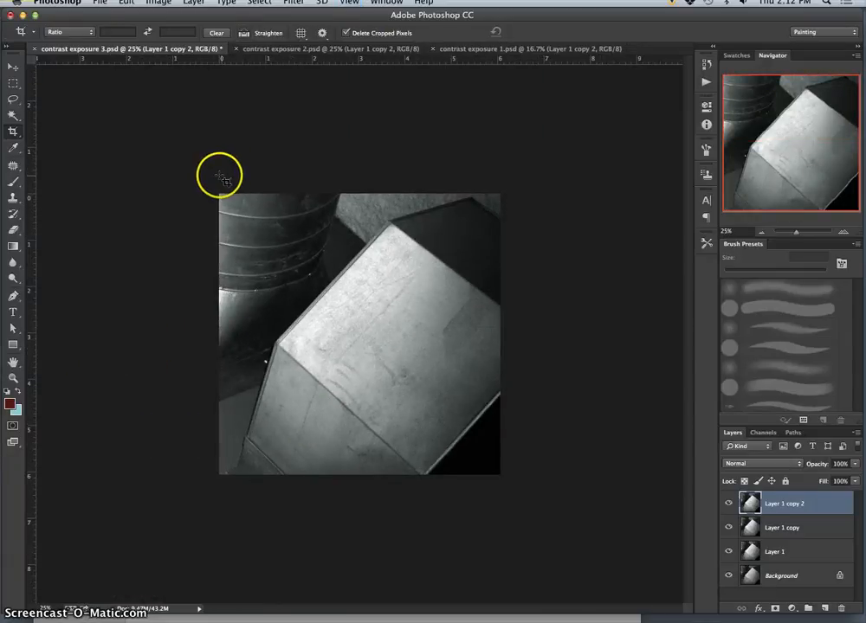
pyautogui.click(210, 185)
pyautogui.moveTo(210, 184); pyautogui.dragTo(525, 466)
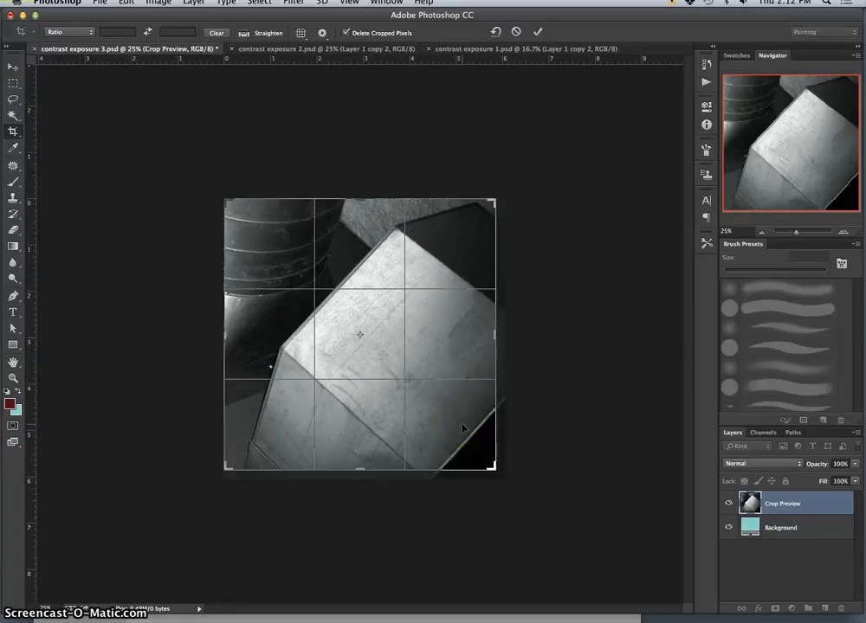
pyautogui.moveTo(453, 425); pyautogui.dragTo(440, 421)
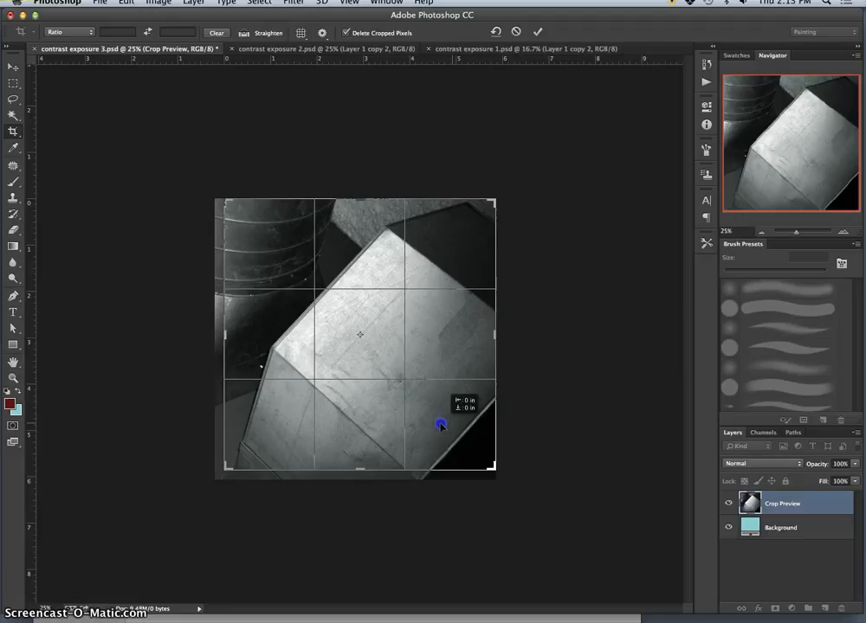
pyautogui.moveTo(448, 427); pyautogui.dragTo(446, 426)
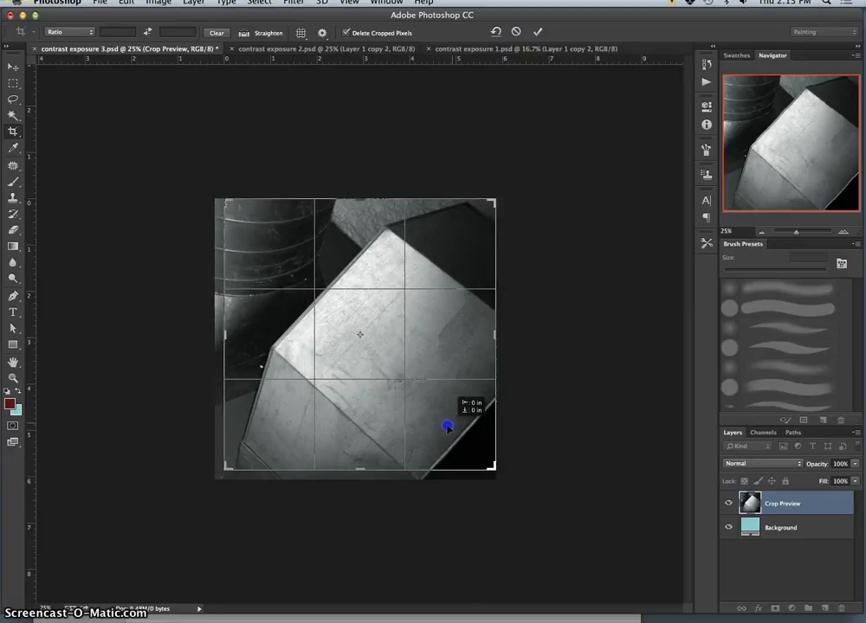
pyautogui.moveTo(451, 428); pyautogui.dragTo(453, 428)
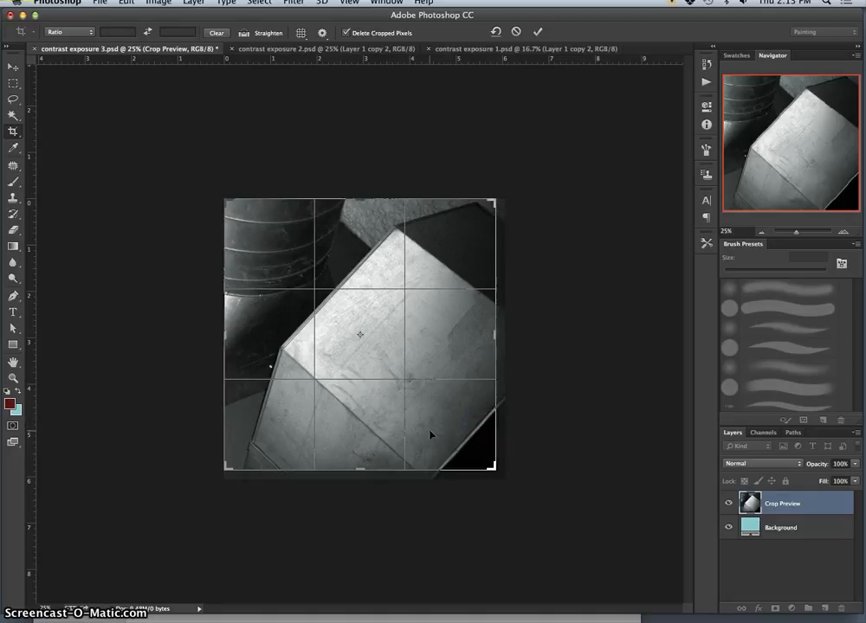
pyautogui.moveTo(430, 435); pyautogui.dragTo(425, 432)
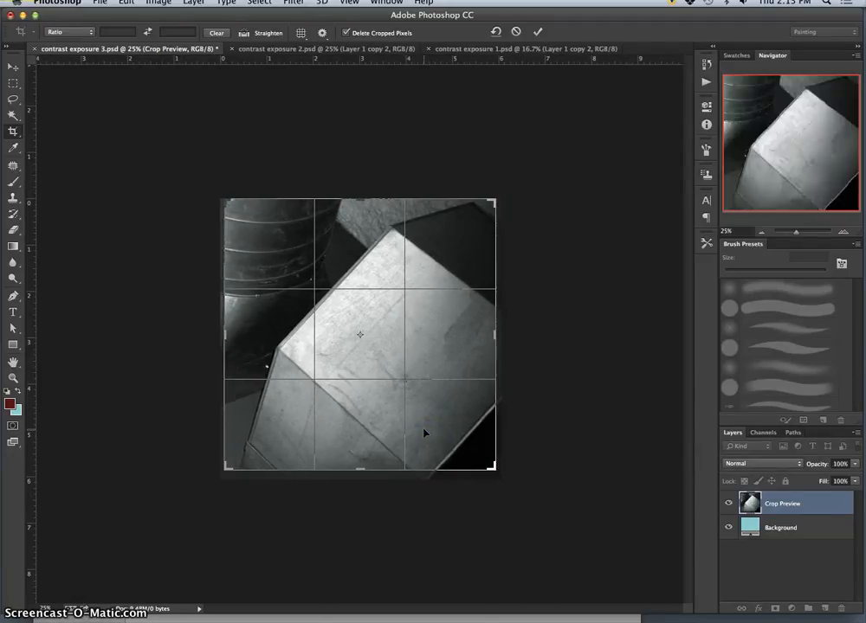
pyautogui.press('Return')
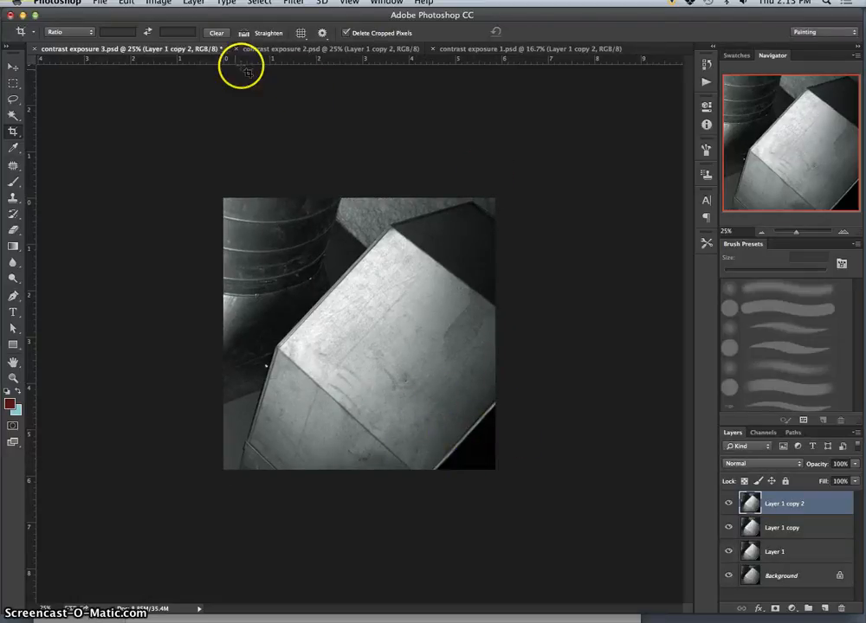
# Crop contrast exposure 2.psd to a square of about 6.1 in around the central leaves and branches, rotating the image about 20° counterclockwise
pyautogui.click(286, 52)
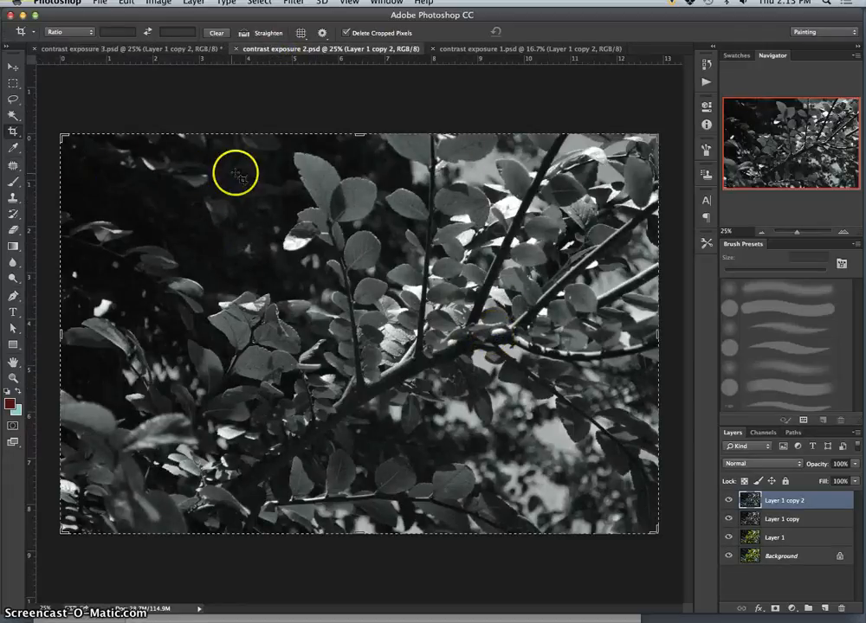
pyautogui.moveTo(261, 155); pyautogui.dragTo(548, 508)
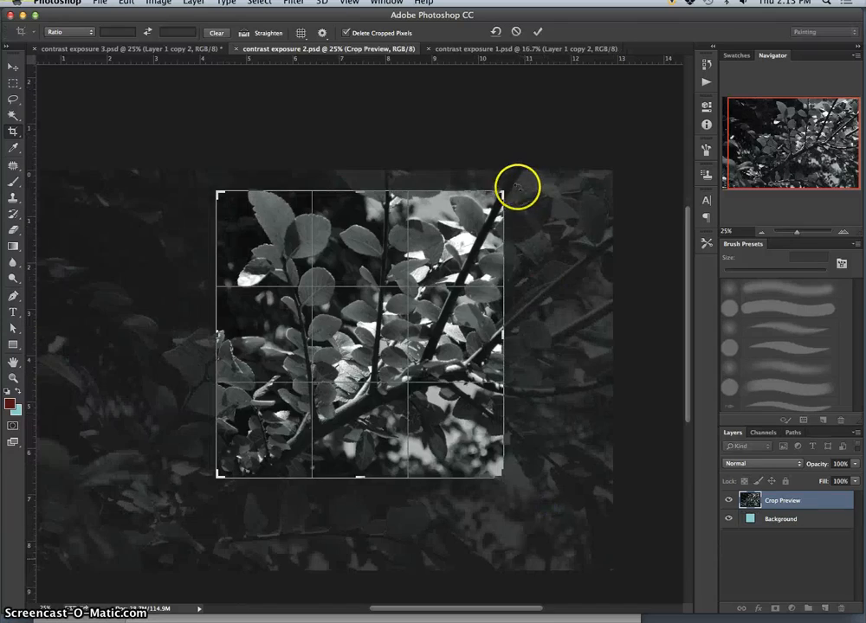
pyautogui.moveTo(517, 186); pyautogui.dragTo(446, 163)
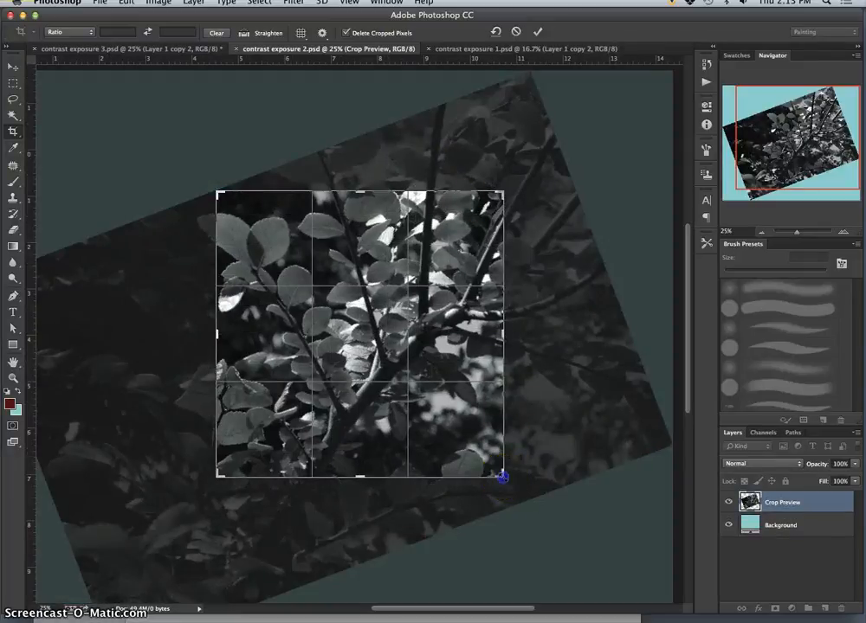
pyautogui.moveTo(502, 477); pyautogui.dragTo(483, 470)
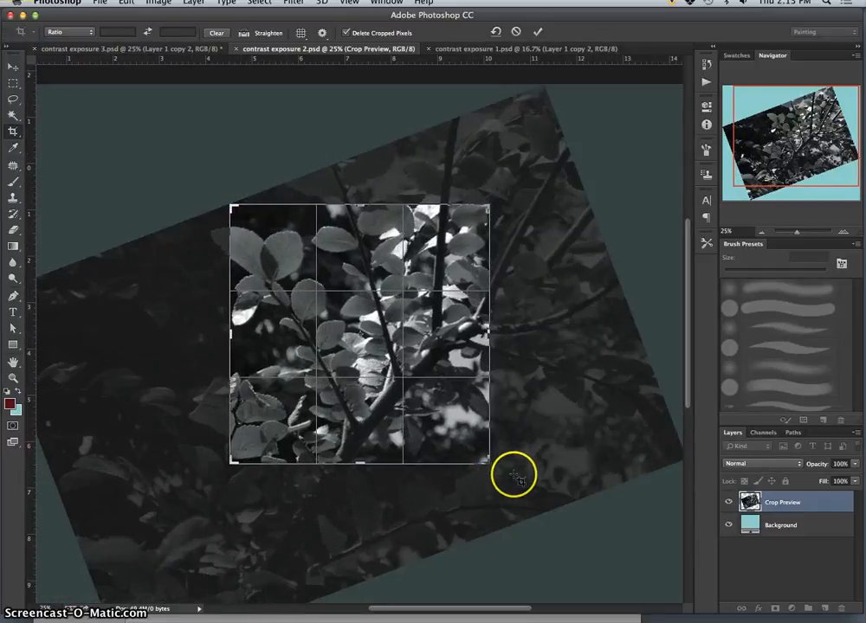
pyautogui.moveTo(485, 463); pyautogui.dragTo(500, 471)
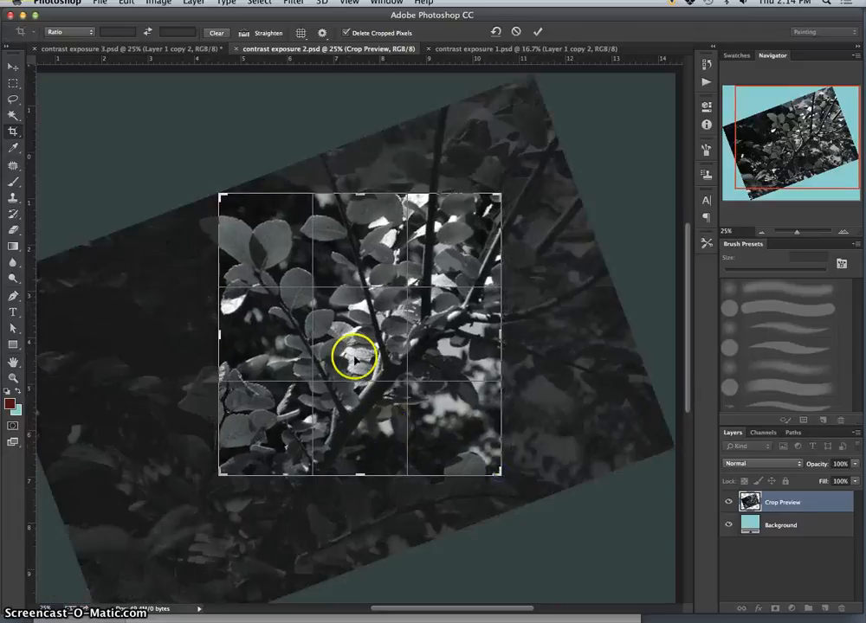
pyautogui.moveTo(355, 358); pyautogui.dragTo(381, 349)
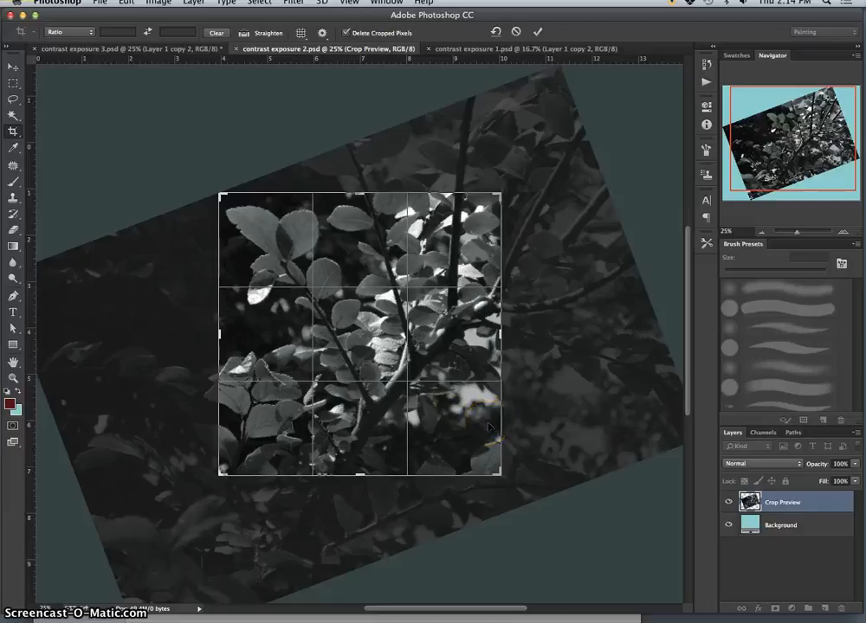
pyautogui.press('Return')
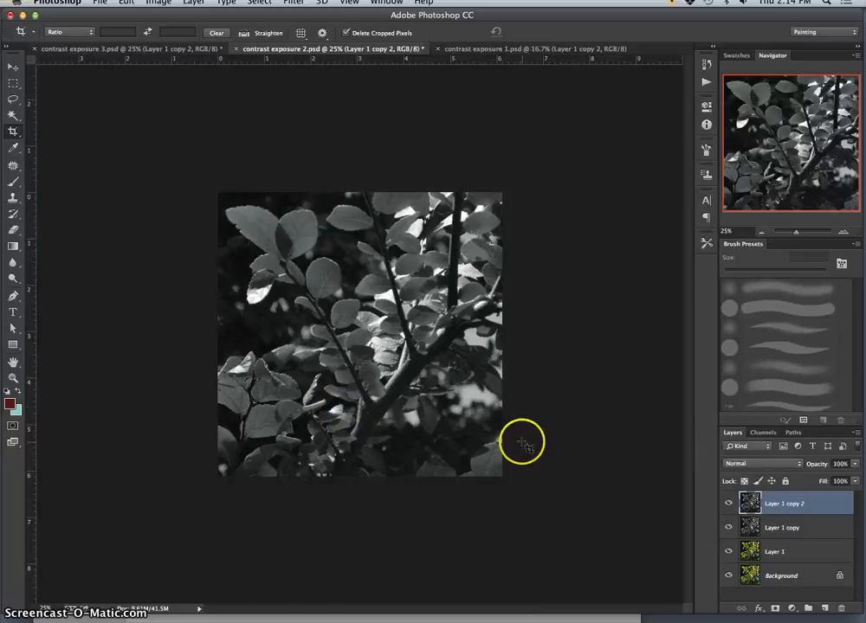
# Frame a square crop of about 6.9 in over the beads and fabric in contrast exposure 1.psd, rotating the image about 12° counterclockwise
pyautogui.click(528, 49)
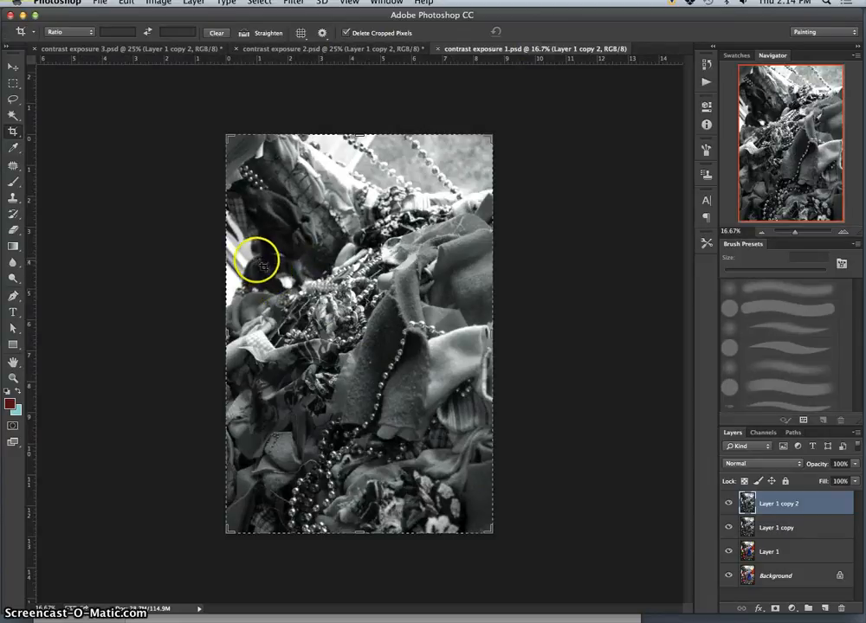
pyautogui.moveTo(255, 269); pyautogui.dragTo(463, 508)
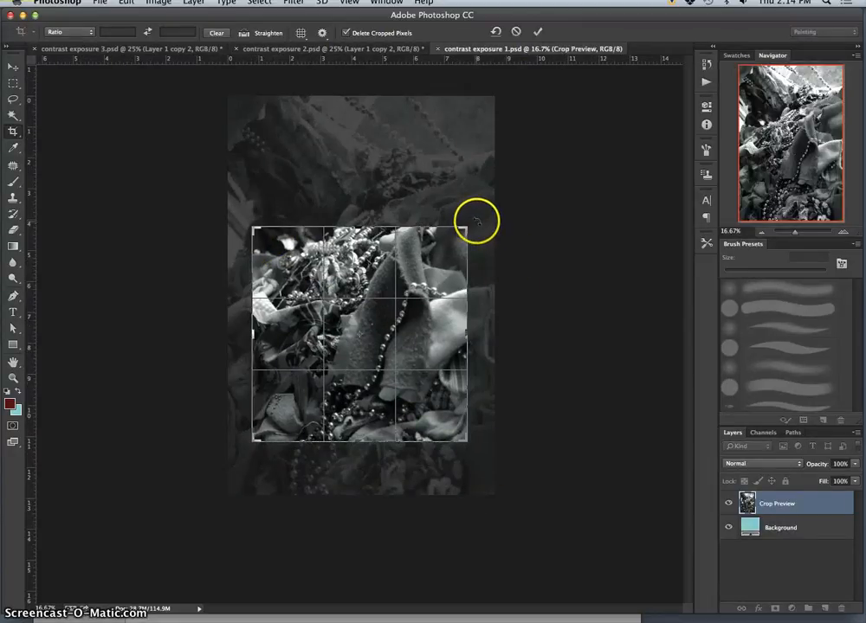
pyautogui.moveTo(471, 220); pyautogui.dragTo(448, 194)
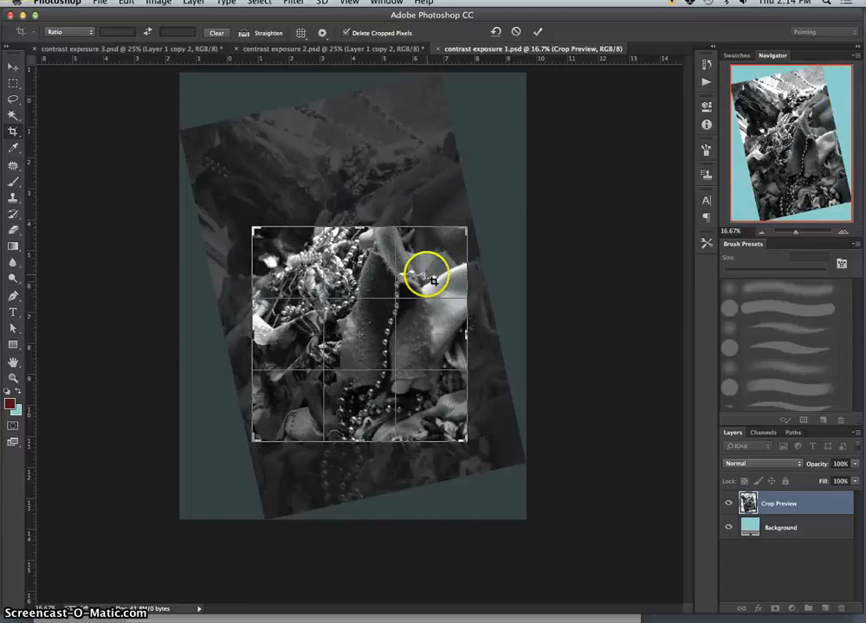